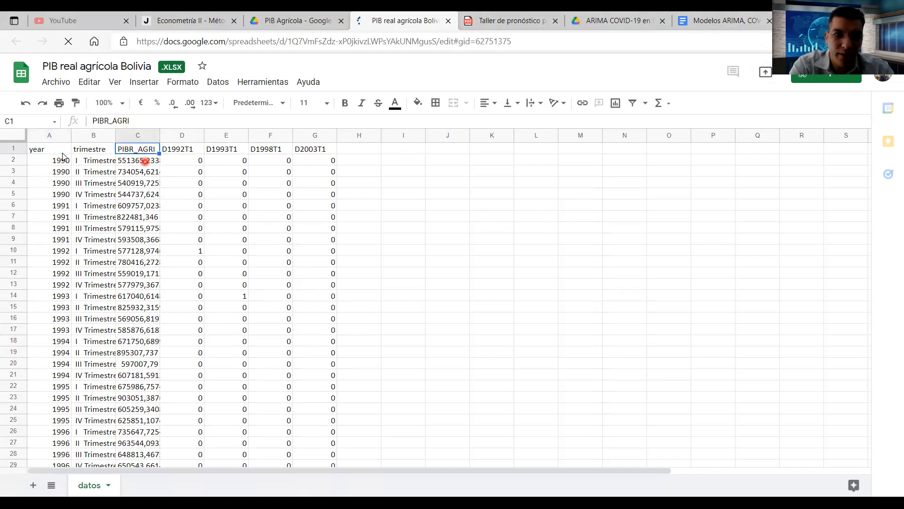
Look at the first PIBR_AGRI, year and quarter entries and enlarge the sheet view to 150%.
left_click(145, 161)
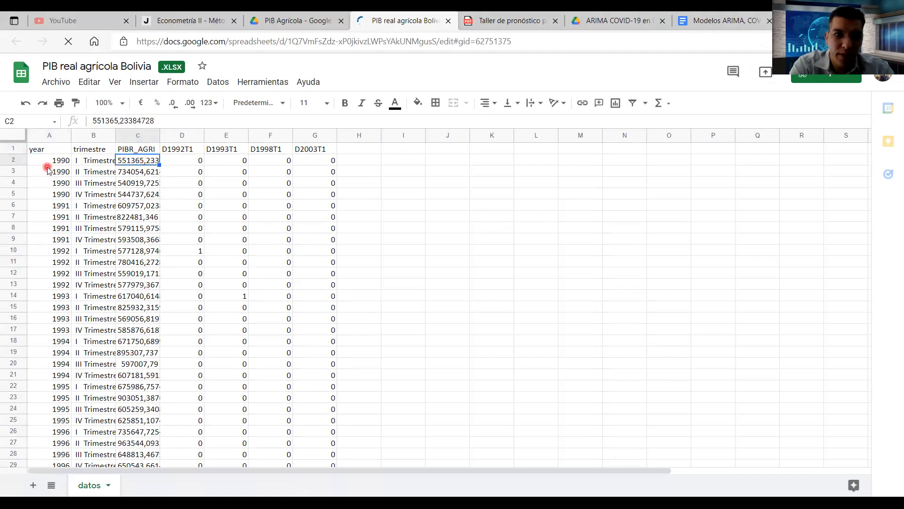
left_click(53, 165)
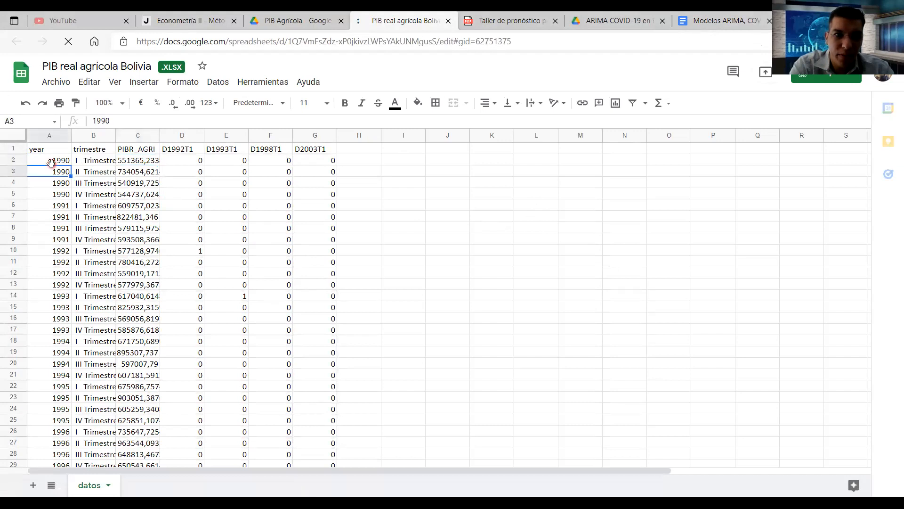
left_click(81, 162)
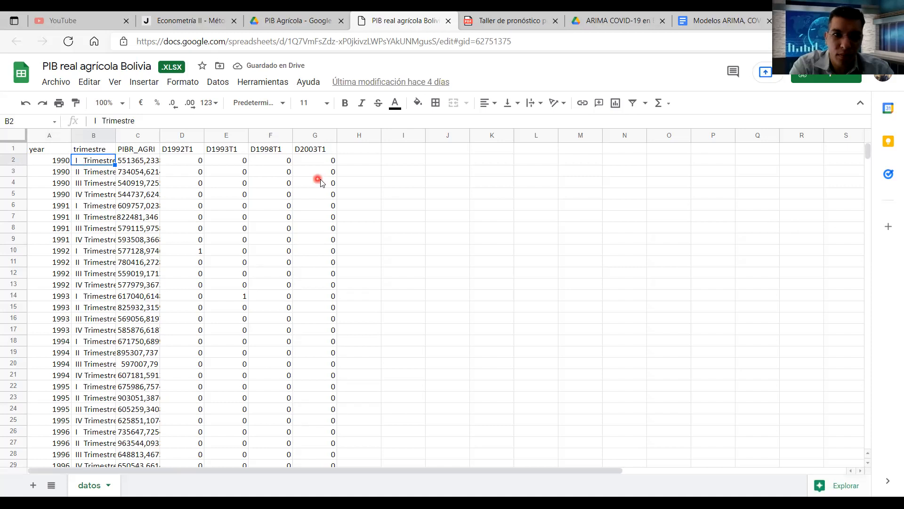
left_click(122, 108)
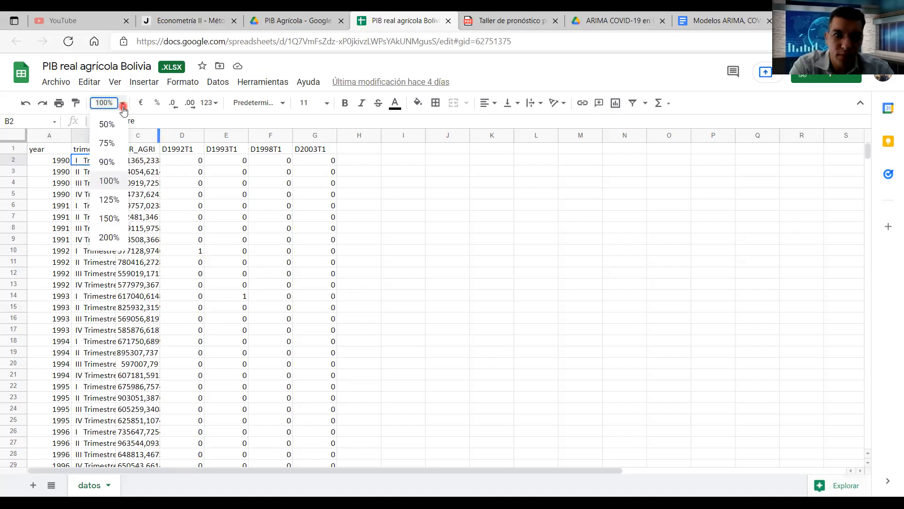
left_click(111, 224)
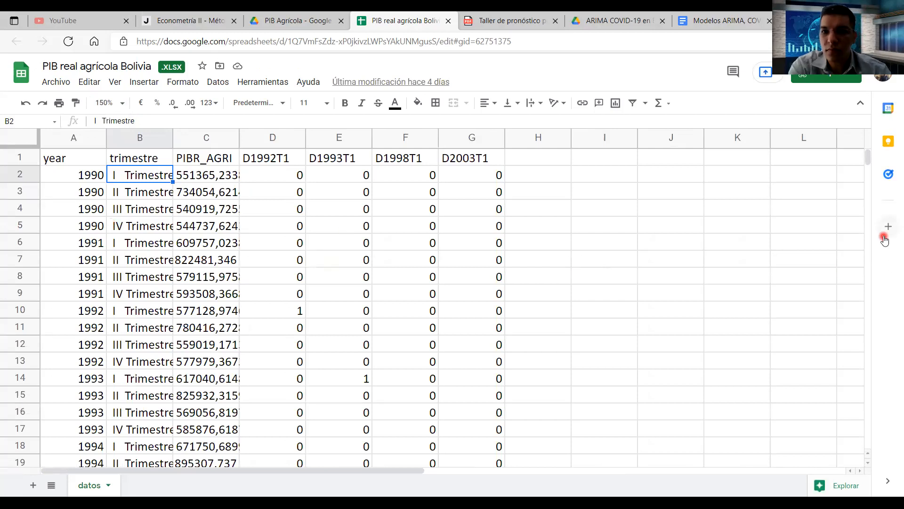
Examine the last observed quarter in row 127 and the shaded forecast quarters in rows 128 to 131.
left_click_drag(867, 158, 871, 468)
left_click_drag(866, 434, 862, 213)
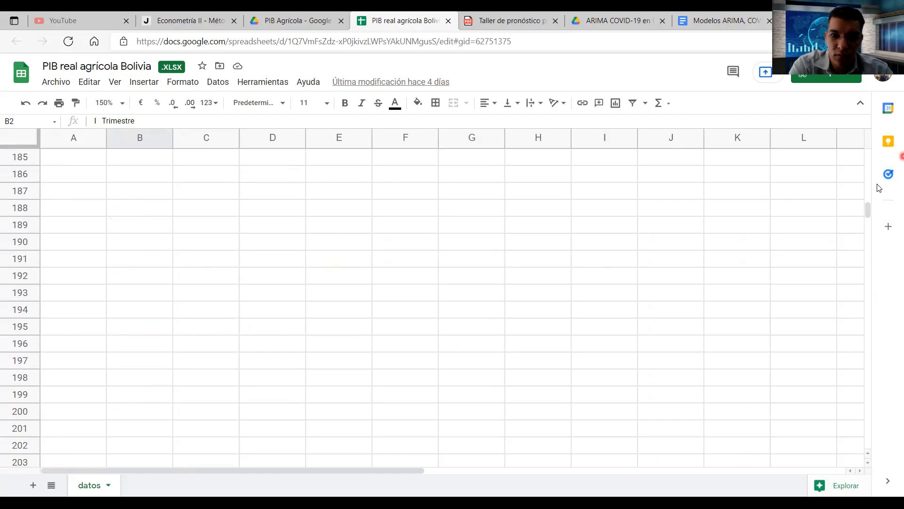
mouse_move(866, 195)
left_mouse_down()
mouse_move(863, 176)
mouse_move(861, 191)
left_mouse_up()
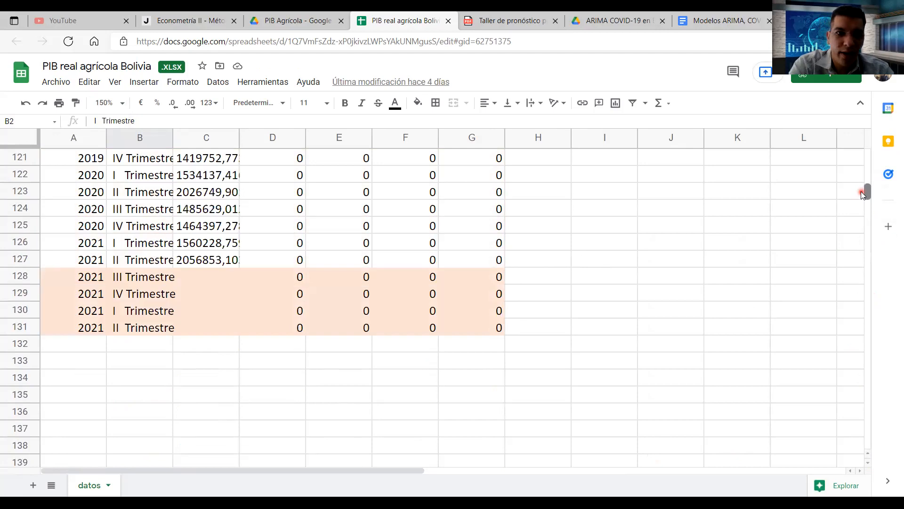
left_click(140, 262)
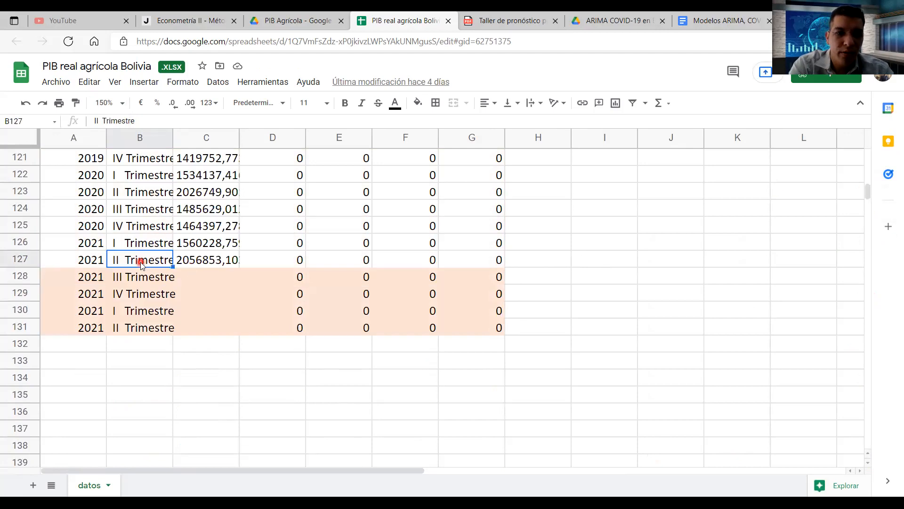
left_click(94, 261)
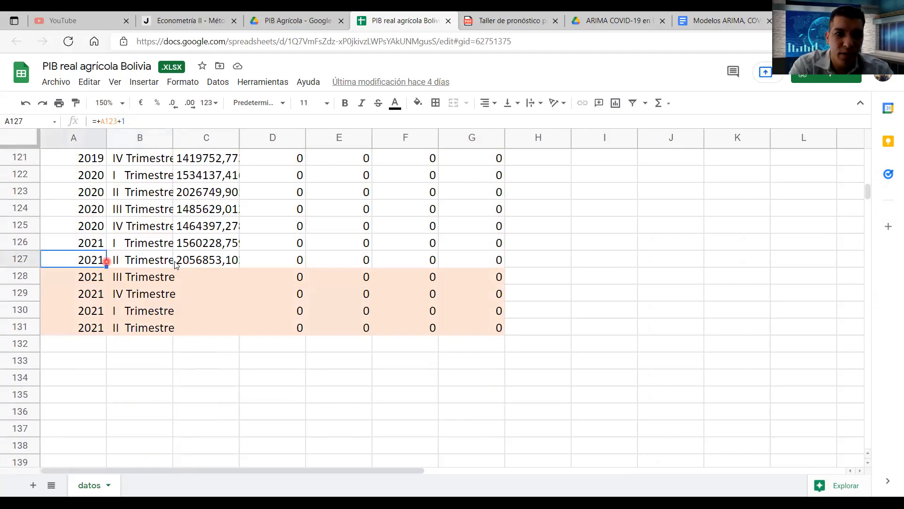
left_click(193, 260)
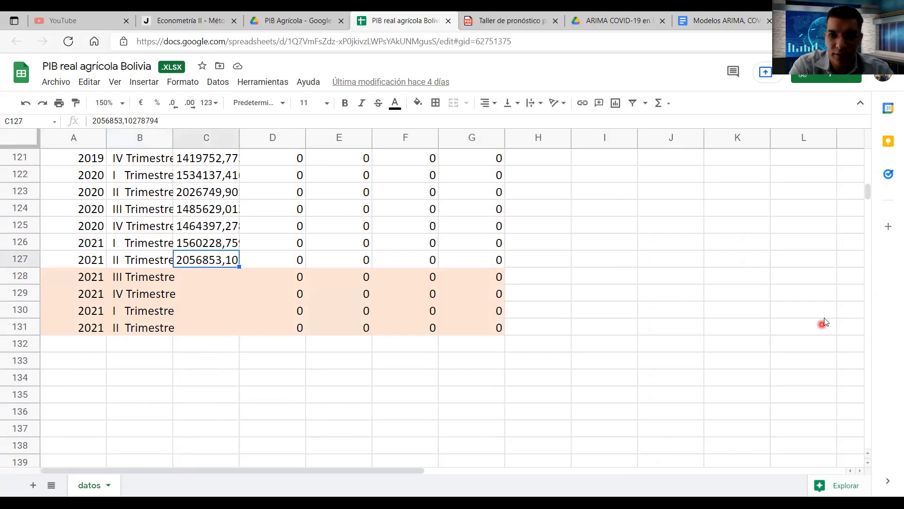
mouse_move(869, 192)
left_mouse_down()
mouse_move(856, 156)
mouse_move(867, 193)
left_mouse_up()
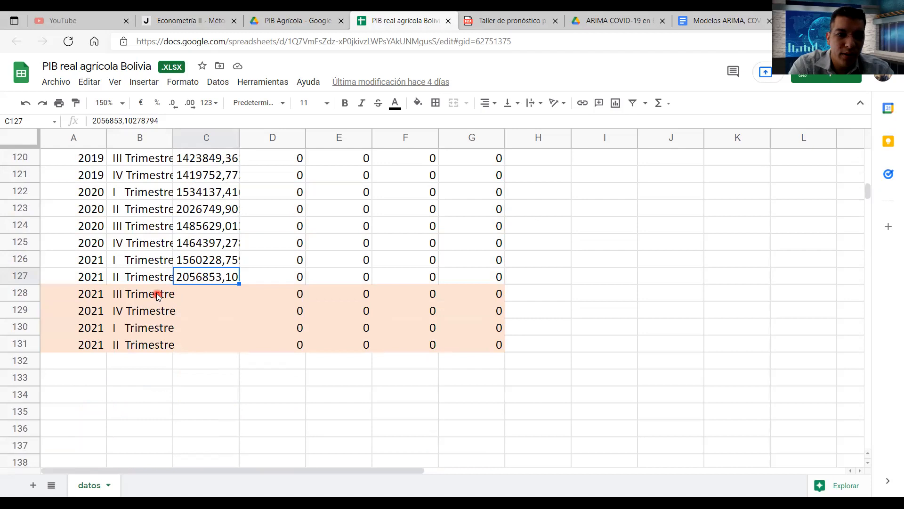
left_click_drag(158, 296, 155, 337)
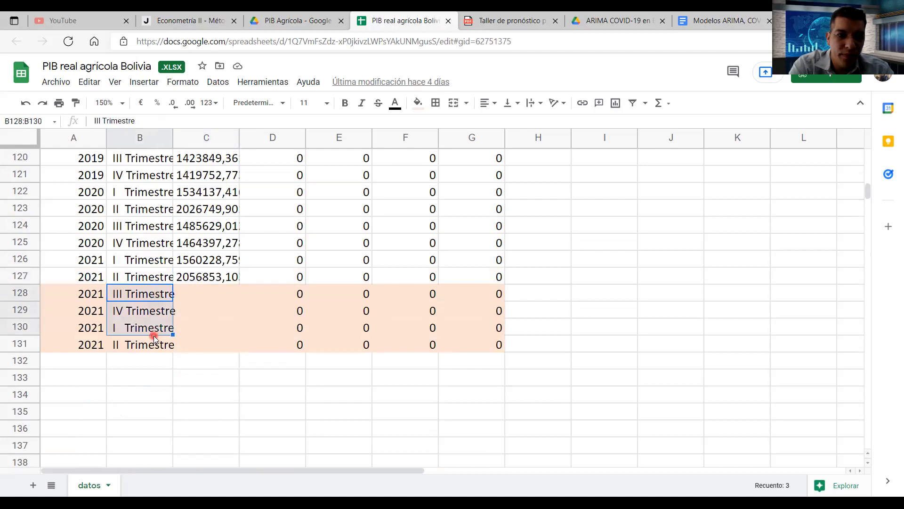
left_click(152, 297)
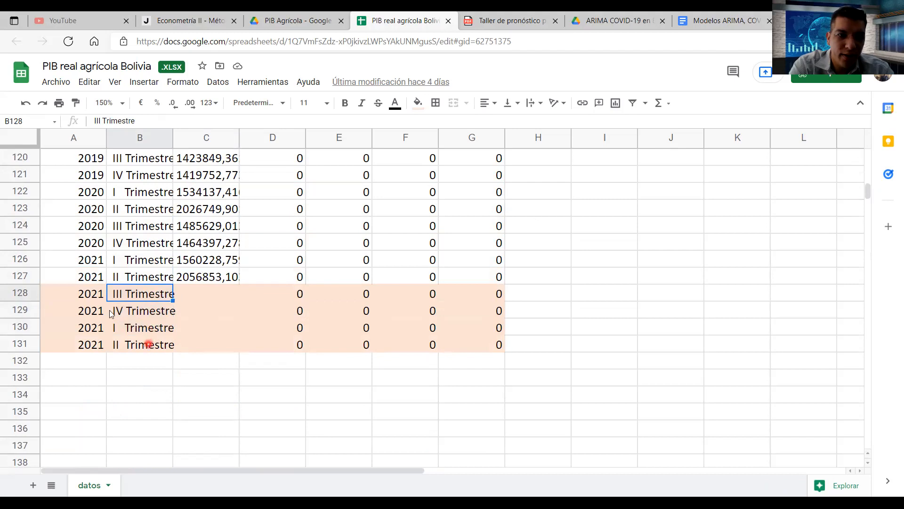
Enter 2022 as the year in cells A128 to A131 of the shaded forecast rows.
left_click(94, 295)
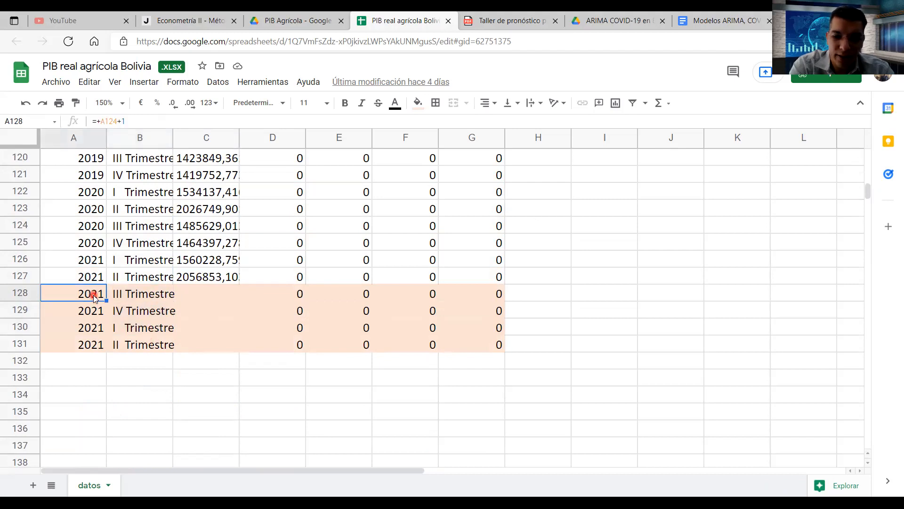
type("2022")
key("Return")
type("2022")
key("Return")
type("2022")
key("Return")
type("202")
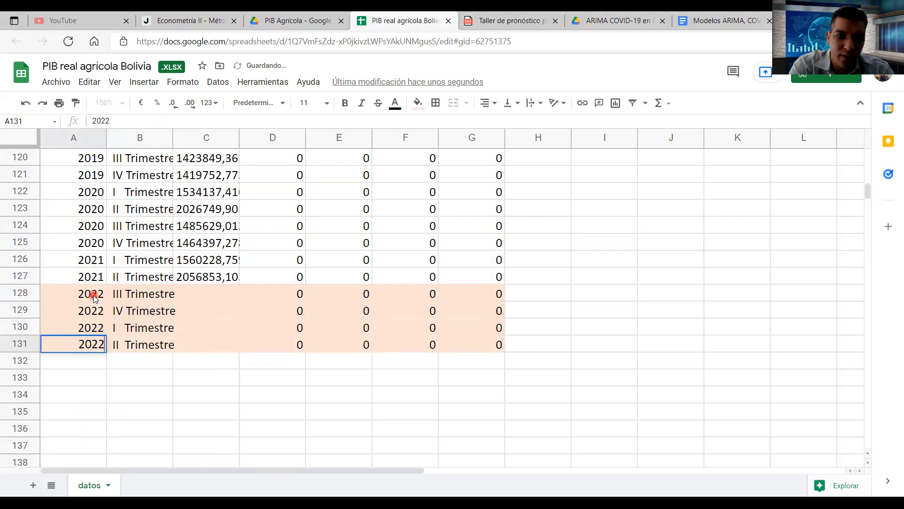
key("Return")
Review the forecast periods in A128:B131, the empty PIBR_AGRI cells beside them and the last observed row 127.
left_click_drag(95, 295, 128, 345)
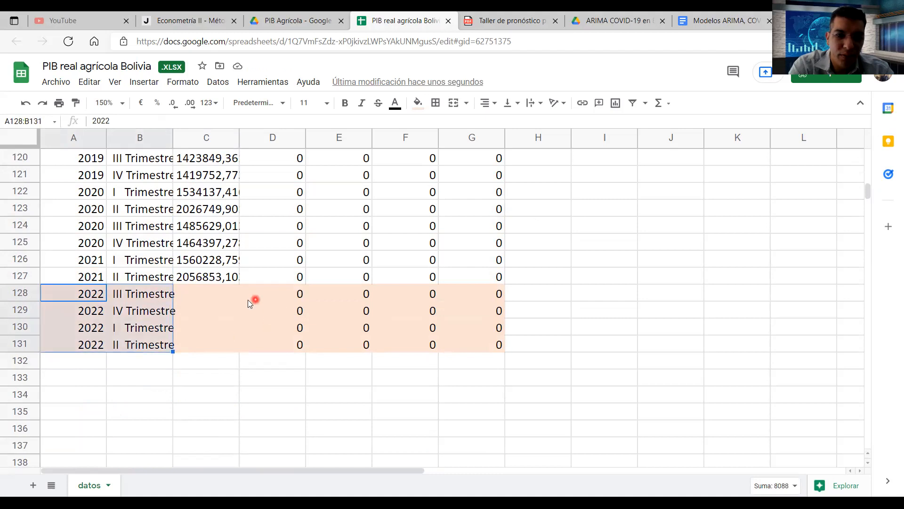
left_click_drag(226, 296, 218, 350)
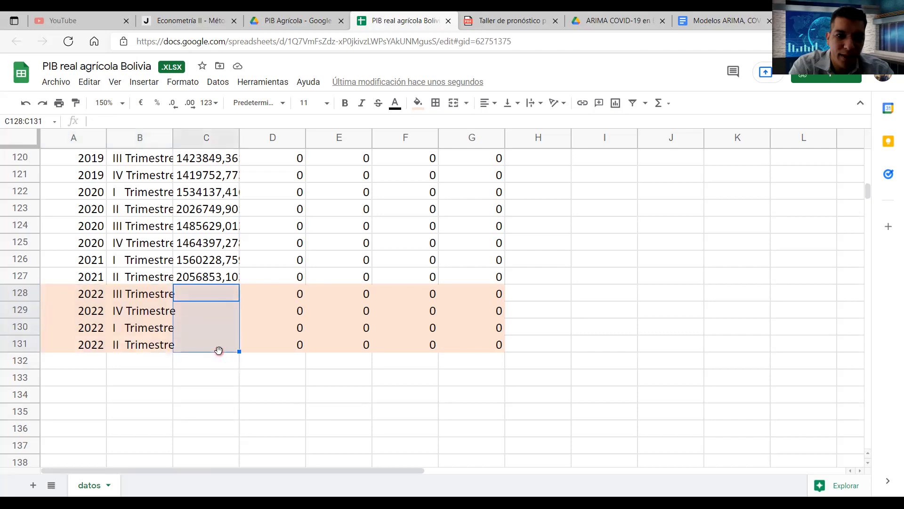
left_click(24, 275)
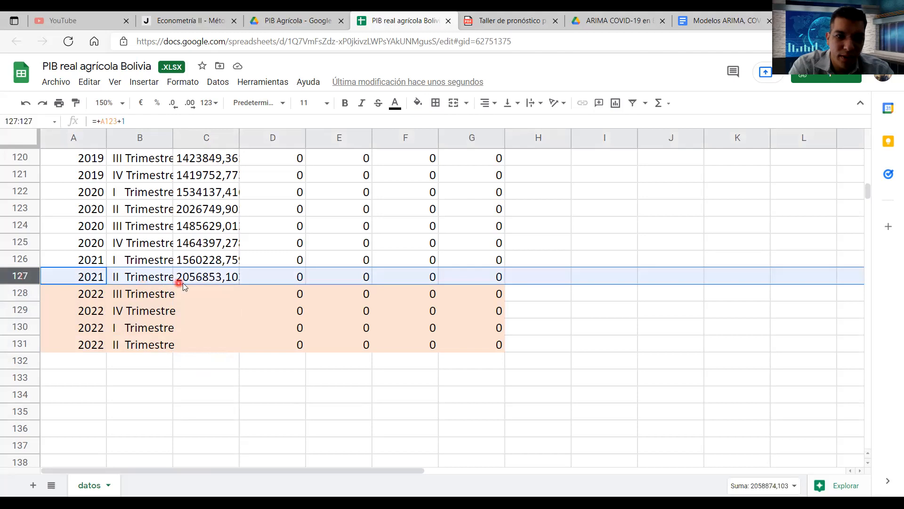
left_click(829, 80)
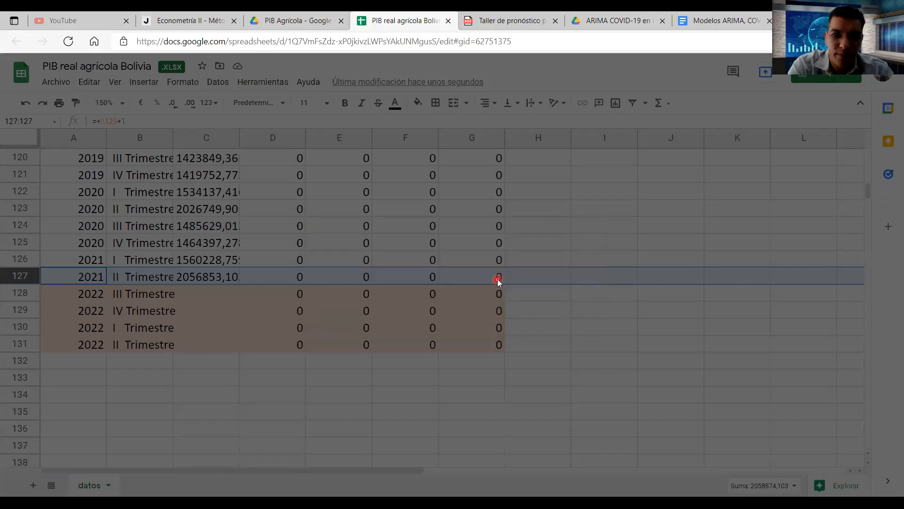
left_click(590, 289)
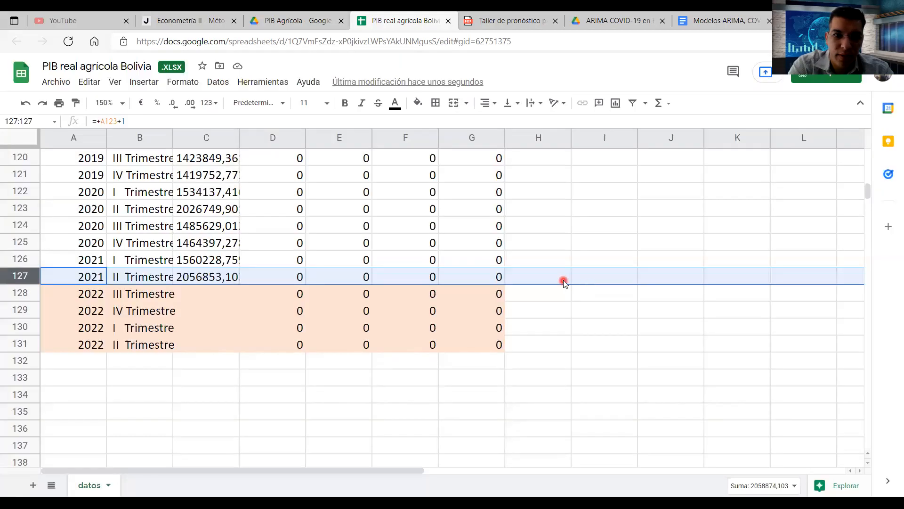
left_click(564, 282)
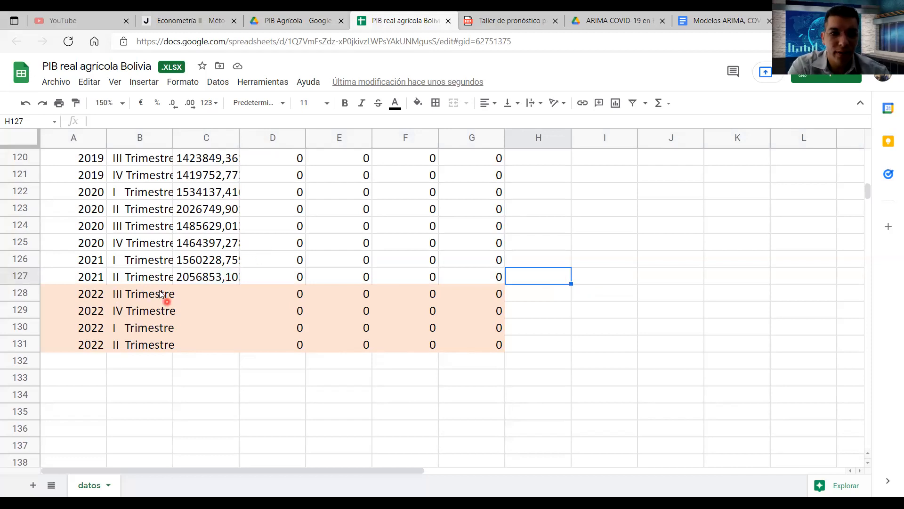
left_click(133, 348)
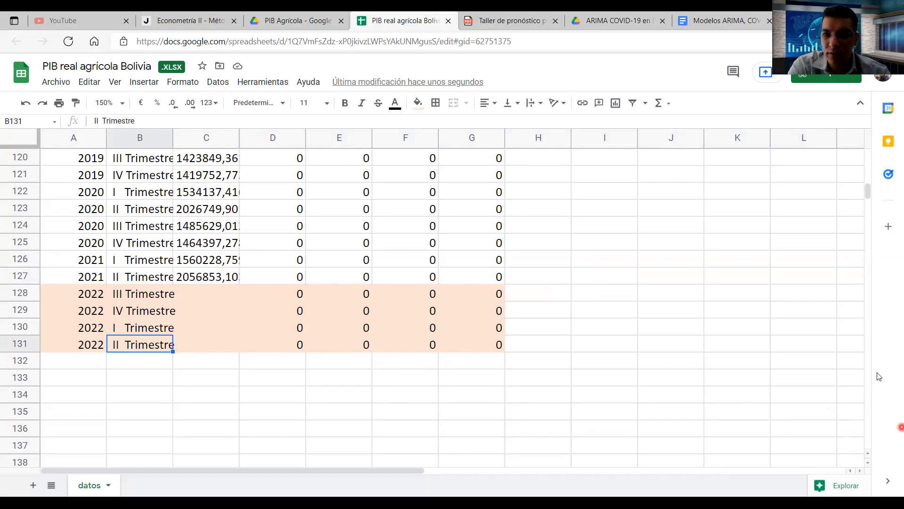
Examine the dummy variable headers D1992T1, D1993T1, D1998T1 and D2003T1 in row 1.
left_click_drag(868, 193, 867, 137)
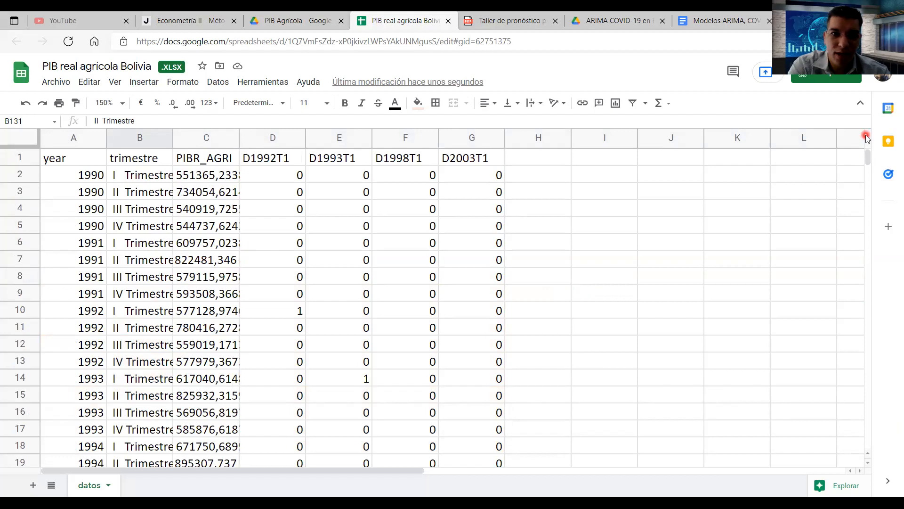
left_click(286, 160)
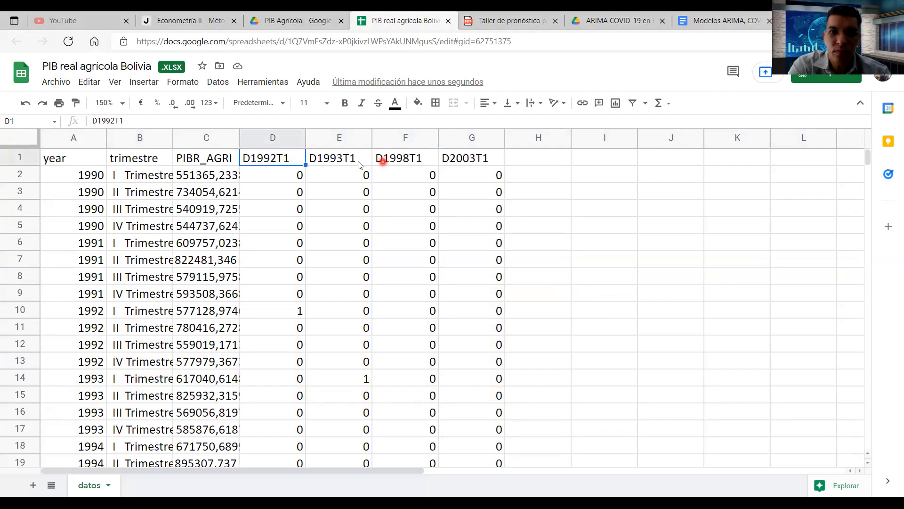
left_click(357, 163)
left_click(396, 165)
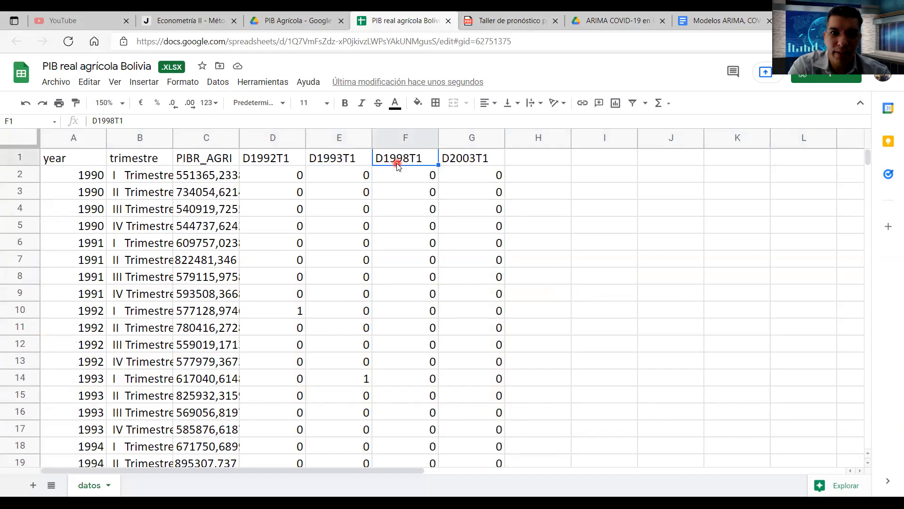
left_click(451, 161)
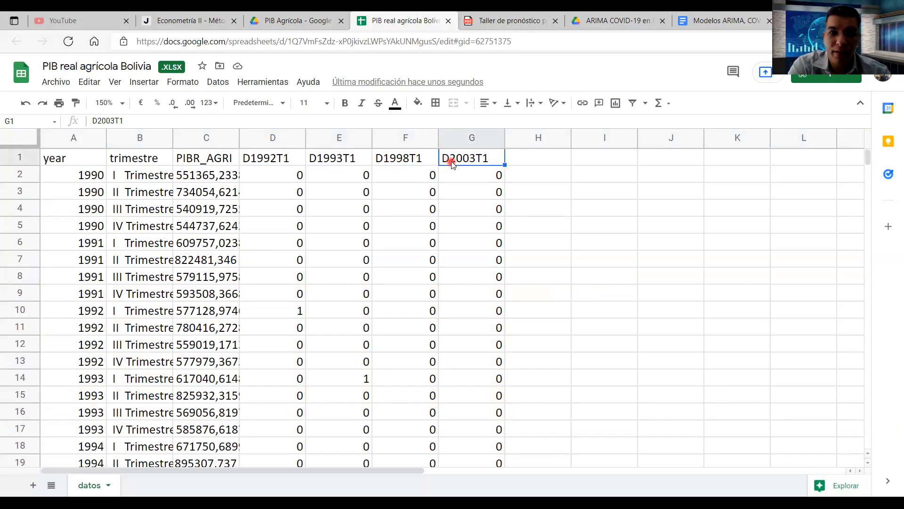
left_click(262, 161)
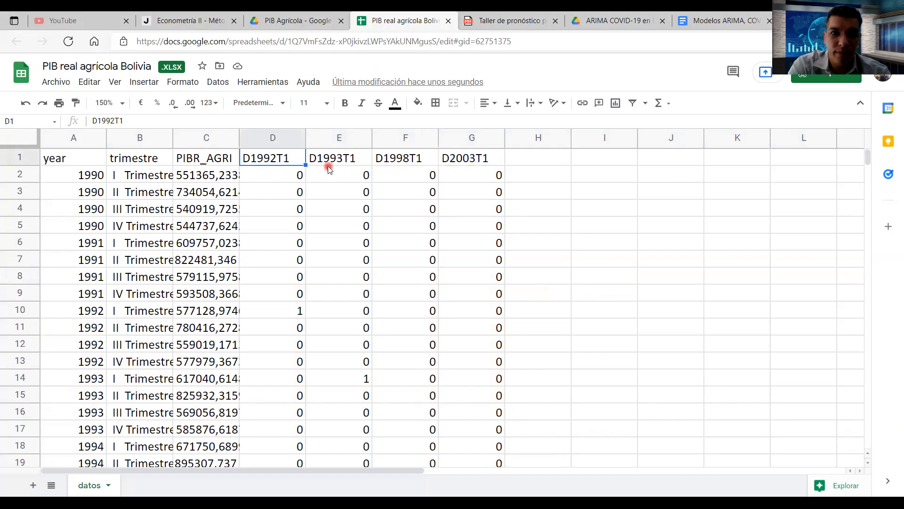
left_click(328, 166)
left_click(397, 164)
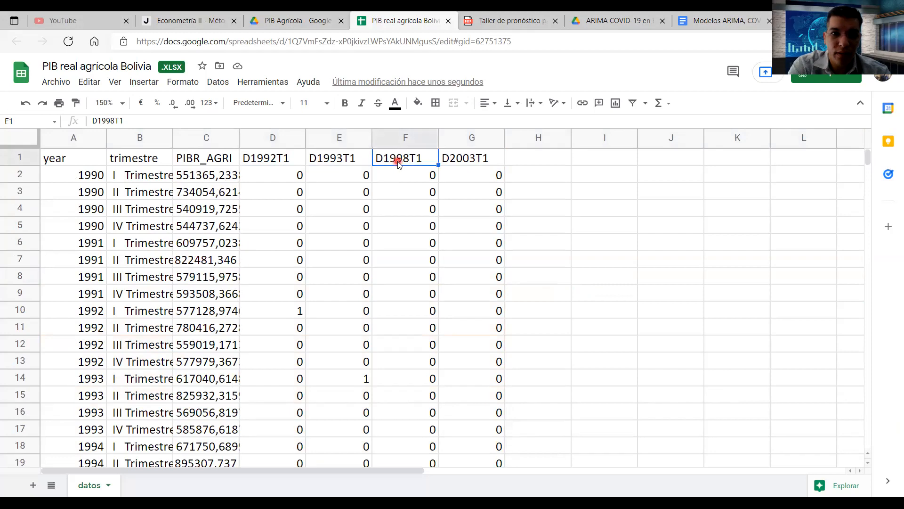
left_click(460, 161)
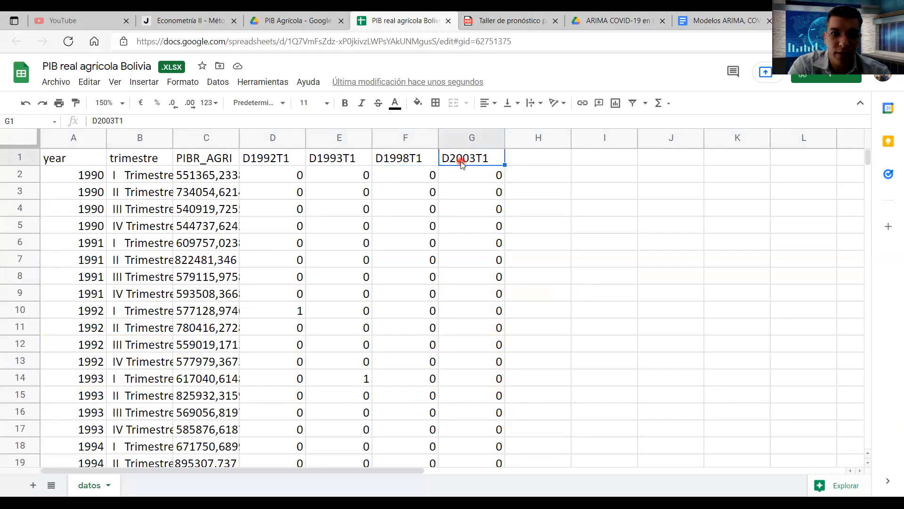
left_click(288, 163)
left_click(320, 160)
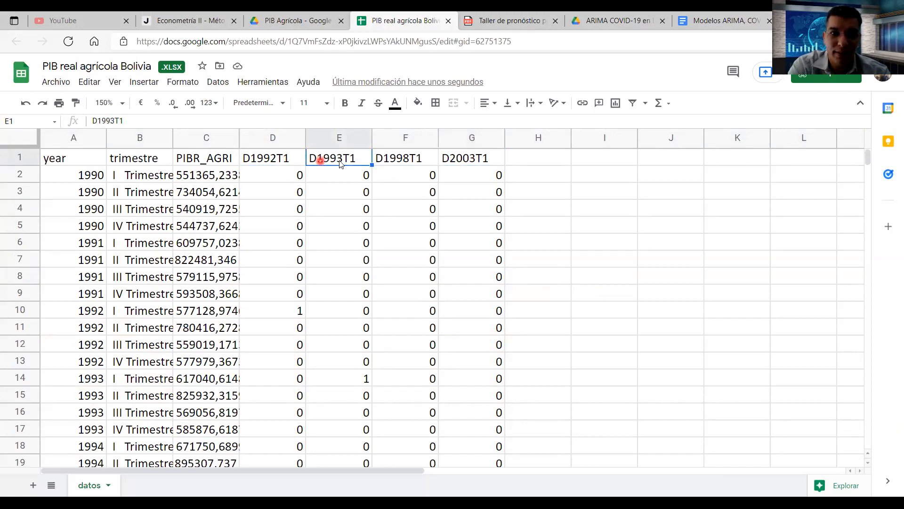
left_click(385, 160)
Look over the PIBR_AGRI column together with the dummy variable headers in D1 through G1.
left_click(197, 146)
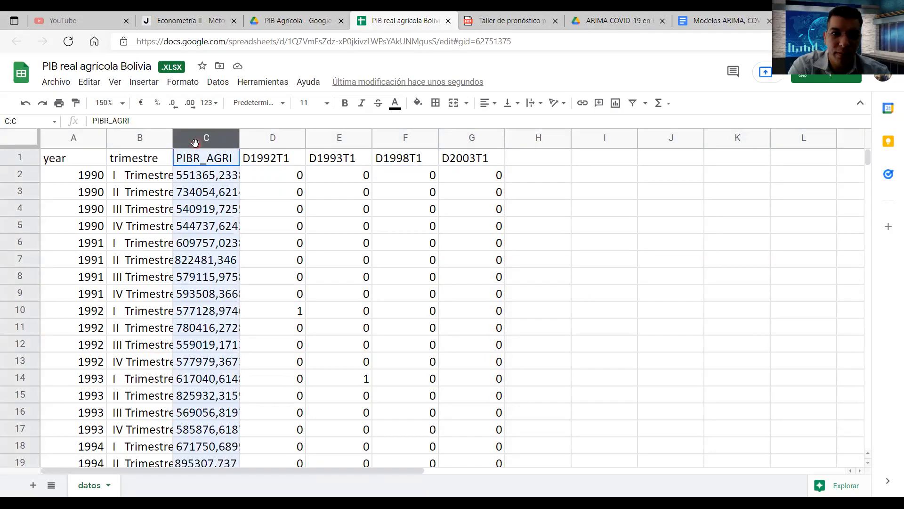
left_click(258, 156)
left_click(351, 158)
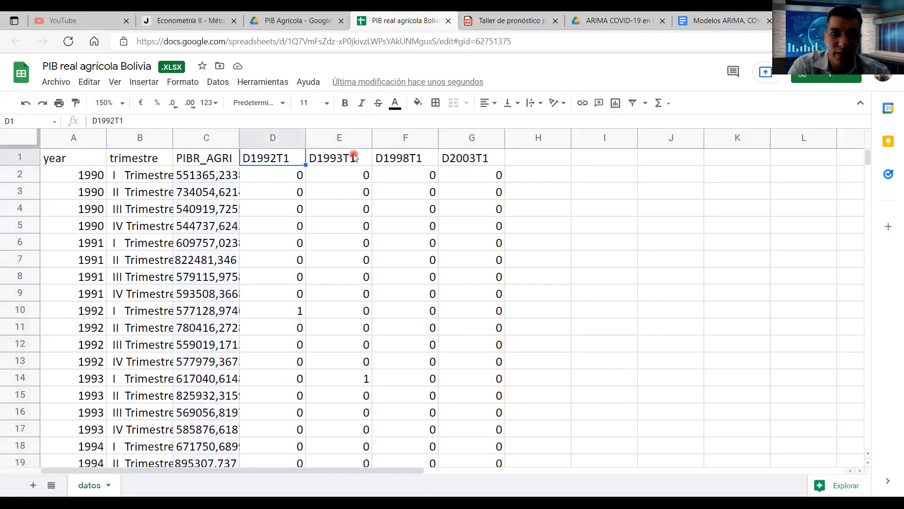
left_click(381, 161)
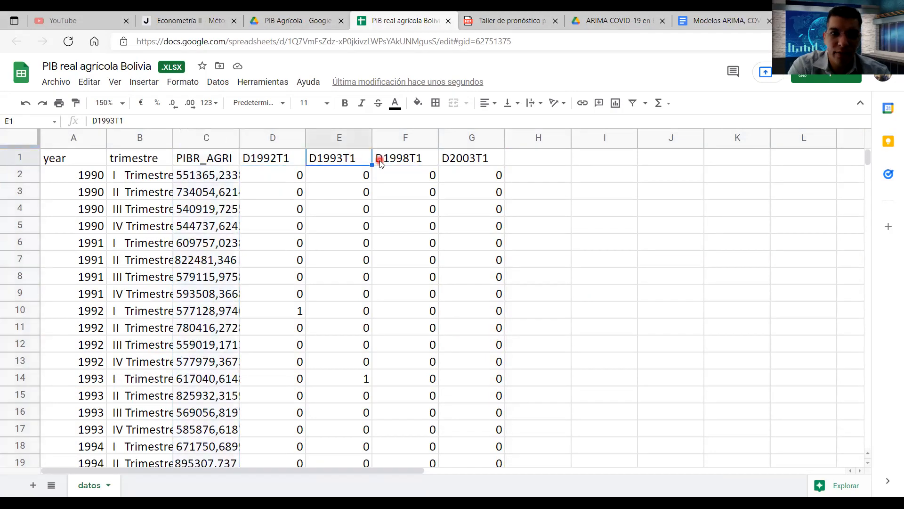
left_click(455, 158)
left_click(280, 161)
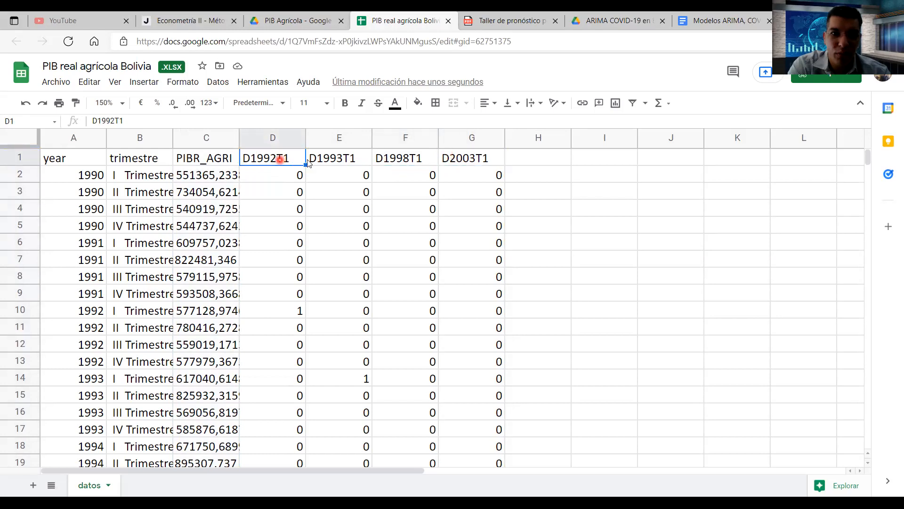
left_click(310, 161)
left_click(385, 161)
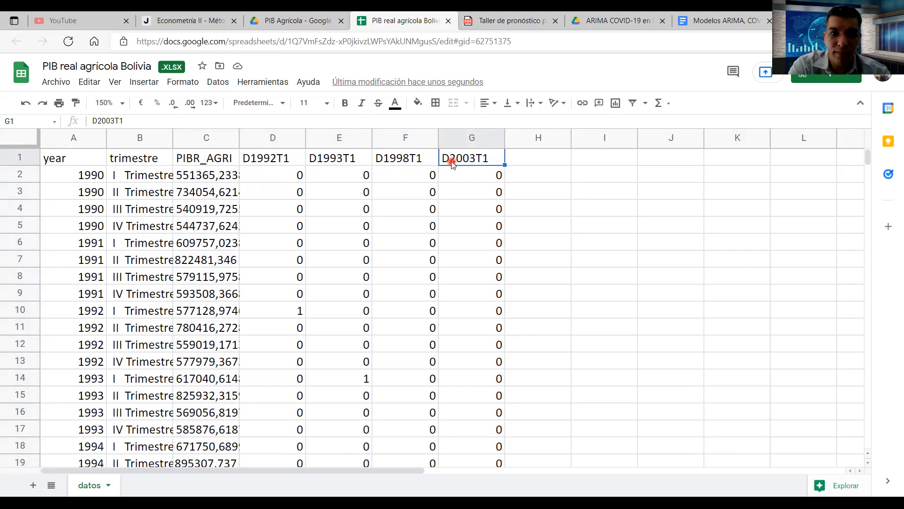
Check the D1993T1 and D1992T1 dummy variable headers in row 1.
left_click(350, 165)
left_click(284, 160)
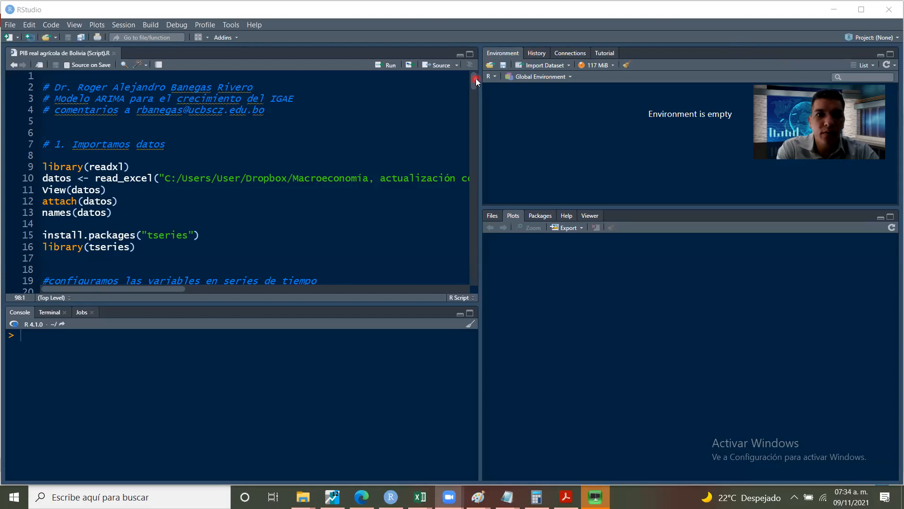
Switch to RStudio and review the script's data import, time series setup, statistical analysis and ggplot sections, lines 1 to 62.
mouse_move(474, 78)
left_mouse_down()
mouse_move(475, 88)
mouse_move(478, 81)
left_mouse_up()
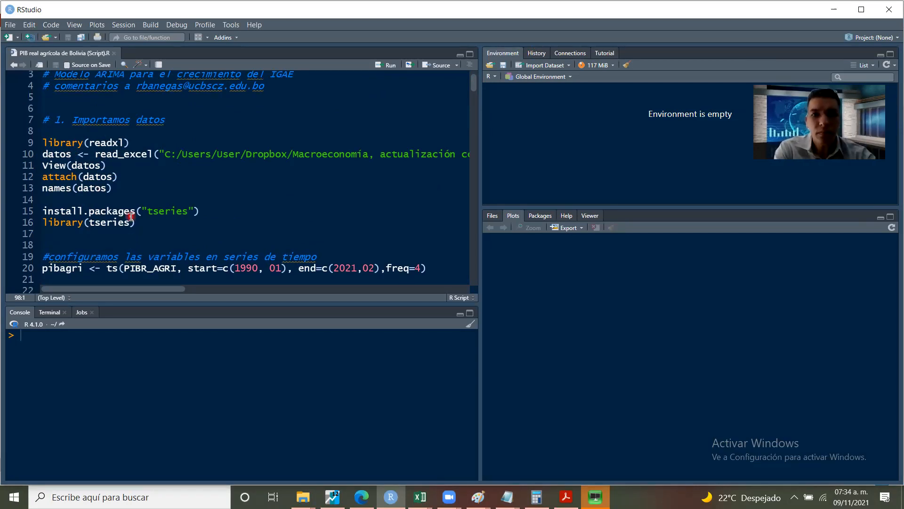
left_click_drag(476, 83, 478, 95)
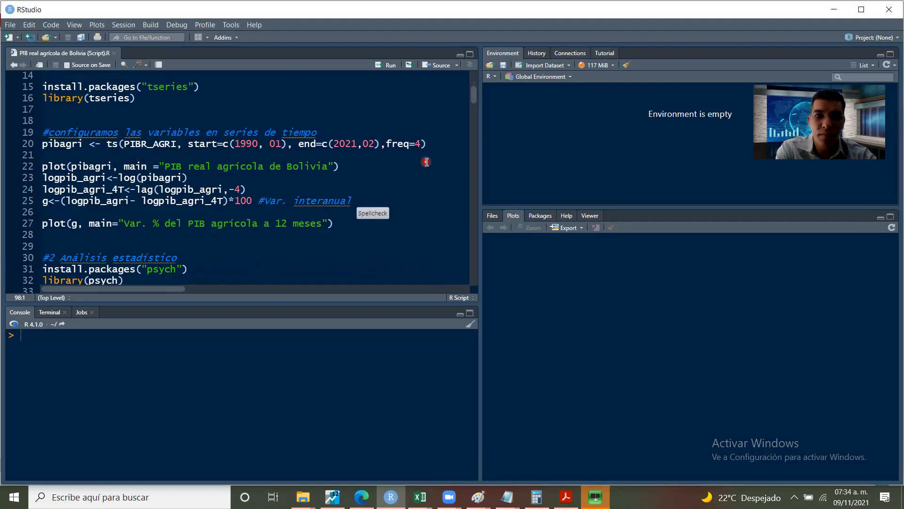
left_click_drag(475, 96, 475, 108)
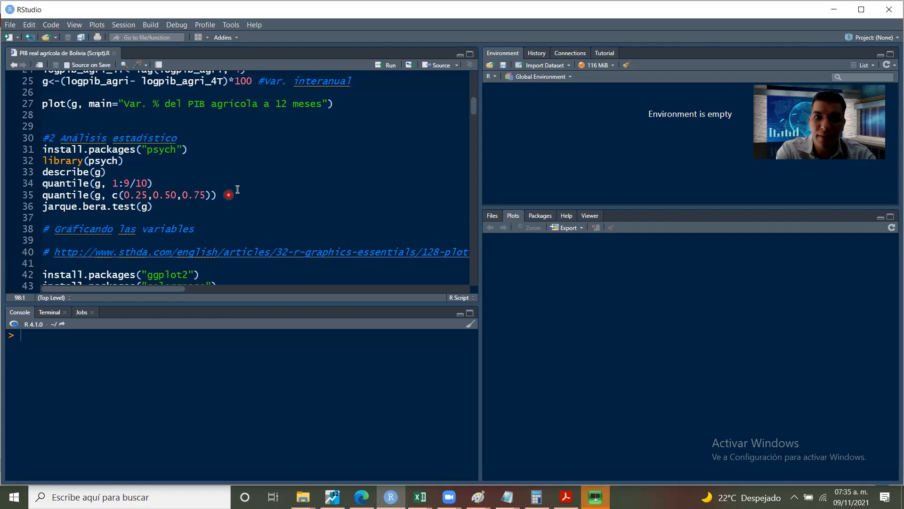
left_click_drag(475, 104, 475, 124)
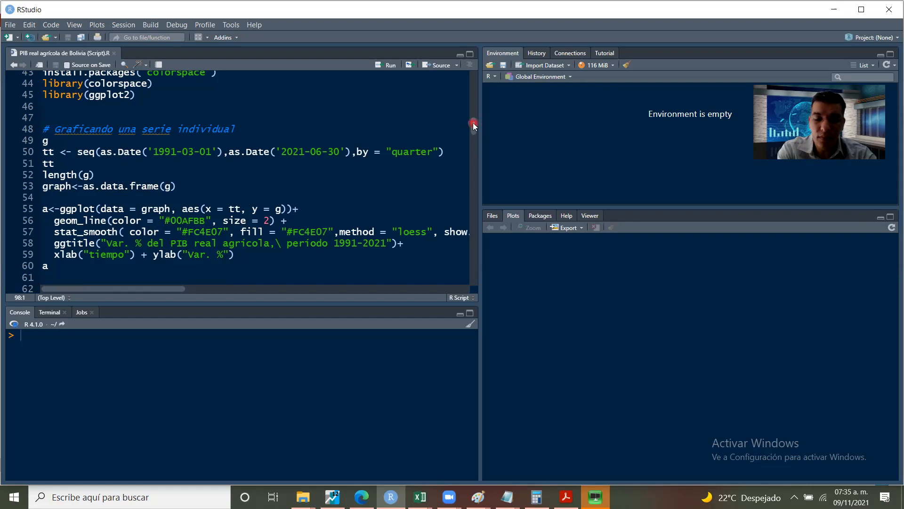
left_click_drag(473, 122, 473, 127)
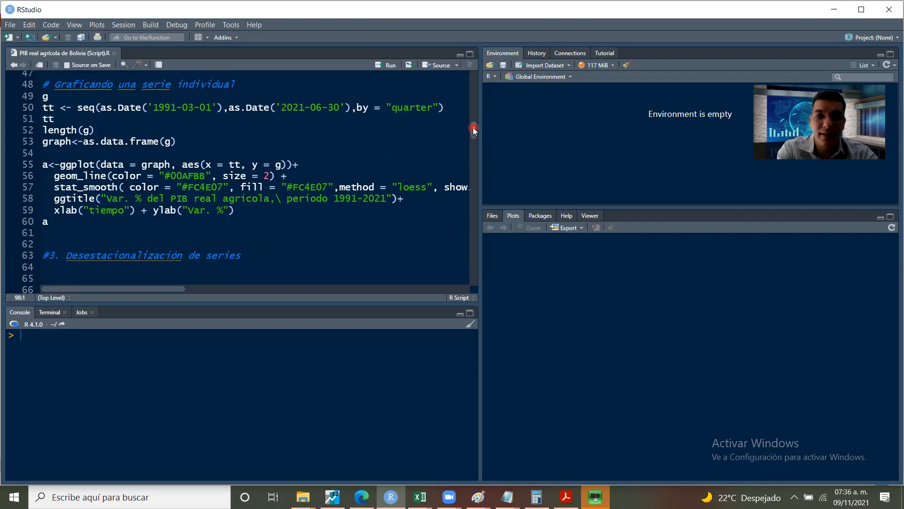
left_click_drag(473, 127, 472, 141)
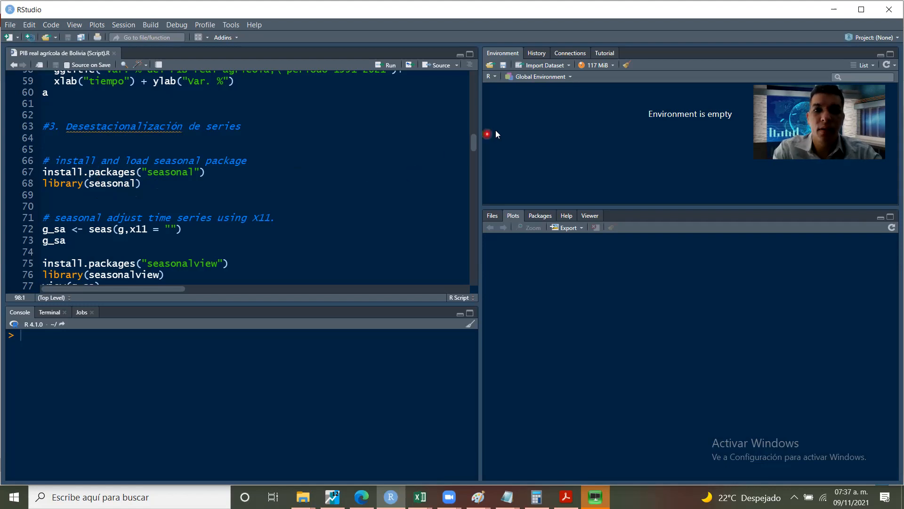
Read the script's seasonal adjustment, Box-Jenkins, autocorrelation diagnosis and first ARIMA model sections, lines 63 to 120.
left_click_drag(476, 137, 475, 143)
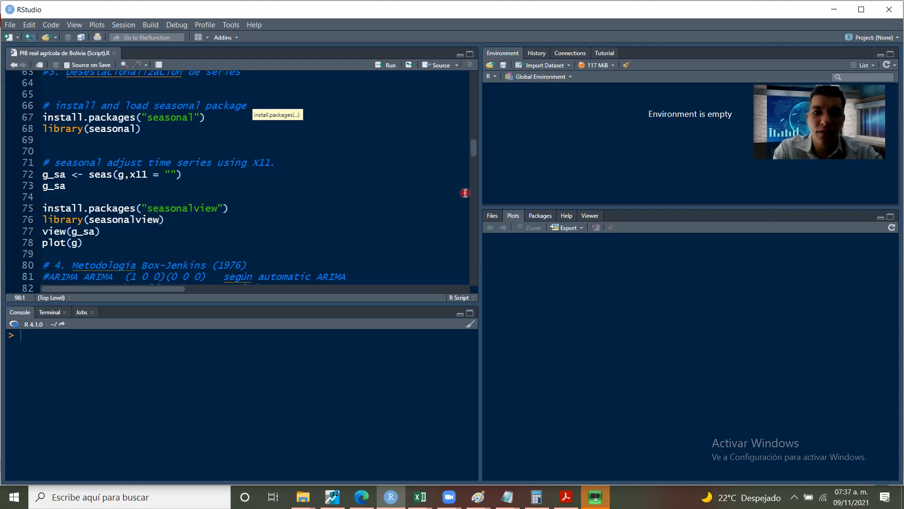
left_click_drag(473, 143, 474, 156)
left_click_drag(474, 157, 473, 144)
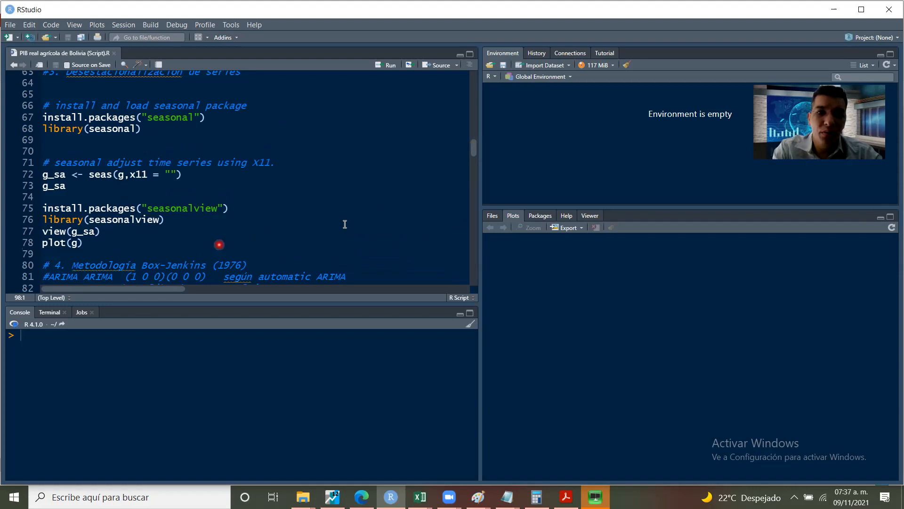
left_click_drag(474, 147, 473, 156)
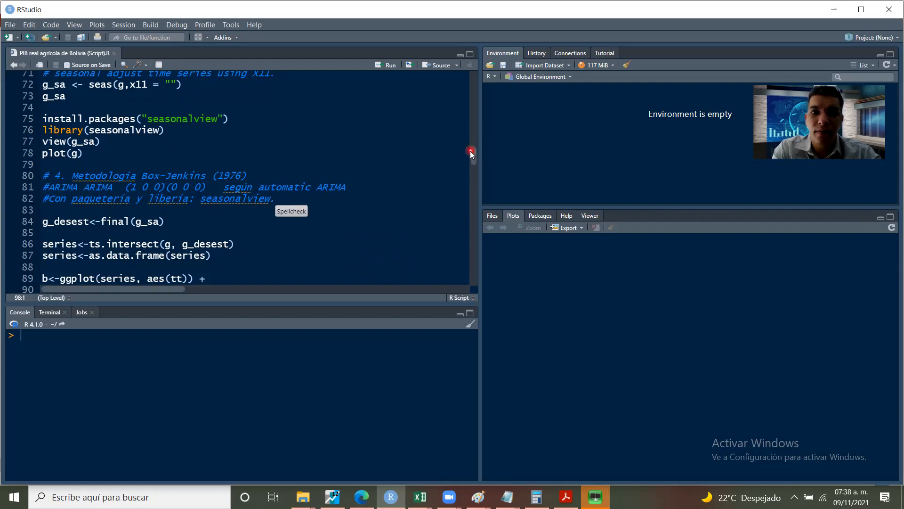
left_click_drag(474, 156, 476, 181)
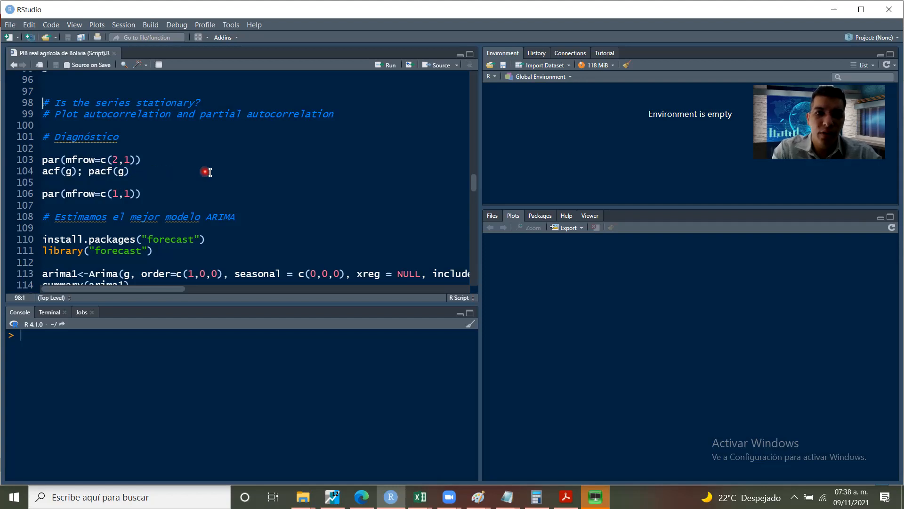
left_click_drag(474, 183, 474, 194)
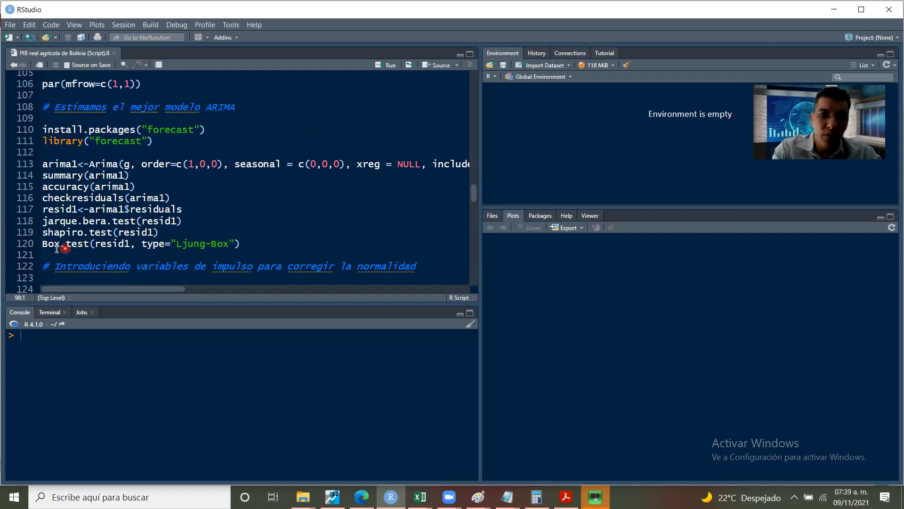
Add help("Box.test") on line 121 below the Ljung-Box test and run it.
mouse_move(49, 248)
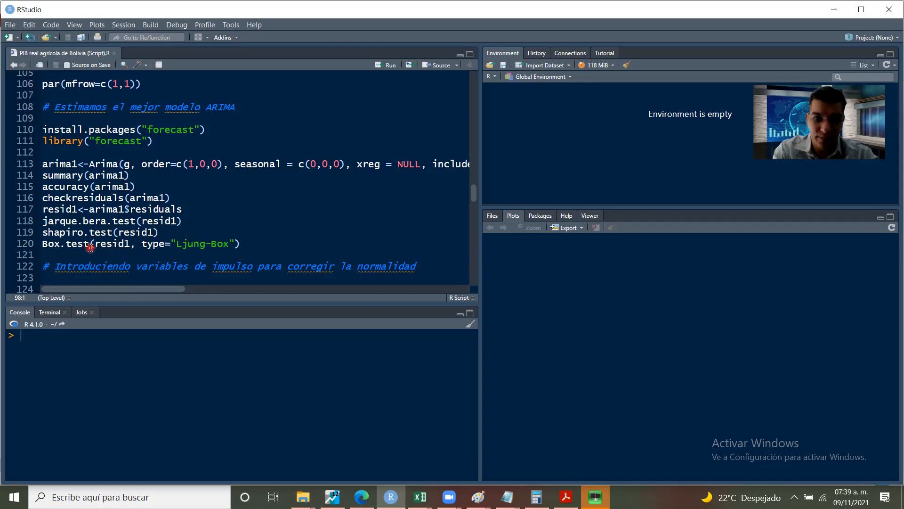
mouse_move(91, 248)
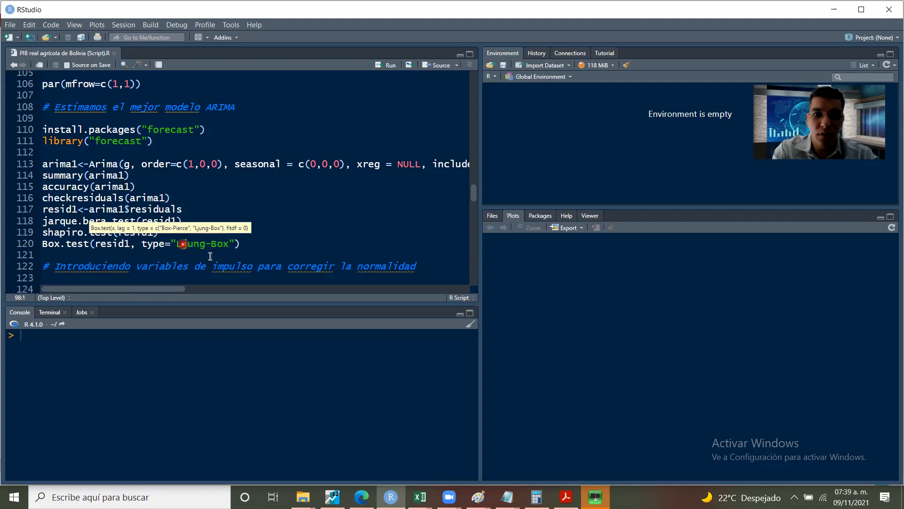
left_click(250, 246)
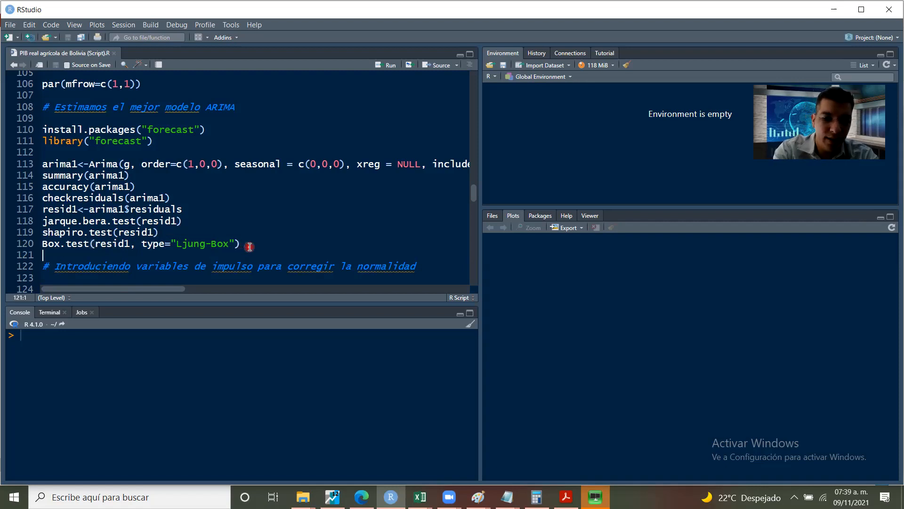
type("help(")
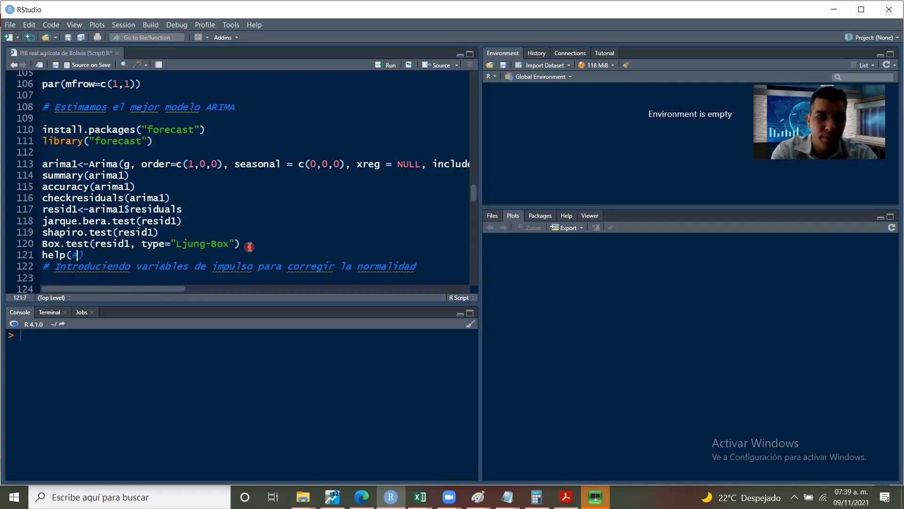
type("\"Box.test")
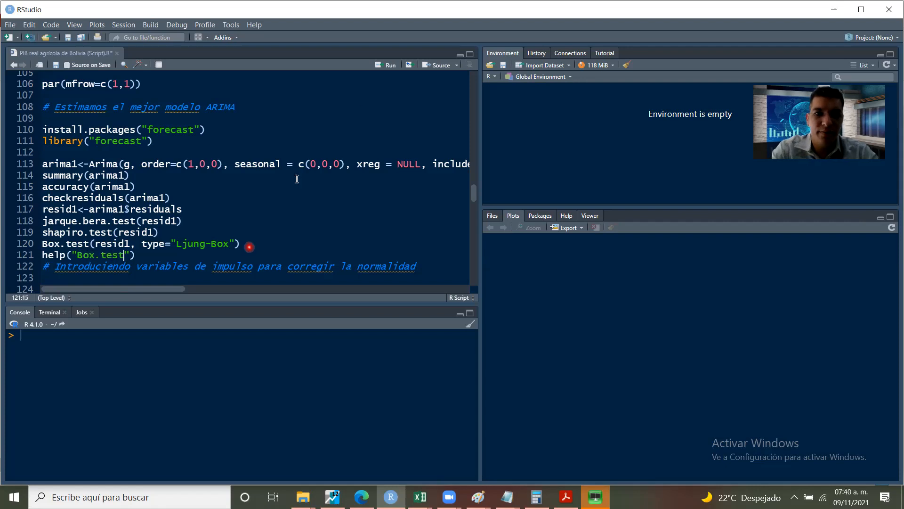
key("ctrl+Return")
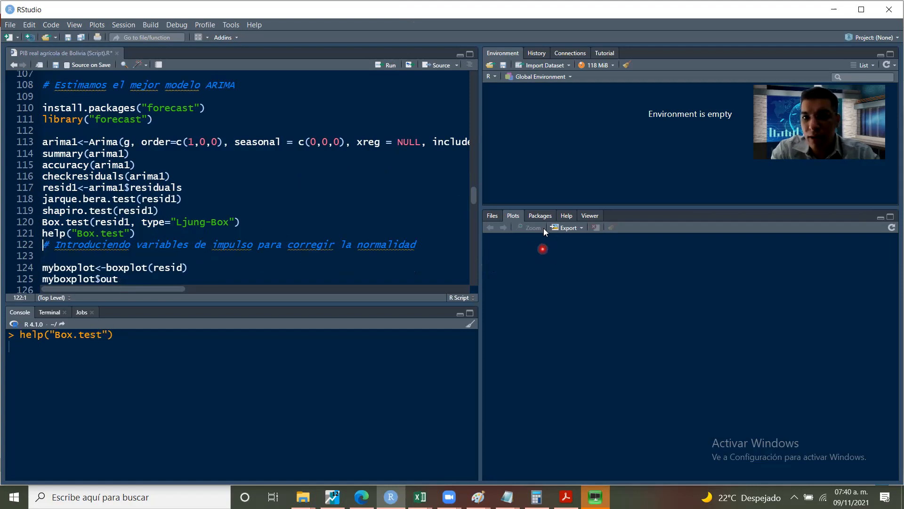
Run the help("Box.test") line again to open the documentation of the test.
mouse_move(472, 193)
left_mouse_down()
mouse_move(464, 129)
mouse_move(478, 79)
mouse_move(474, 198)
left_mouse_up()
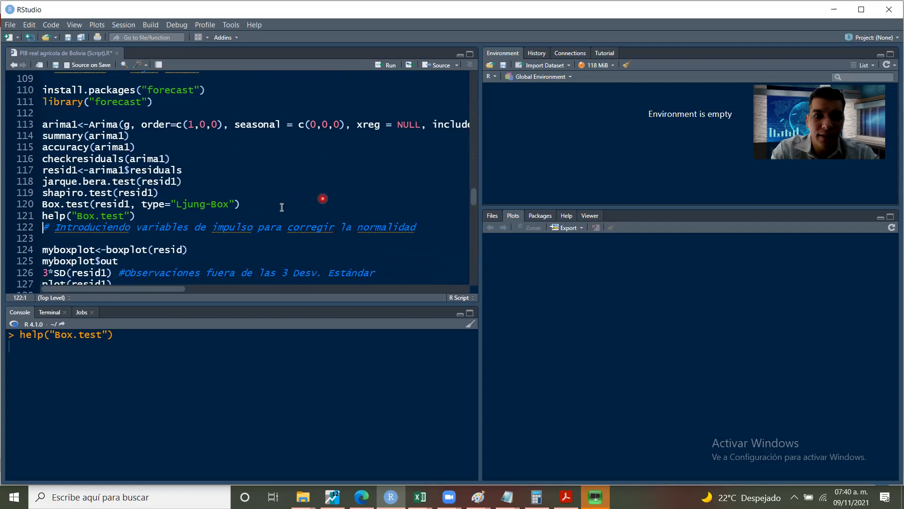
left_click(141, 218)
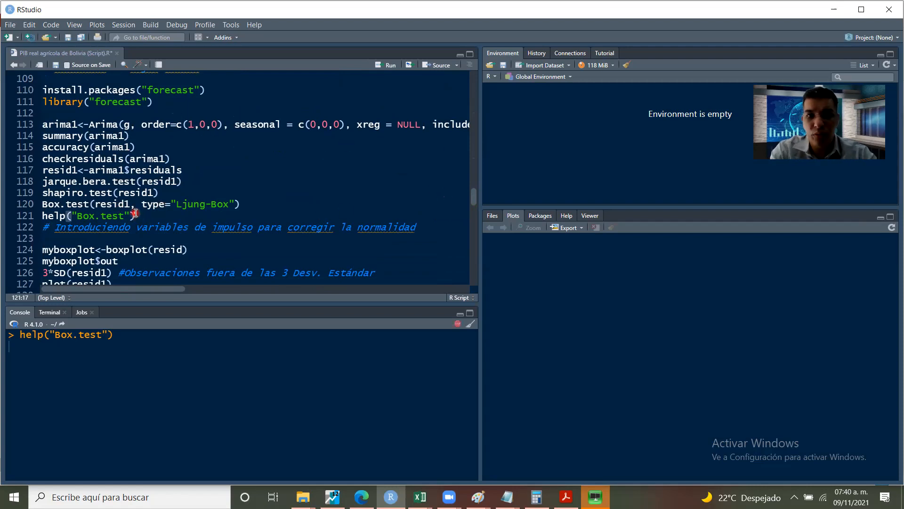
left_click_drag(136, 215, 39, 216)
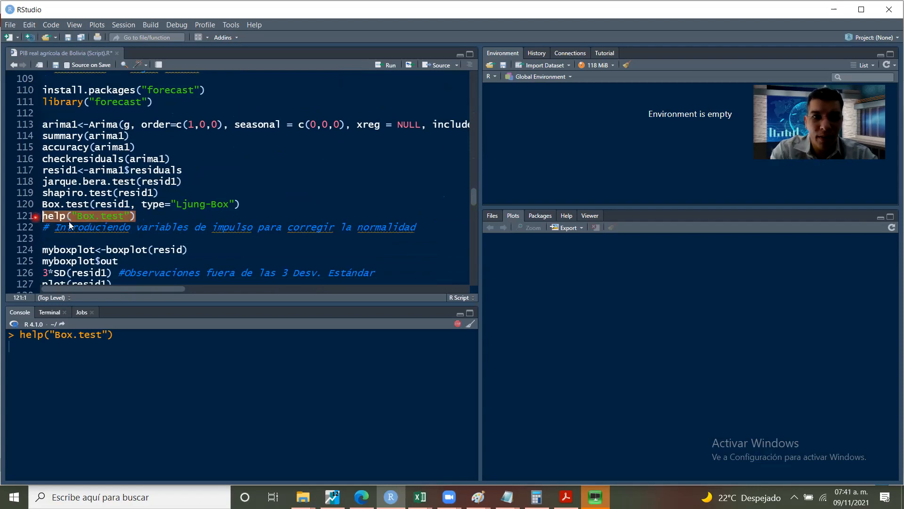
left_click(134, 217)
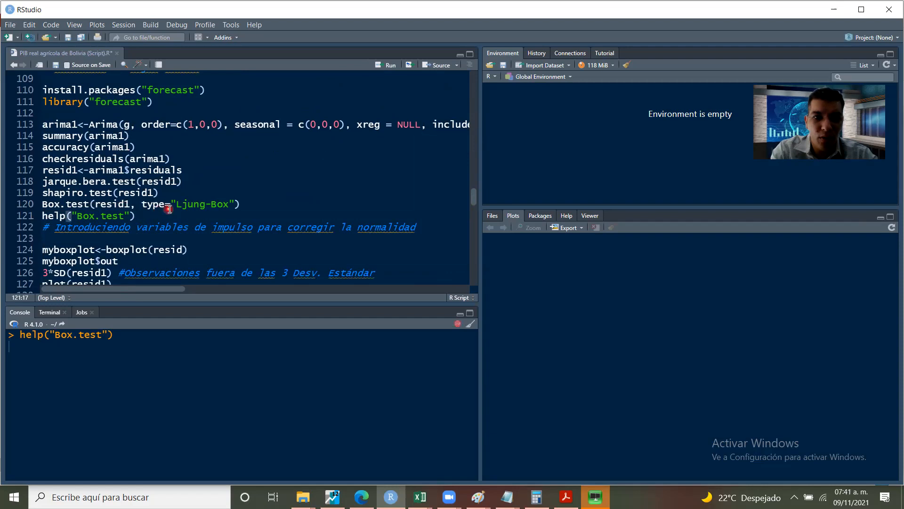
left_click(169, 206)
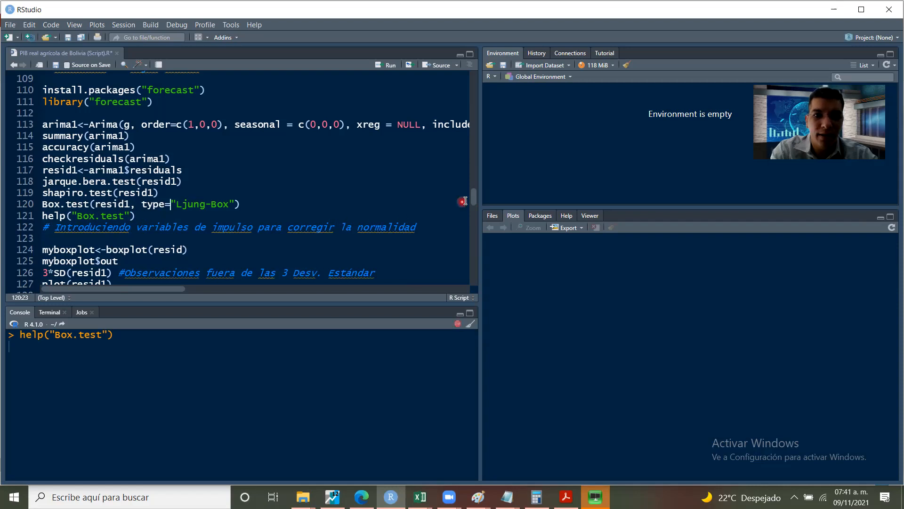
left_click_drag(473, 197, 473, 204)
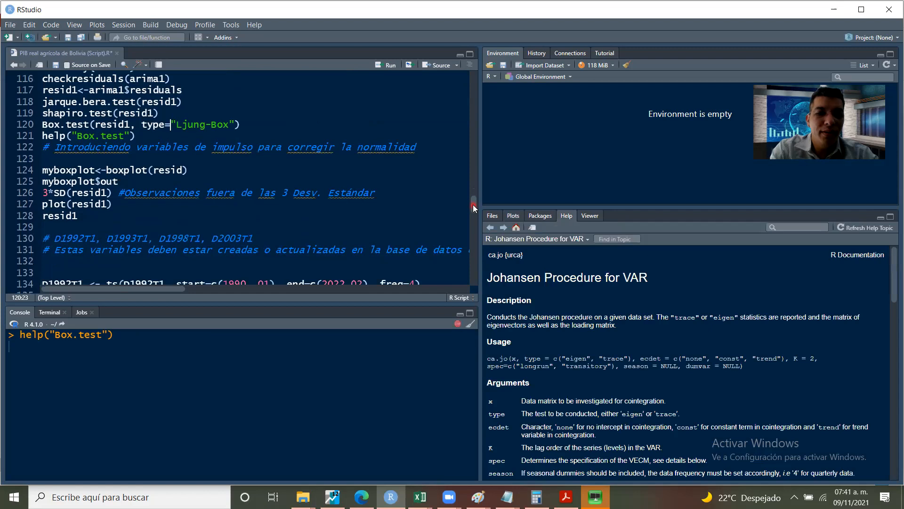
left_click_drag(893, 336, 877, 274)
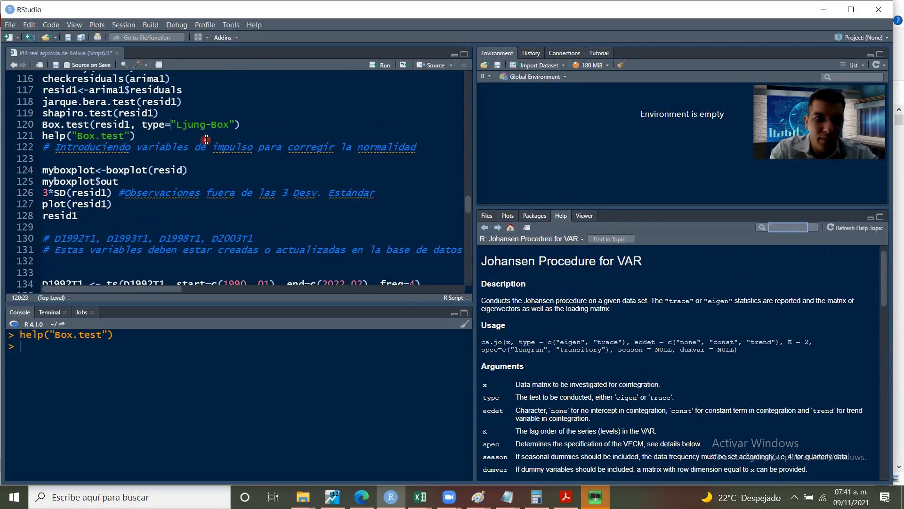
left_click(147, 135)
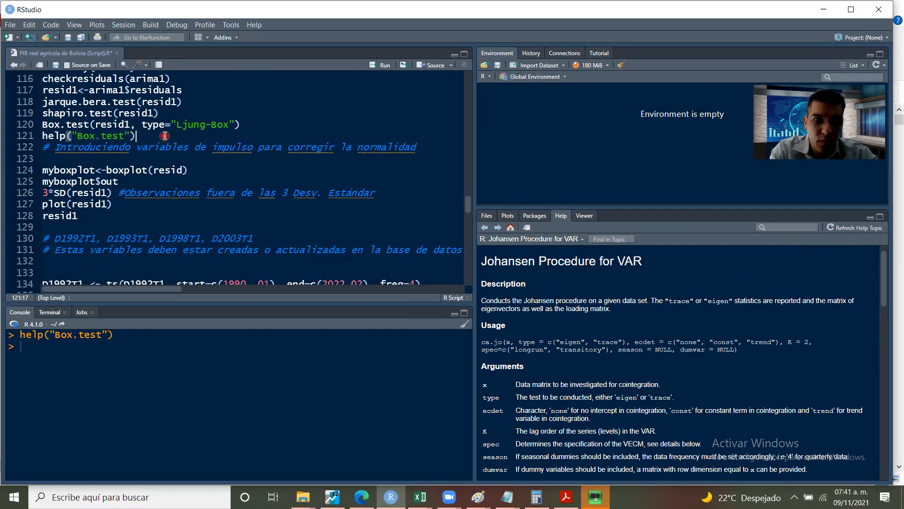
left_click(385, 65)
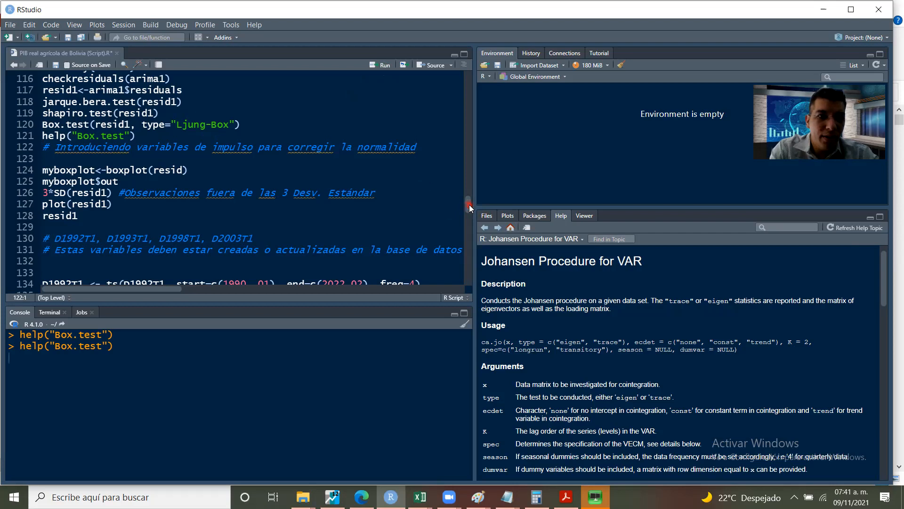
Examine the "Ljung-Box" and "Box-Pierce" type options in the usage line of the Box.test documentation.
left_click_drag(469, 206, 467, 196)
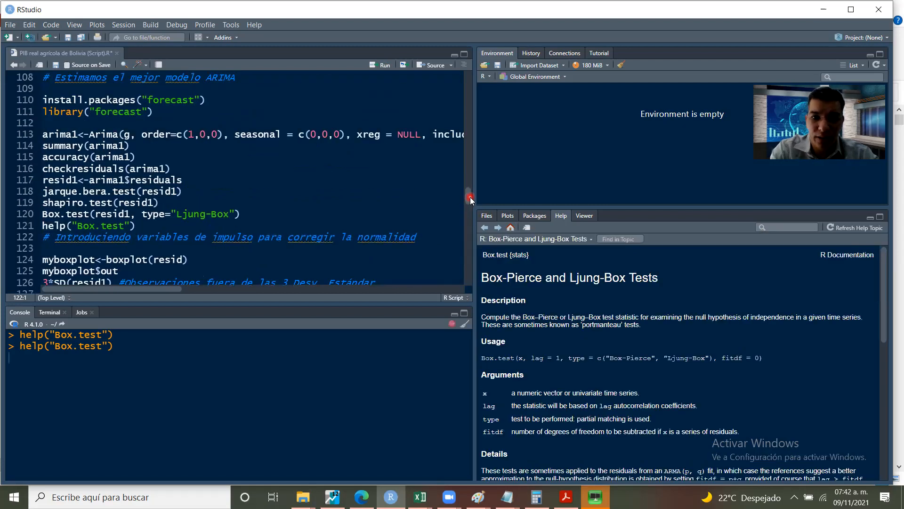
left_click_drag(469, 196, 469, 200)
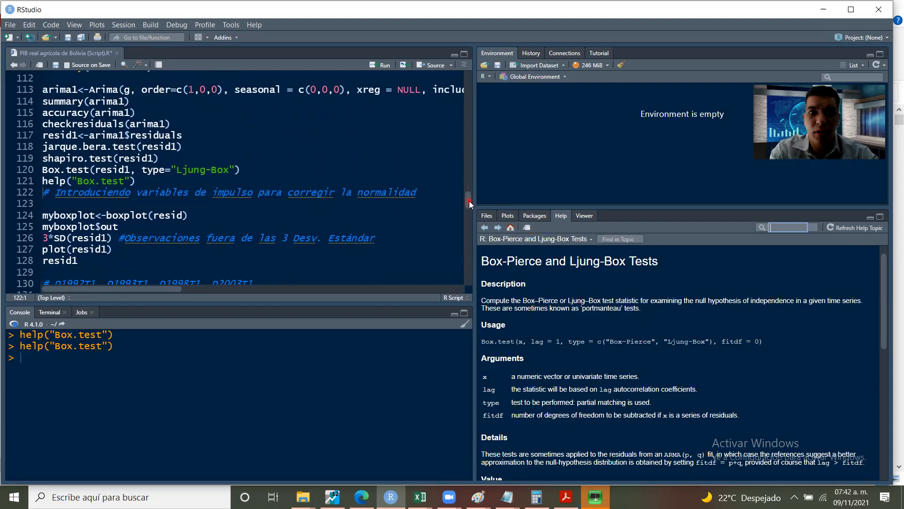
left_click_drag(469, 200, 468, 204)
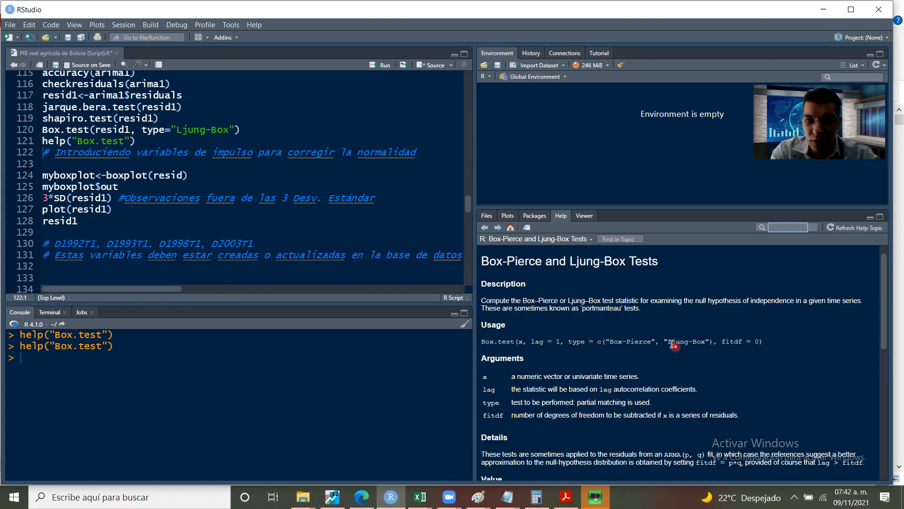
left_click_drag(668, 342, 701, 342)
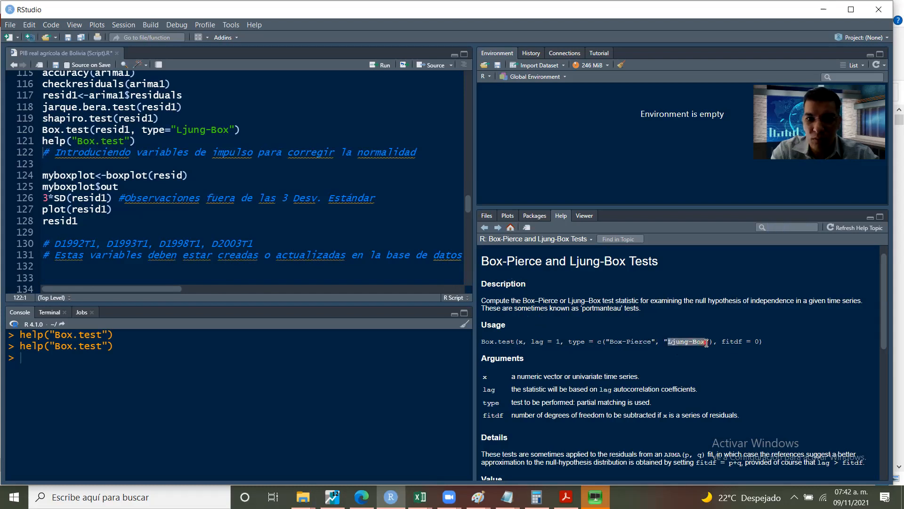
left_click(706, 343)
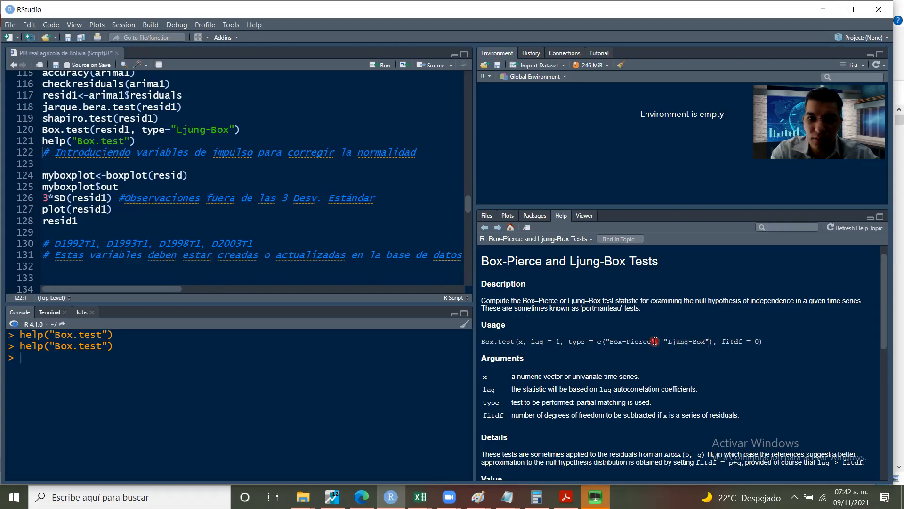
left_click_drag(654, 341, 615, 343)
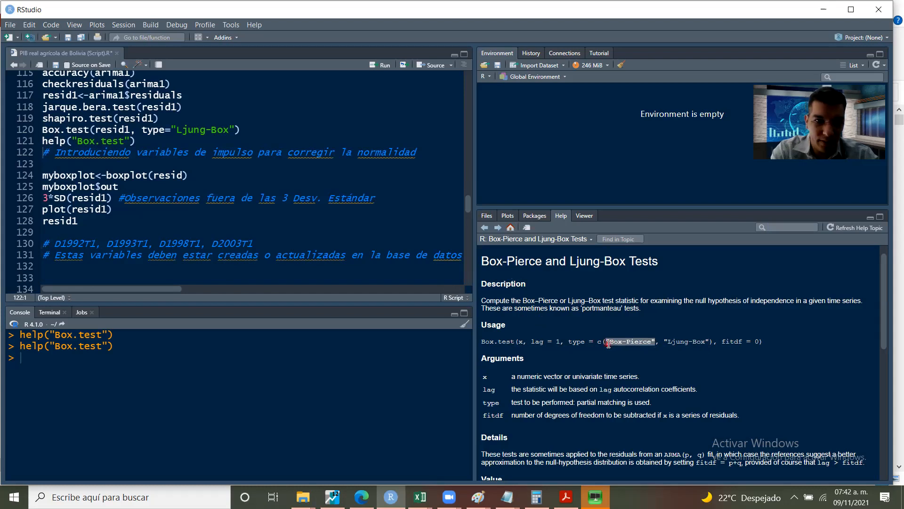
Review the script lines defining the dummy time series, the exogen1 and exogen2 windows and the arima2 model.
left_click_drag(466, 205, 466, 219)
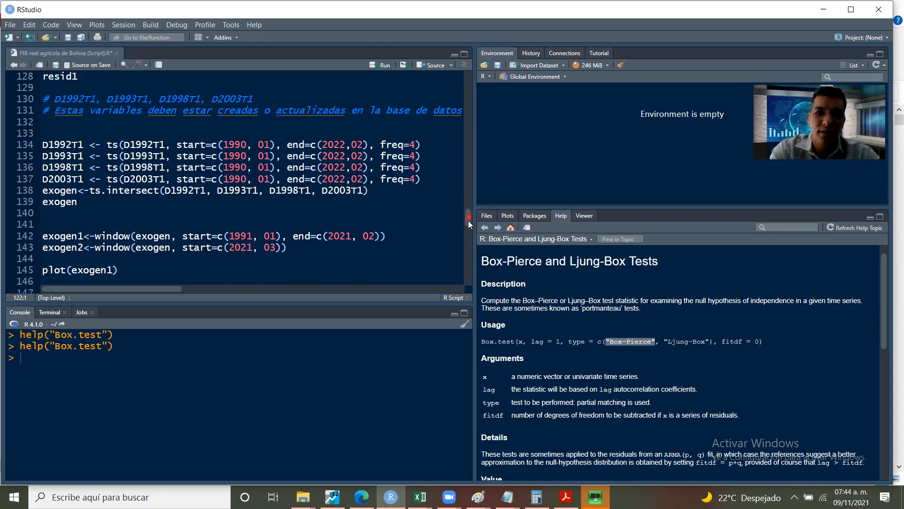
scroll(468, 224, "down", 2)
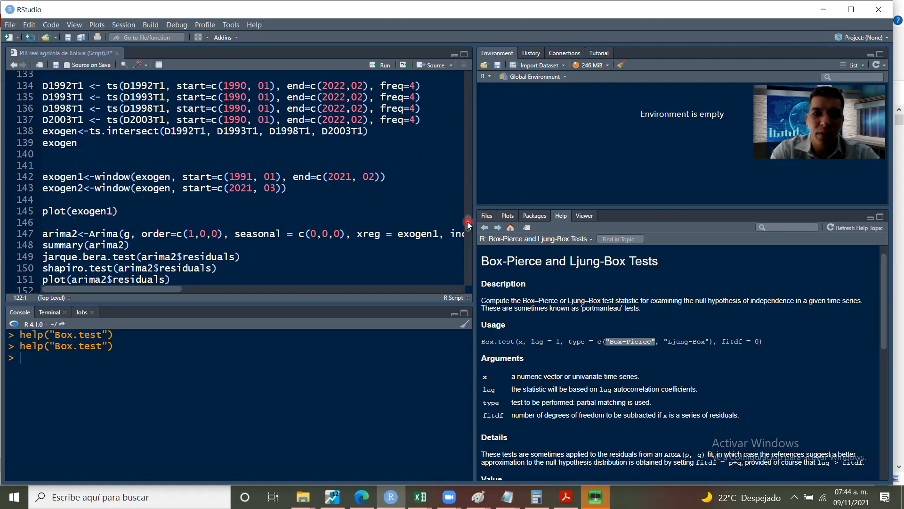
Review the arima2 model line with its exogen1 regressors, the residual tests and the AIC and BIC comparison lines.
left_click_drag(468, 226, 468, 229)
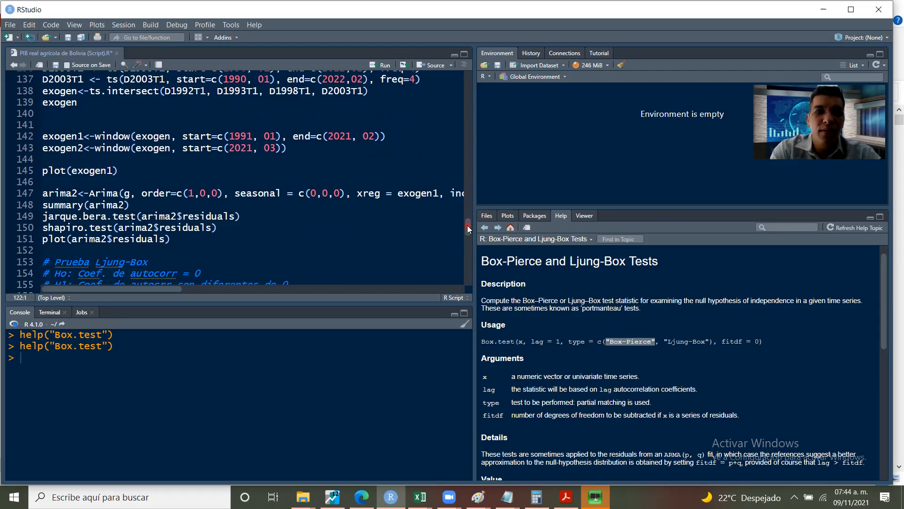
left_click_drag(468, 225, 472, 228)
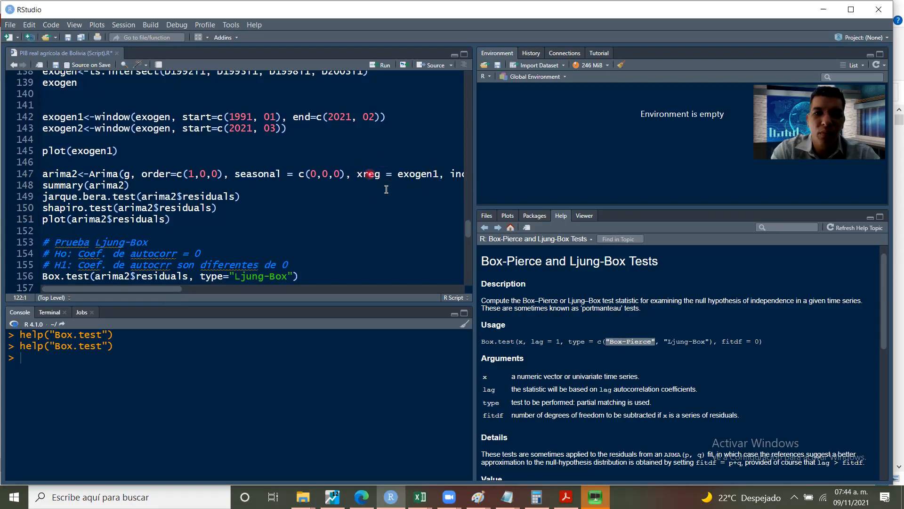
left_click_drag(398, 174, 437, 174)
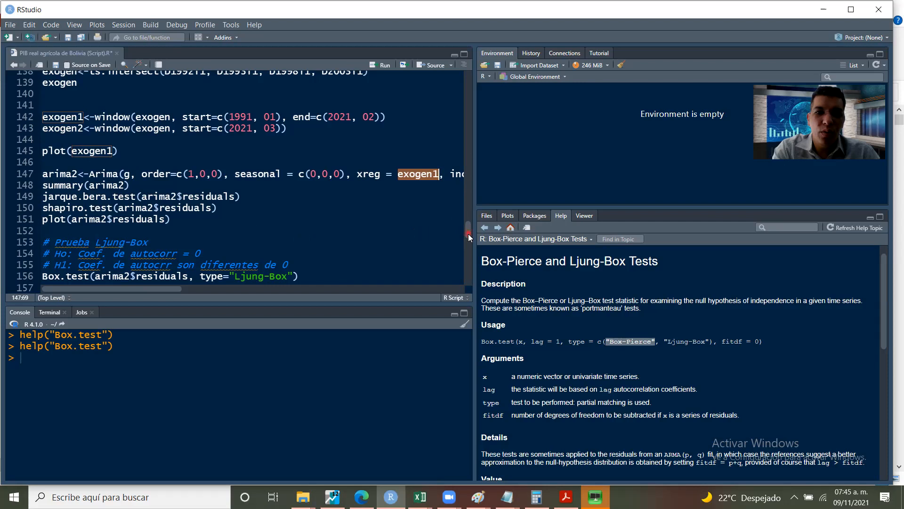
scroll(468, 235, "down", 2)
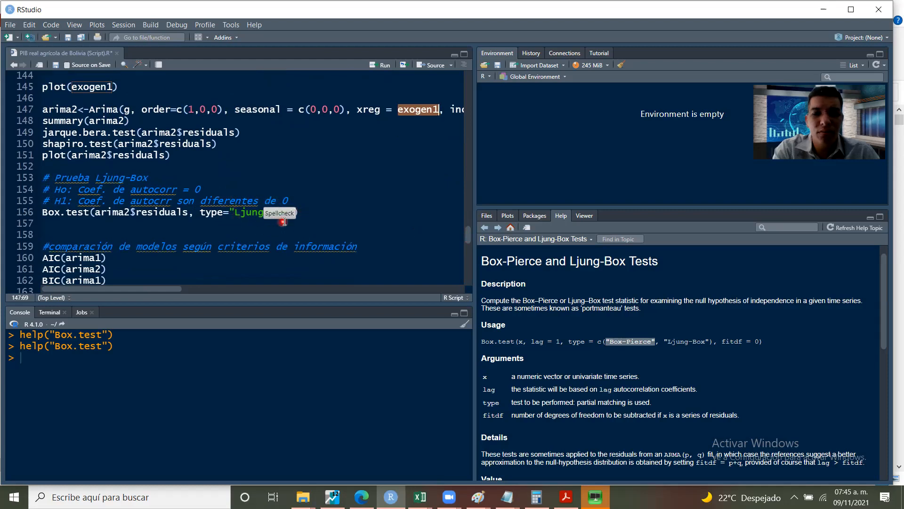
left_click_drag(469, 234, 469, 242)
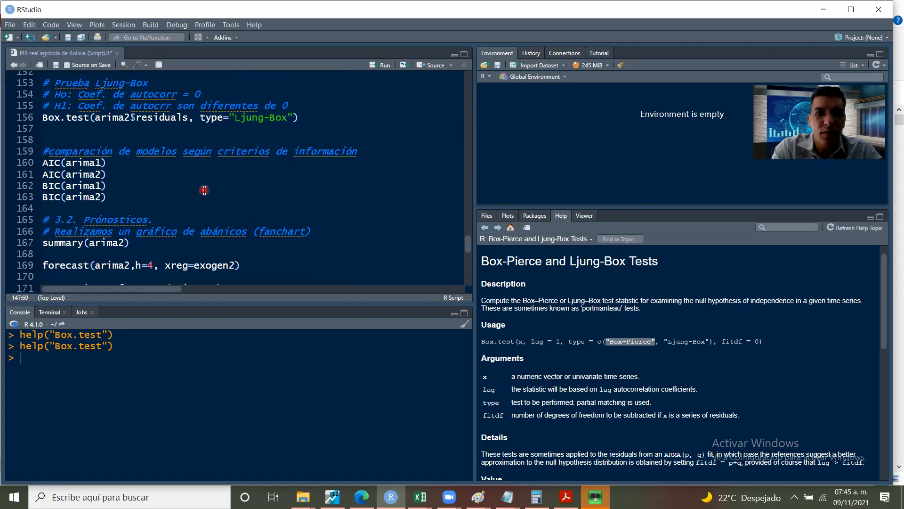
left_click(104, 197)
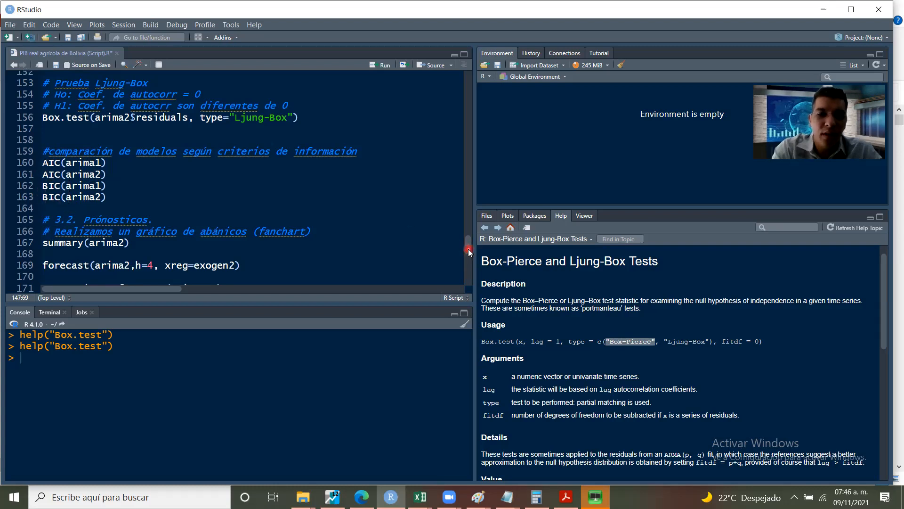
mouse_move(468, 247)
left_mouse_down()
mouse_move(462, 214)
mouse_move(465, 251)
left_mouse_up()
left_click(146, 199)
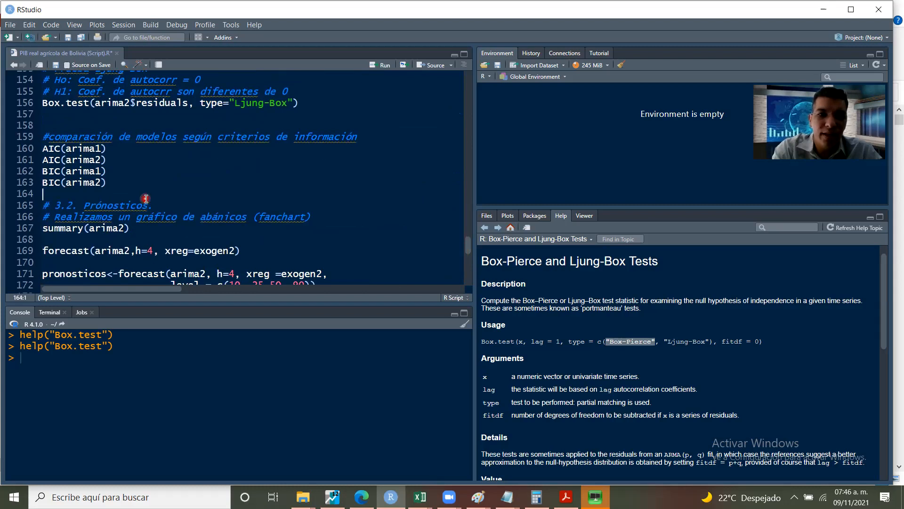
type("ac")
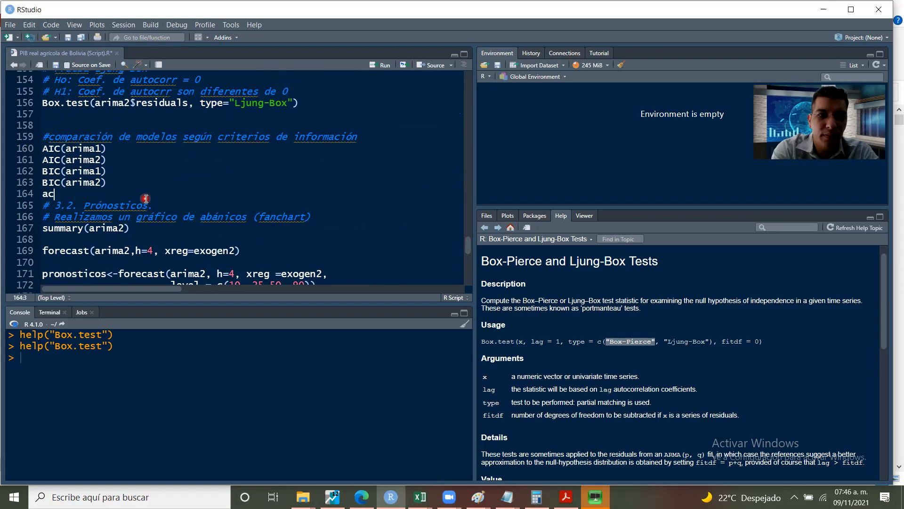
type("curacy")
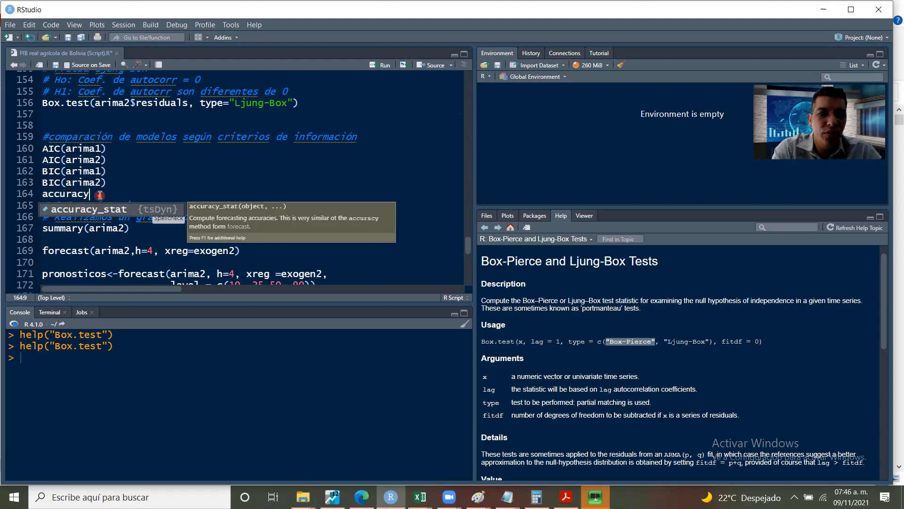
type("(")
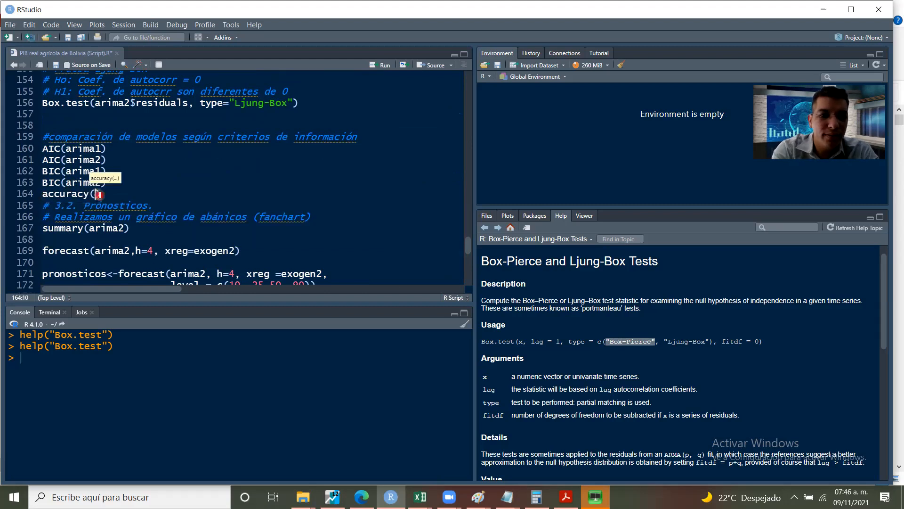
type("arima")
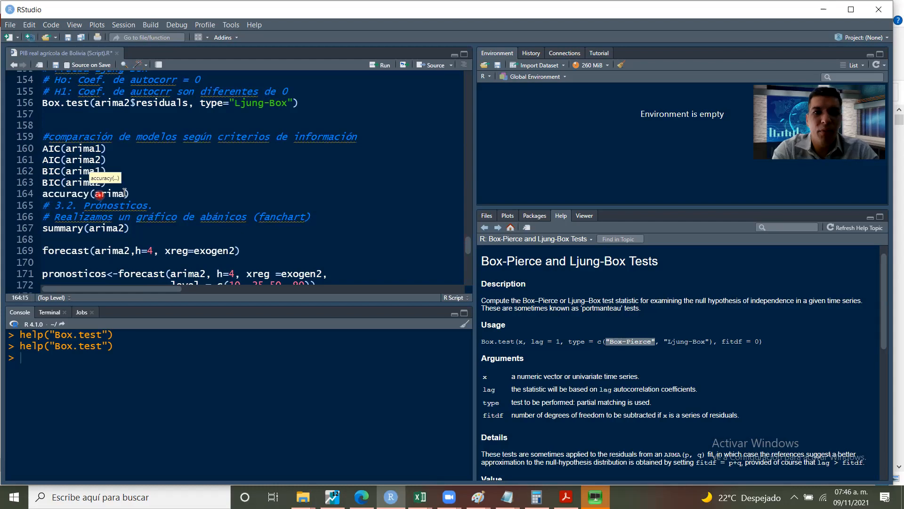
left_click_drag(129, 193, 38, 196)
key("BackSpace")
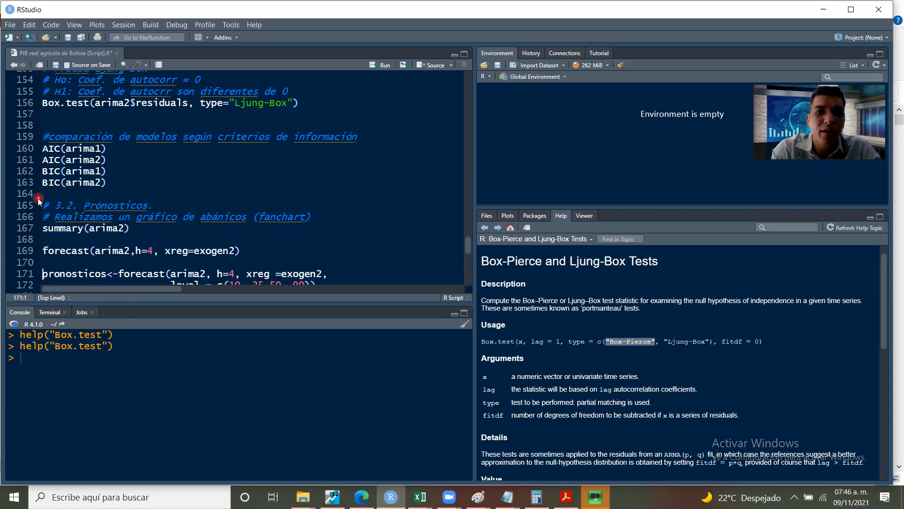
Go back to the arima1 model block and examine the accuracy(arima1) call on line 115.
key("Down")
key("Down")
key("Down")
key("Down")
key("Down")
key("Down")
key("Down")
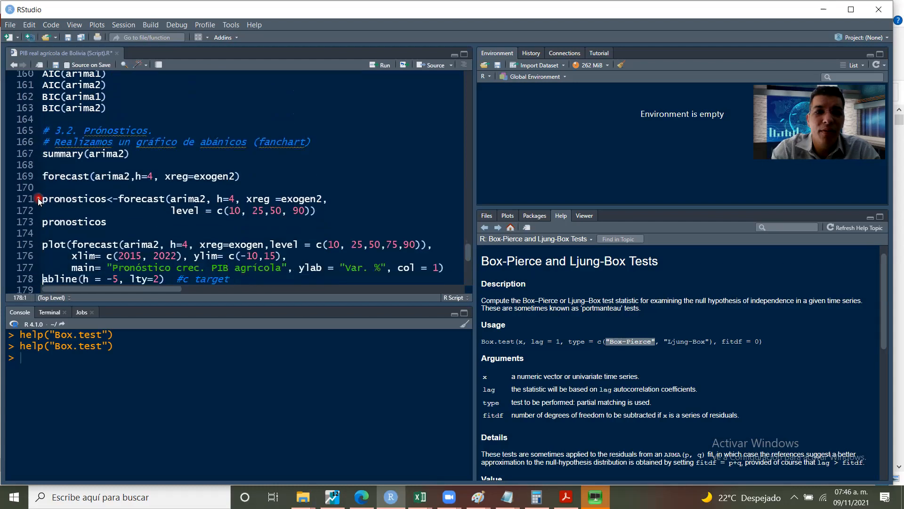
key("Up")
key("Up")
key("Up")
key("Up")
key("Up")
key("Up")
key("Up")
key("Up")
key("Up")
key("Up")
key("Up")
key("Up")
key("Up")
key("Up")
key("Up")
key("Up")
key("Up")
key("Up")
key("Up")
key("Up")
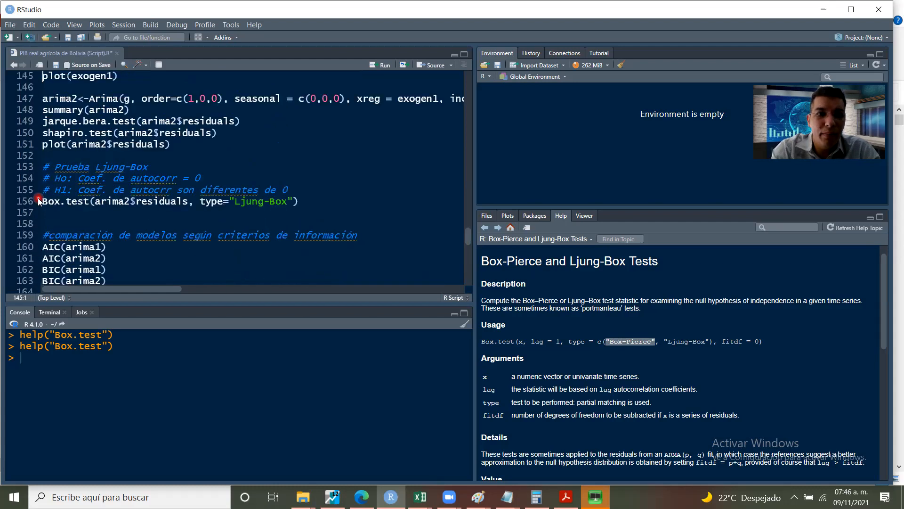
key("Up")
key("Up")
key("Up")
key("Up")
key("Up")
key("Up")
key("Up")
key("Up")
key("Up")
key("Up")
key("Up")
key("Up")
key("Up")
key("Up")
key("Up")
key("Up")
key("Up")
key("Up")
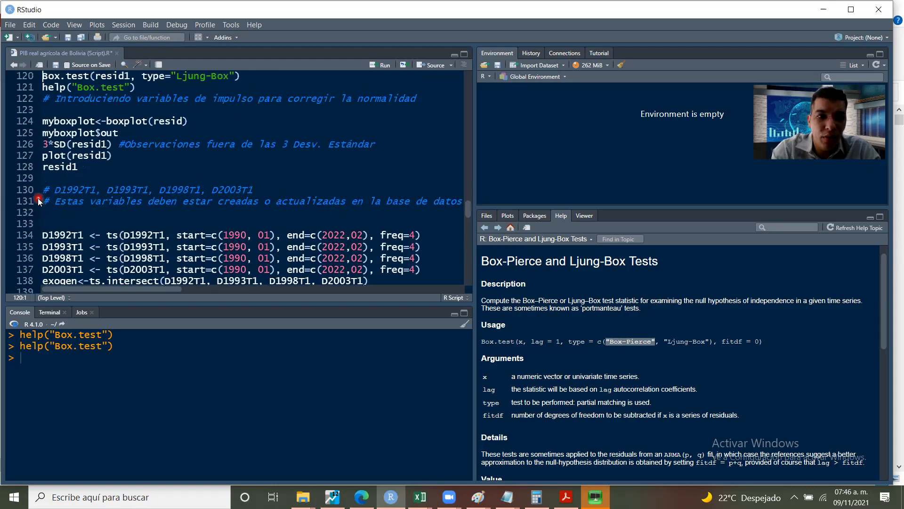
key("Up")
key("Up")
key("Up")
key("Up")
key("Up")
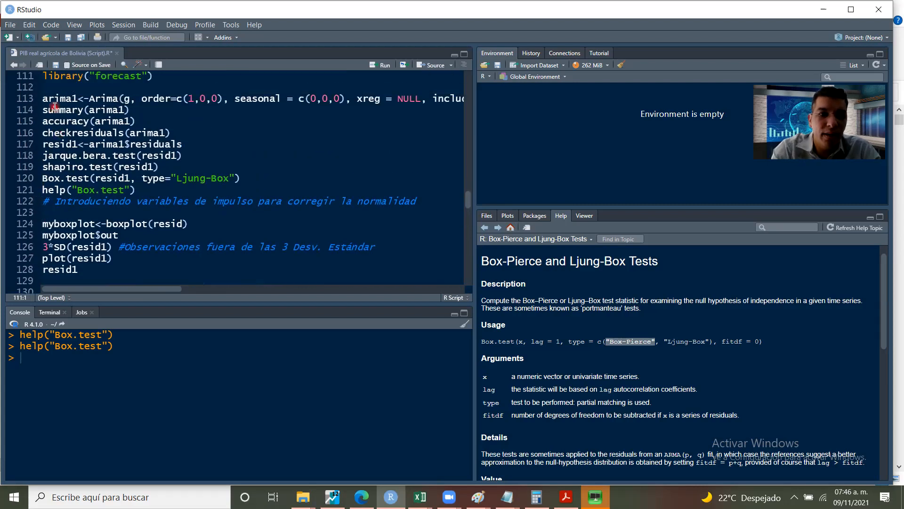
left_click_drag(42, 123, 84, 123)
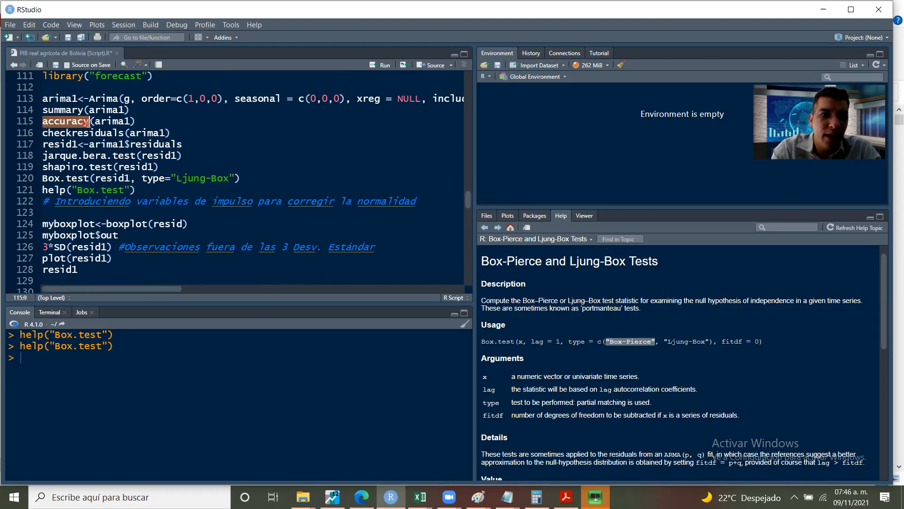
mouse_move(89, 124)
left_mouse_down()
mouse_move(103, 124)
mouse_move(94, 124)
left_mouse_up()
left_click(129, 123)
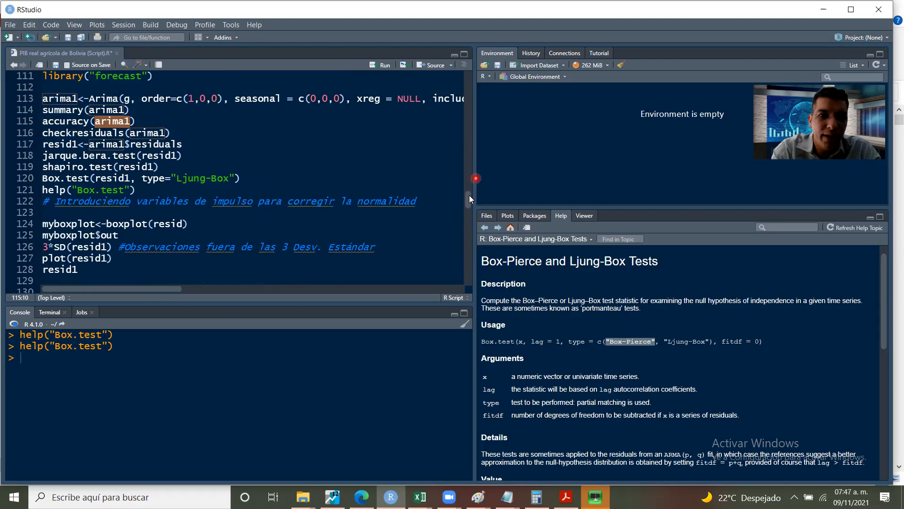
Review the forecast section of the script, from the arima2 forecast calls with exogen2 to the fan chart and autoplot code.
left_click_drag(469, 196, 468, 246)
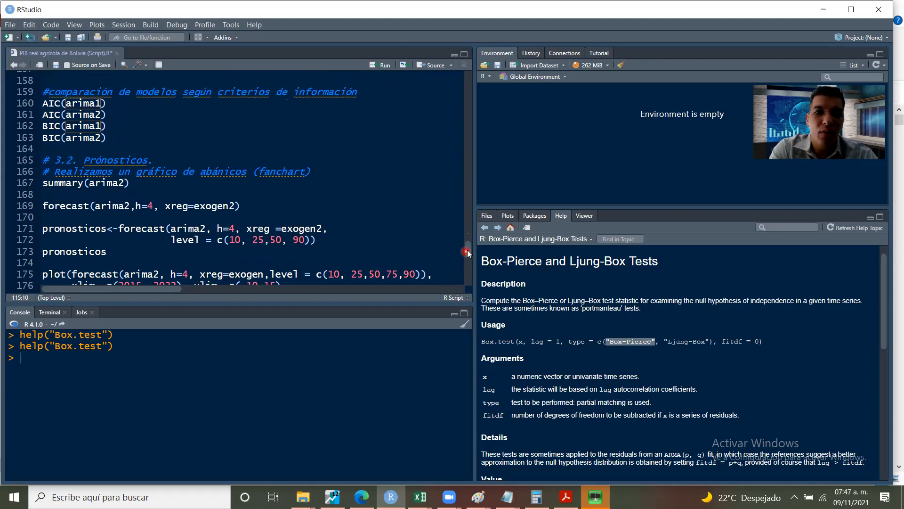
left_click_drag(468, 250, 468, 256)
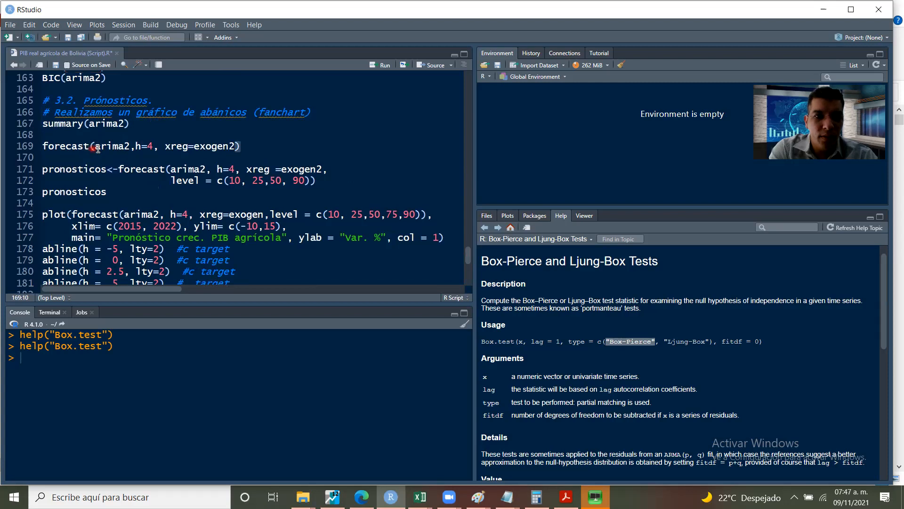
left_click_drag(98, 148, 132, 146)
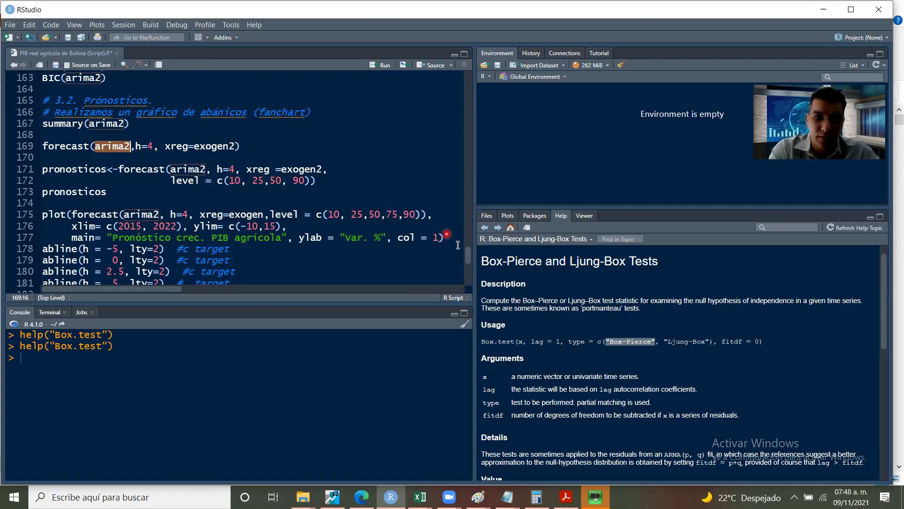
scroll(467, 261, "down", 2)
mouse_move(467, 261)
left_mouse_down()
mouse_move(467, 271)
mouse_move(467, 263)
left_mouse_up()
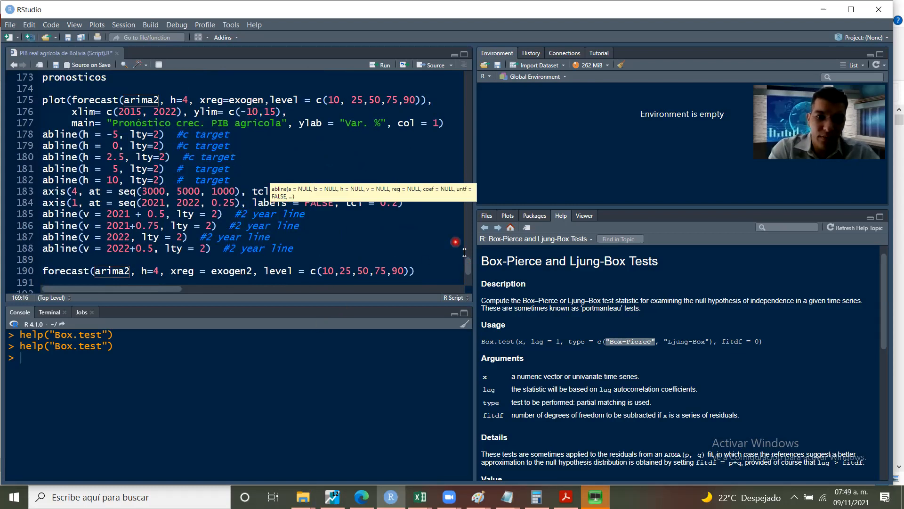
left_click_drag(468, 266, 468, 277)
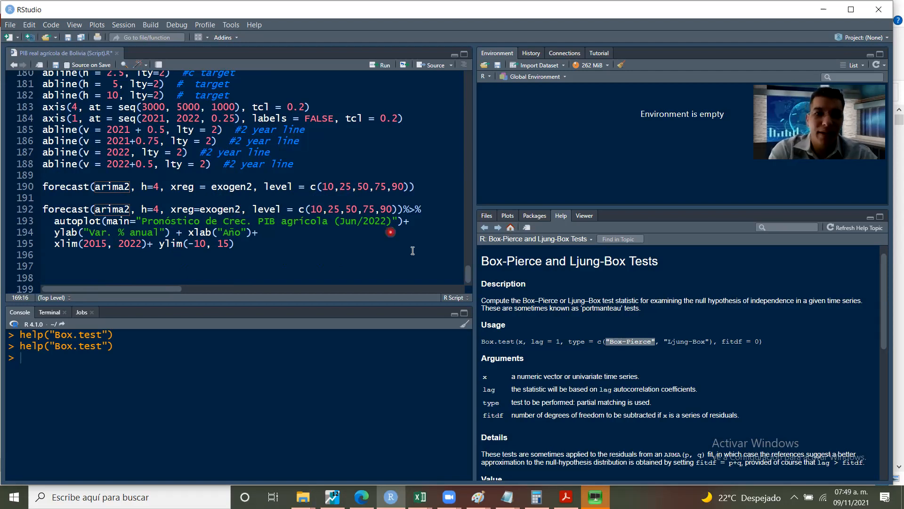
Try to run the pibagri time series definition on line 20 of the script.
left_click_drag(466, 274, 462, 97)
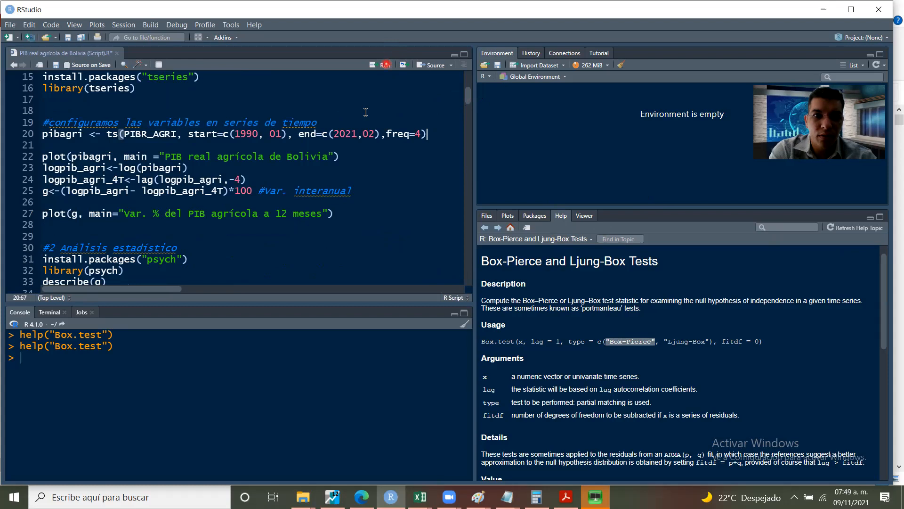
left_click(385, 65)
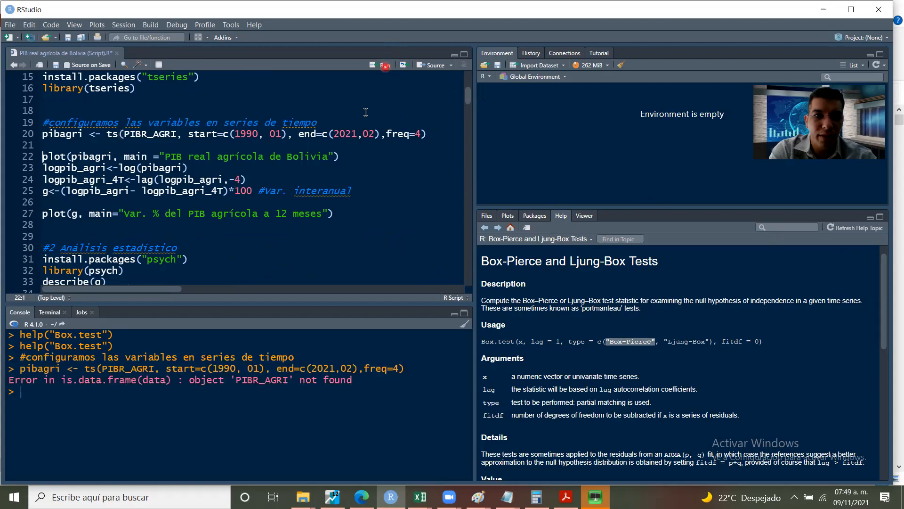
Return to the library(readxl) line in the data import section of the script and clear the console.
left_click_drag(469, 95, 468, 75)
left_click(214, 171)
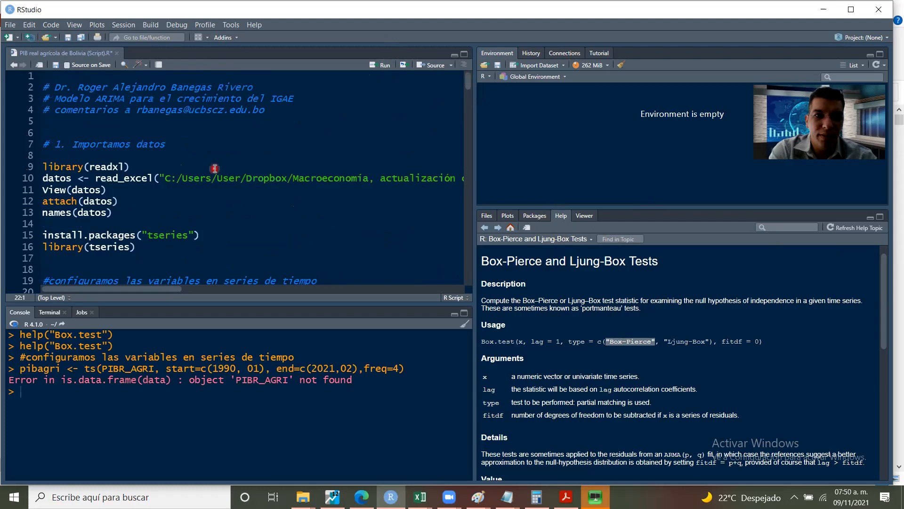
left_click(465, 325)
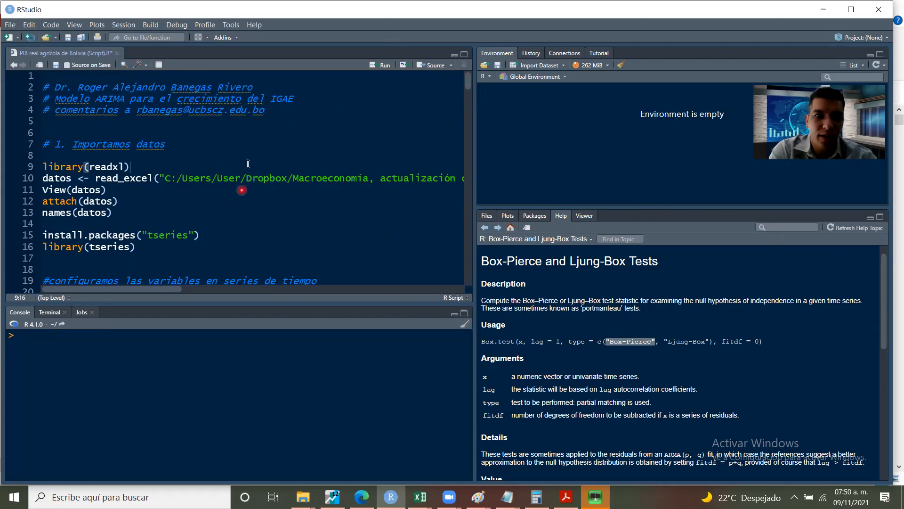
Start an Excel data import and load the PIB real agrícola Bolivia workbook from the PIB Agrícola folder.
left_click(564, 67)
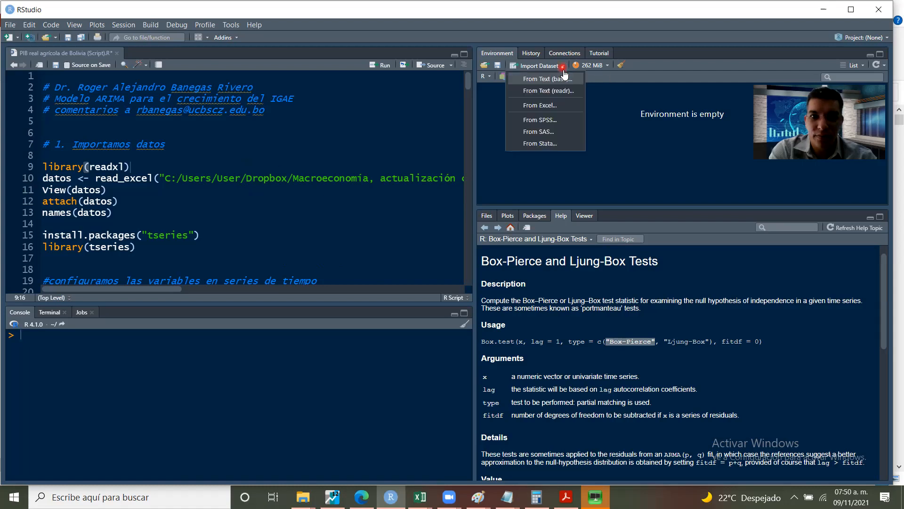
left_click(559, 106)
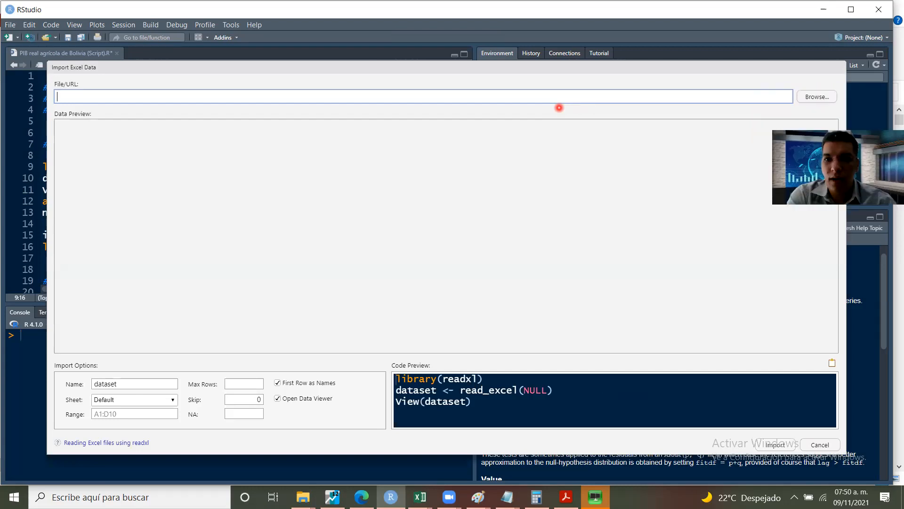
left_click(817, 97)
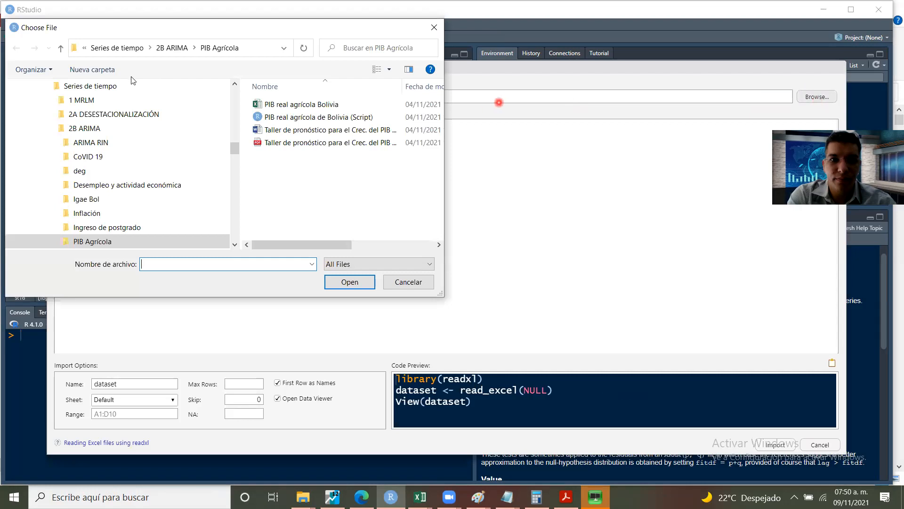
double_click(262, 104)
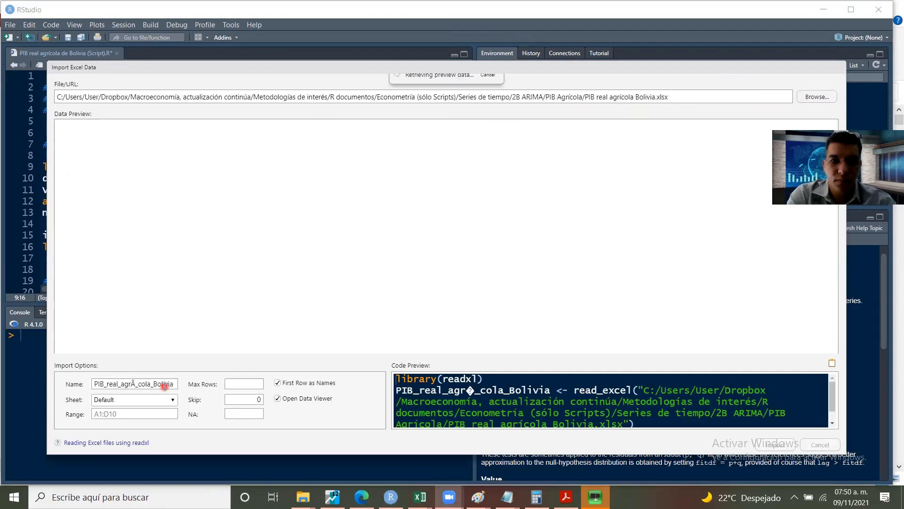
Name the dataset being imported datos.
left_click(94, 385)
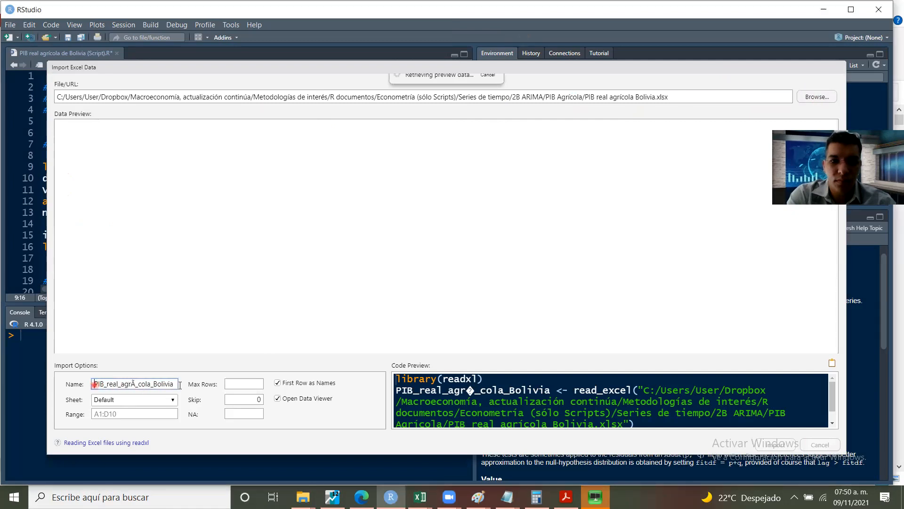
left_click_drag(180, 385, 201, 386)
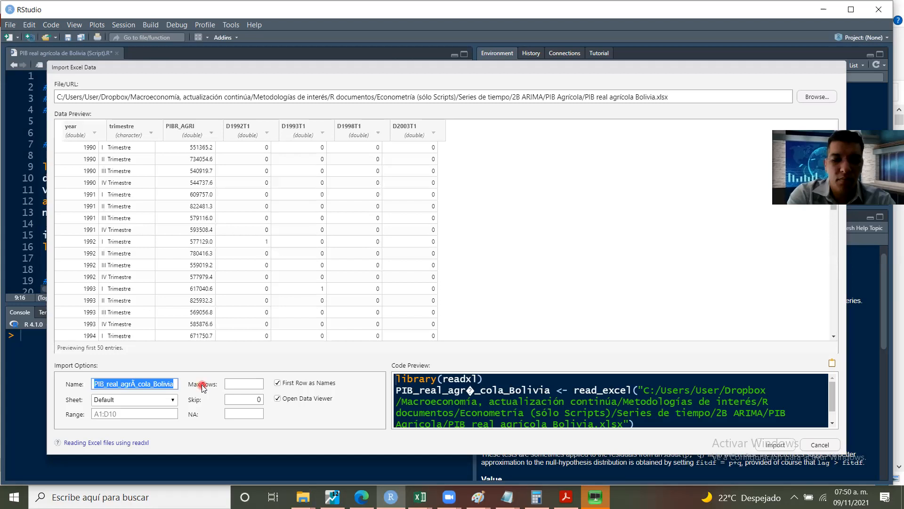
type("datos")
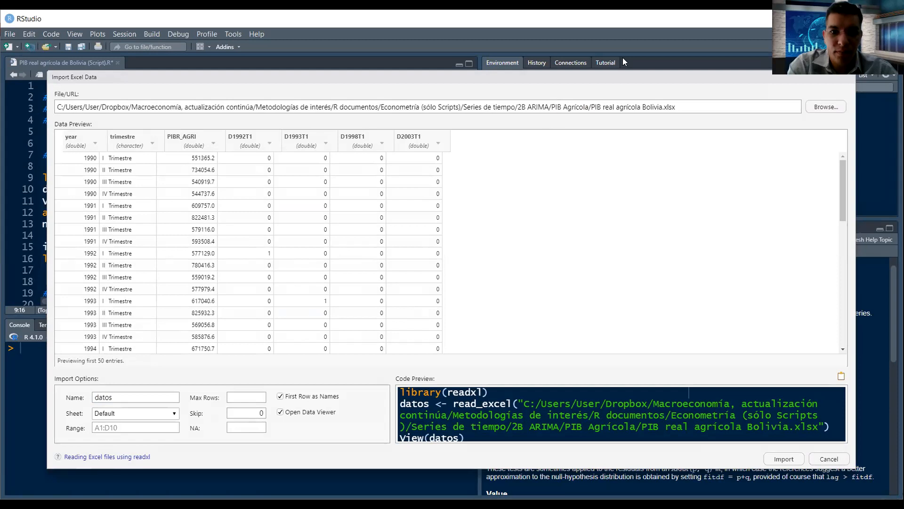
Look over the generated read_excel code and import the workbook into the environment as datos.
left_click(423, 404)
key("ctrl+a")
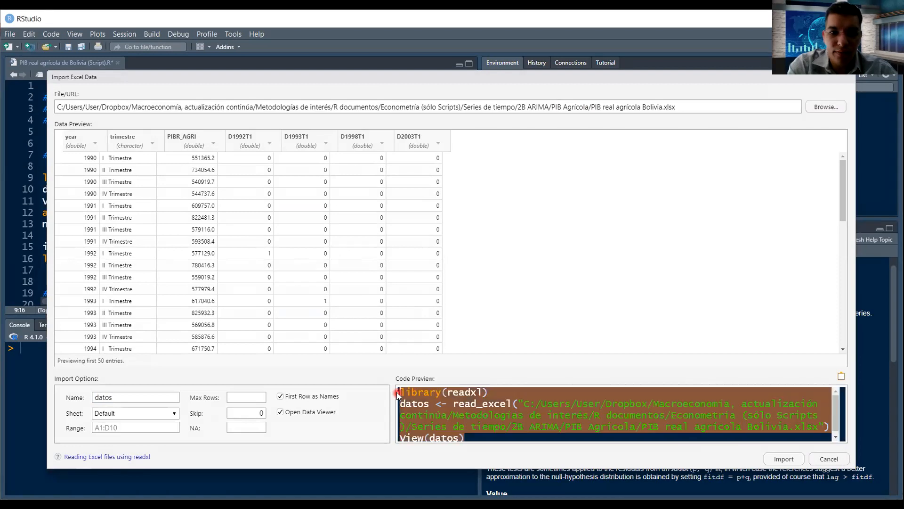
right_click(422, 401)
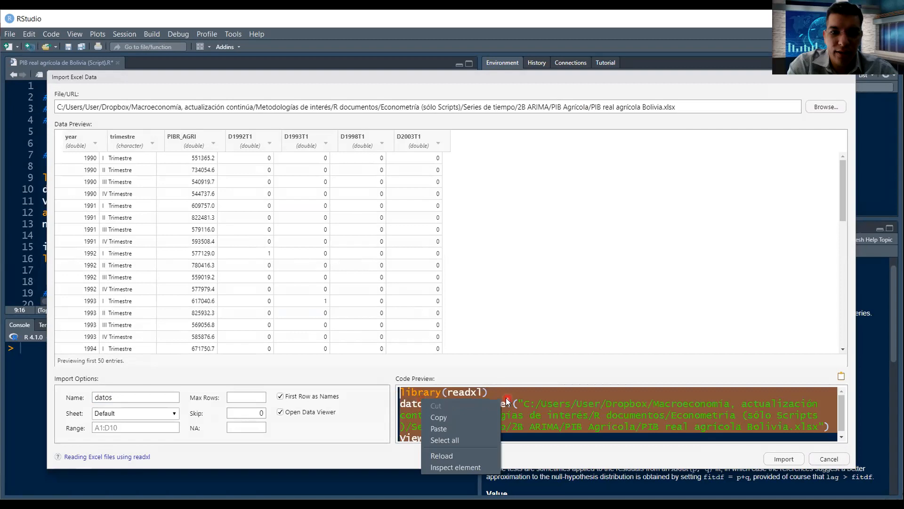
left_click(421, 400)
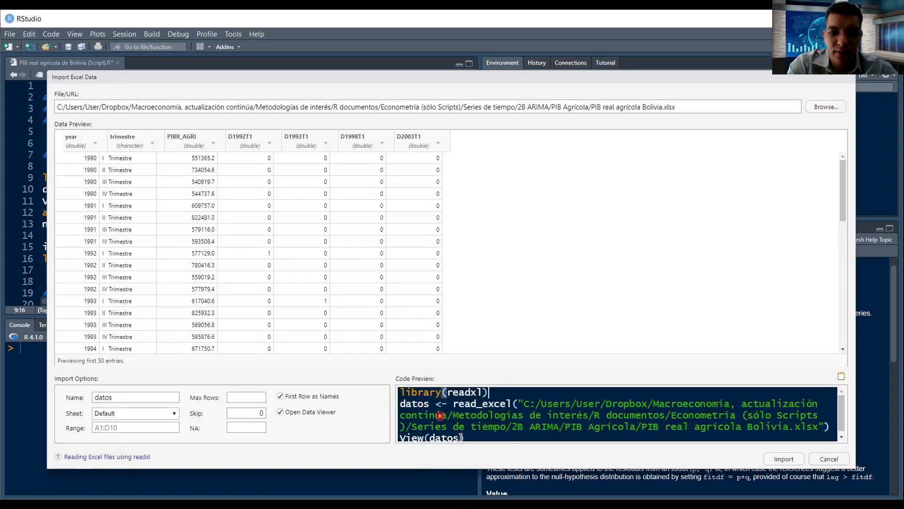
left_click(778, 459)
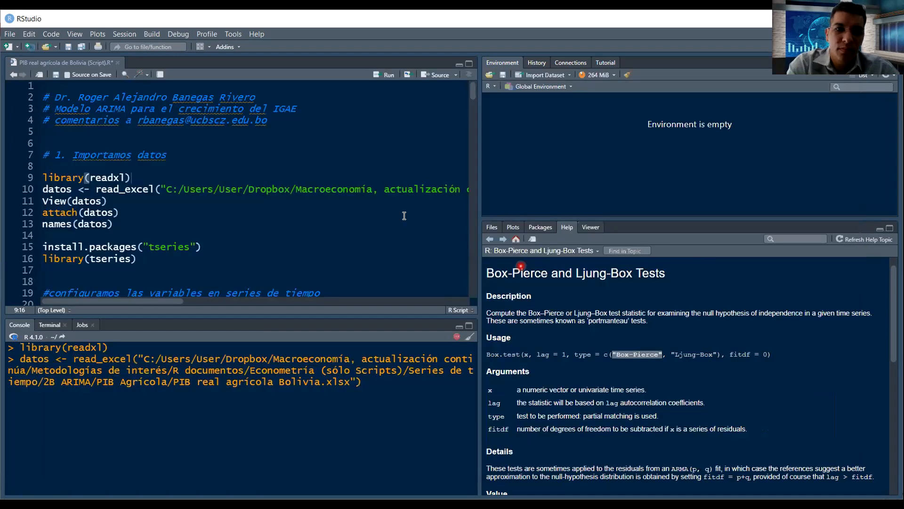
left_click(393, 212)
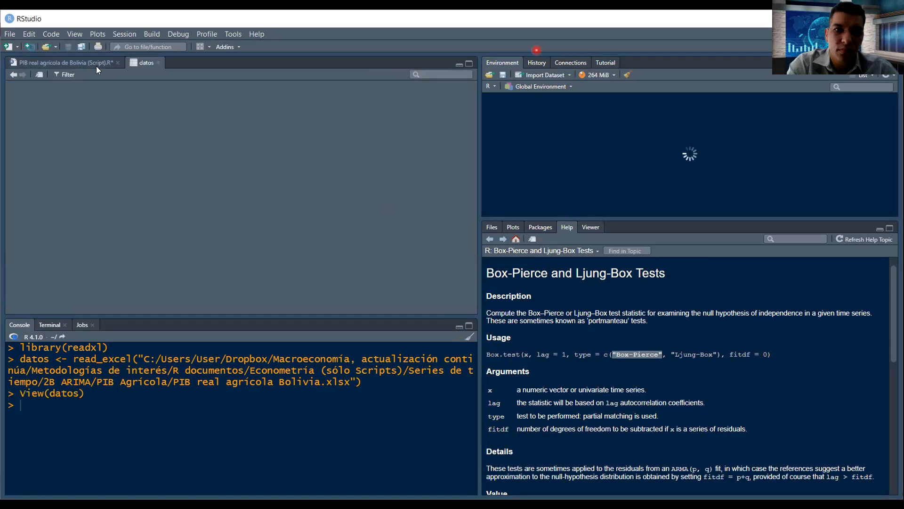
Return to the script and run the attach(datos) and names(datos) lines on the imported data.
left_click(96, 66)
left_click(126, 211)
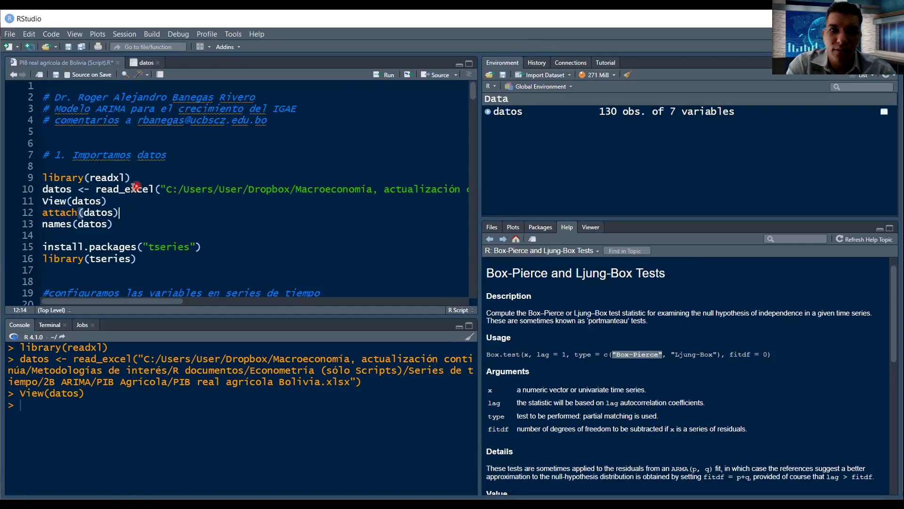
left_click_drag(42, 177, 109, 224)
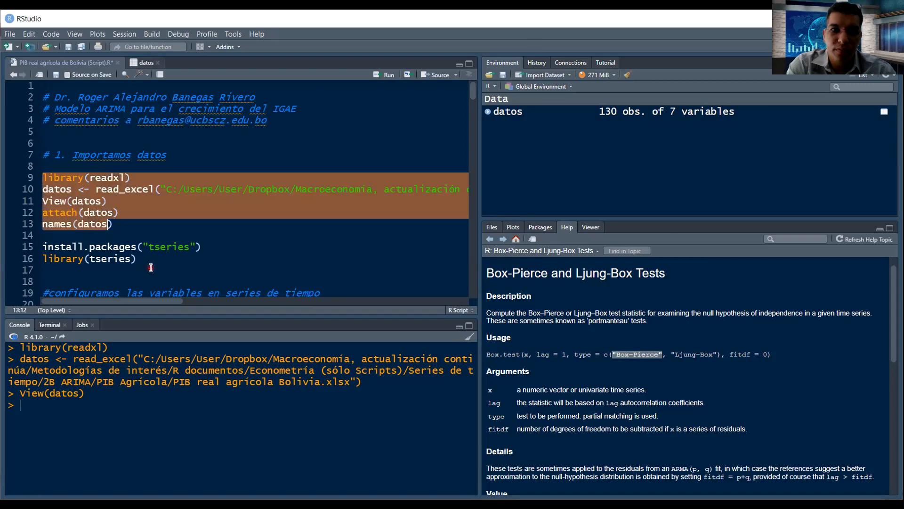
left_click_drag(151, 268, 150, 268)
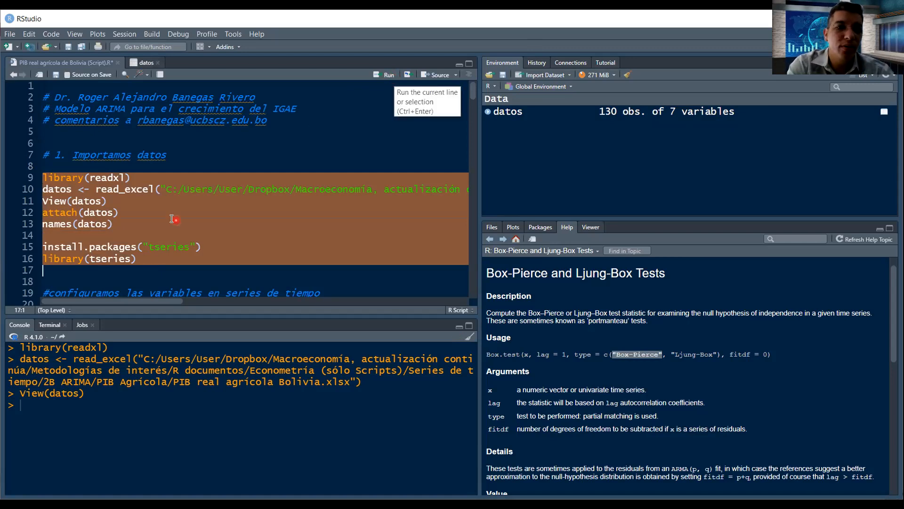
left_click(144, 214)
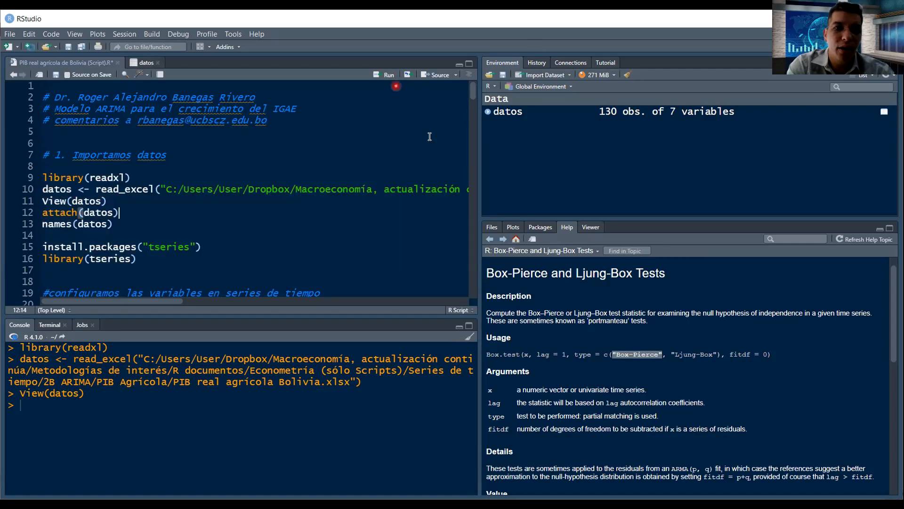
left_click(390, 76)
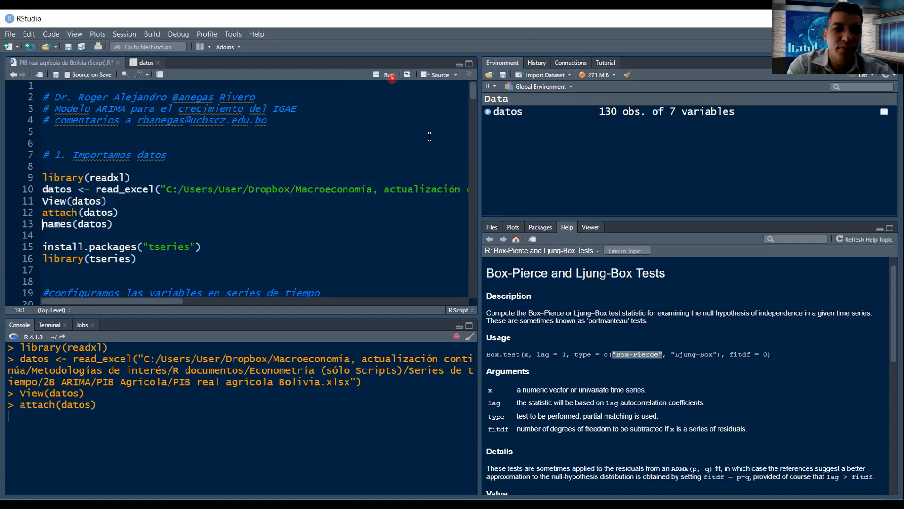
left_click(390, 76)
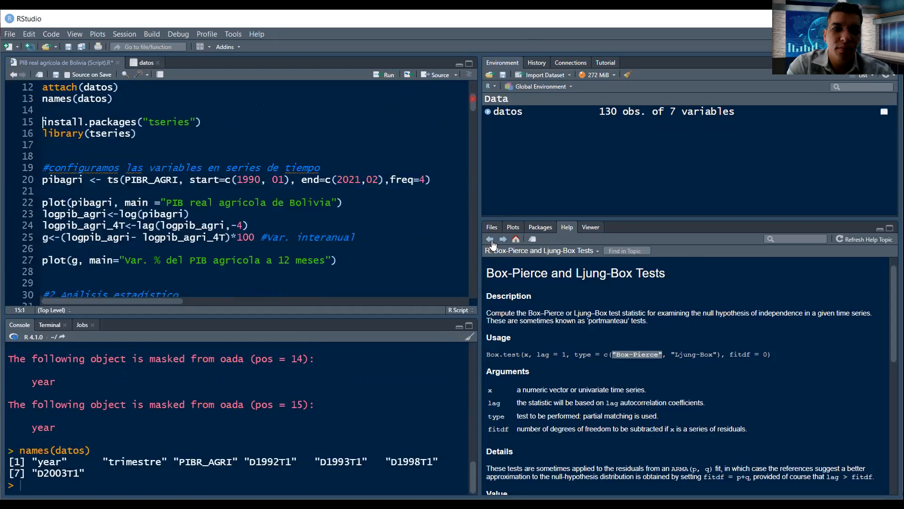
Load the tseries package by running its library line, leaving out the install line.
scroll(473, 99, "up", 1)
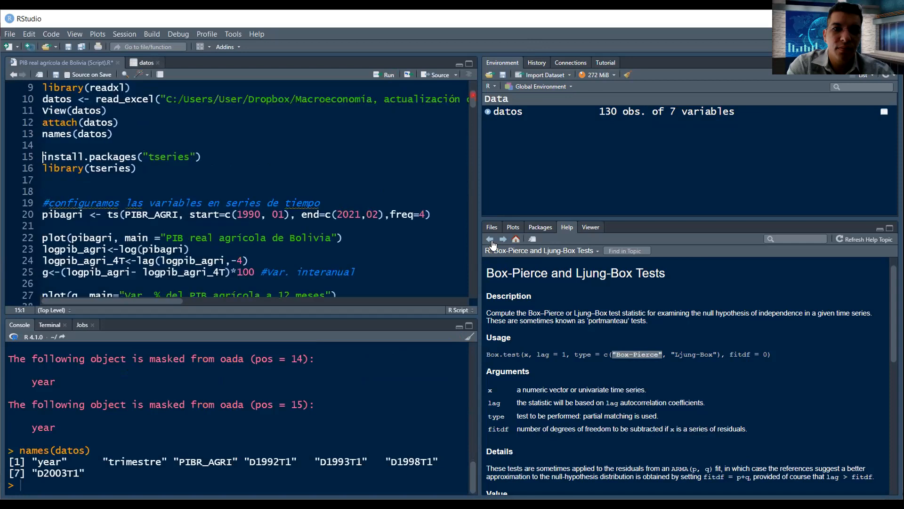
left_click(184, 166)
key("ctrl+Return")
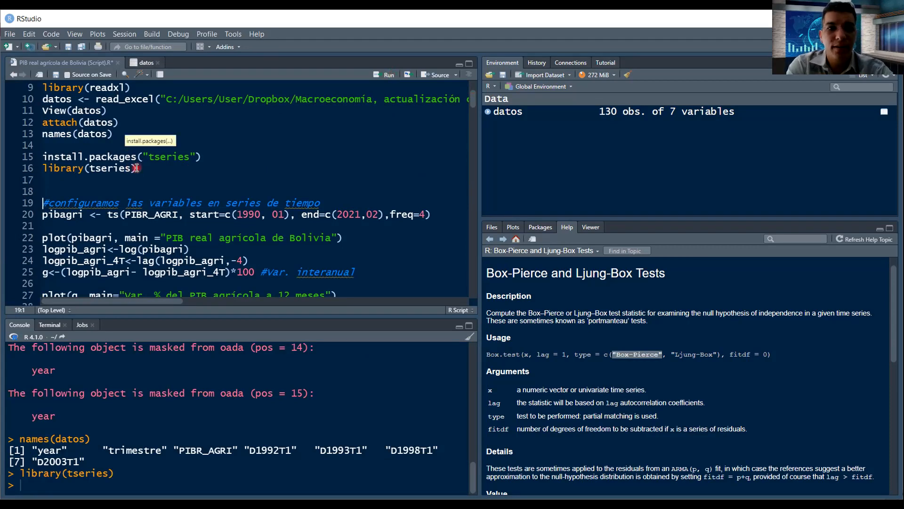
left_click(140, 168)
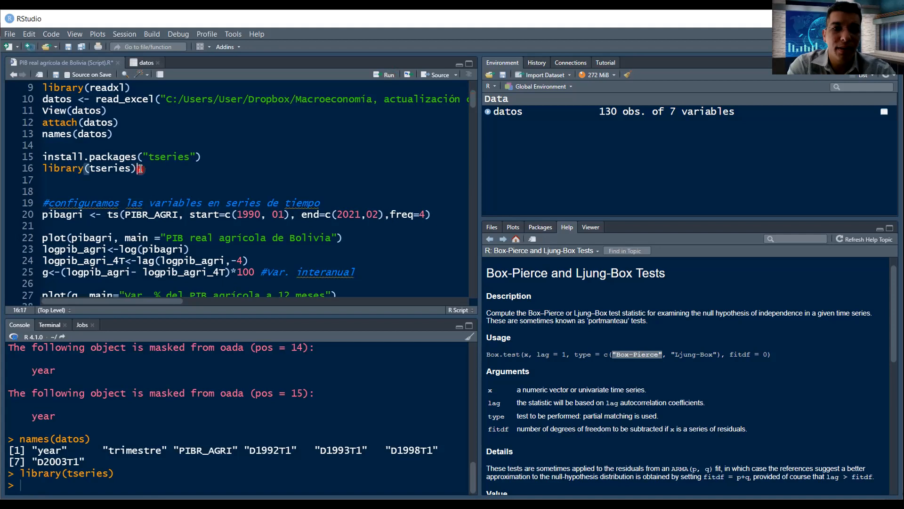
Define pibagri as a quarterly time series of PIBR_AGRI from 1990 to 2021 and plot it.
left_click(171, 216)
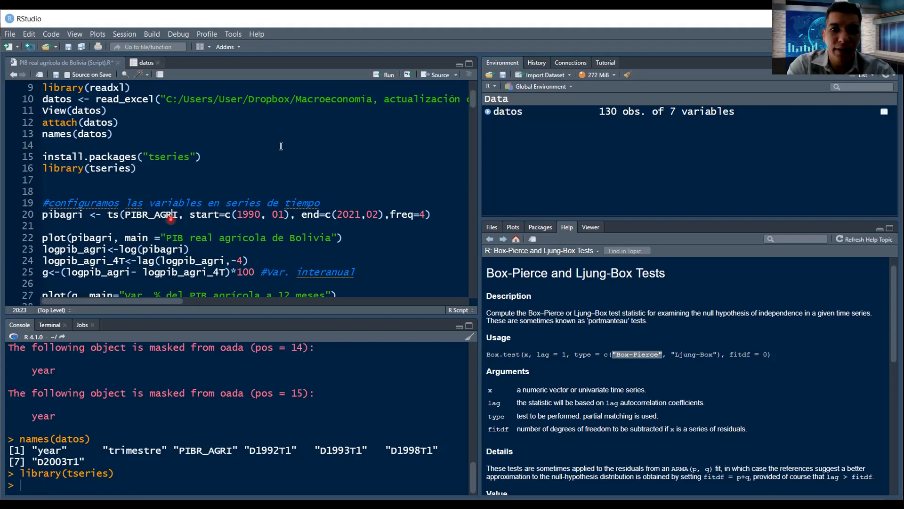
left_click(389, 75)
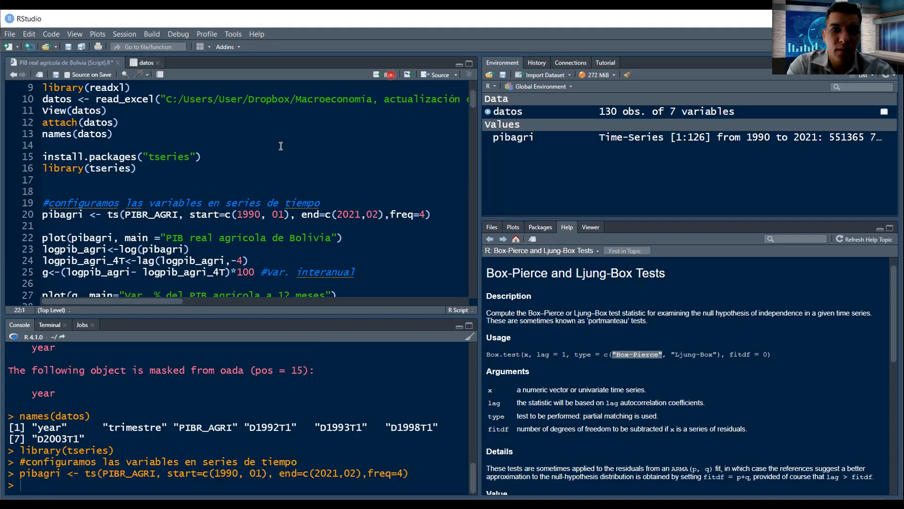
key("ctrl+Return")
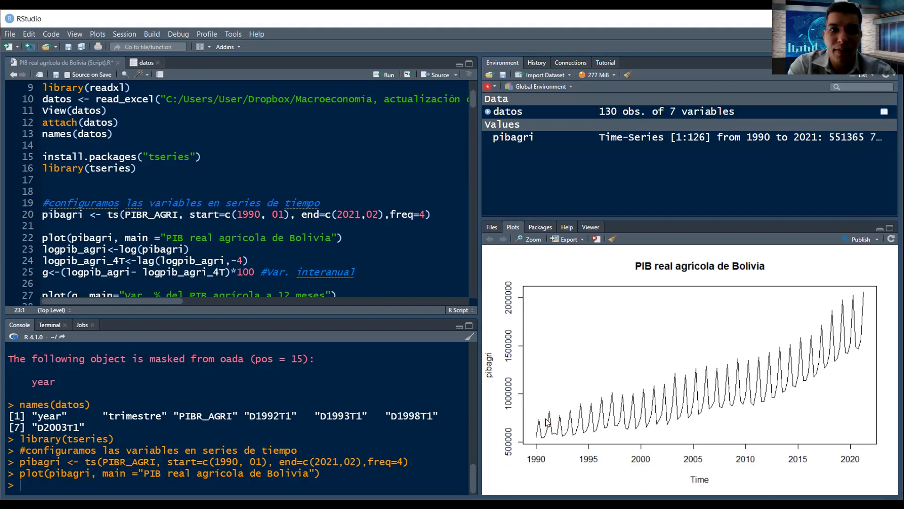
Compute the log, its four-quarter lag and the year-on-year growth g from pibagri, and plot g.
left_click(389, 78)
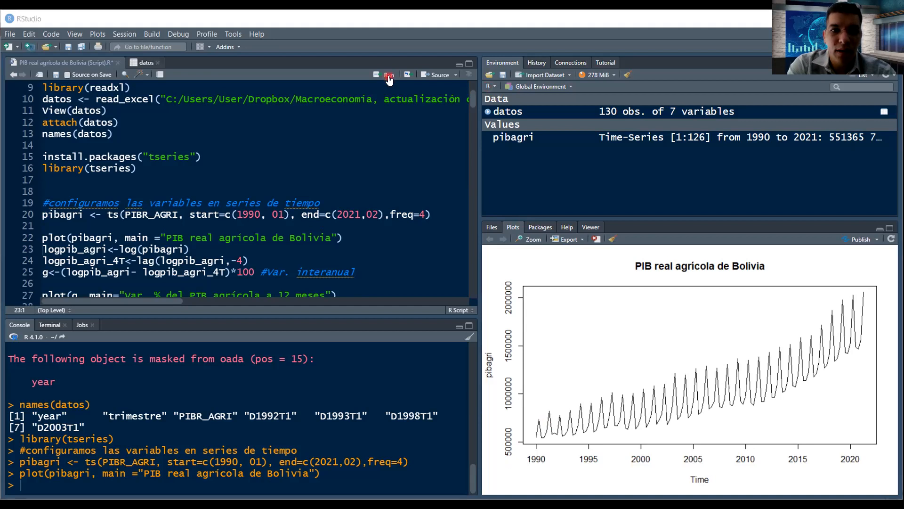
left_click(389, 78)
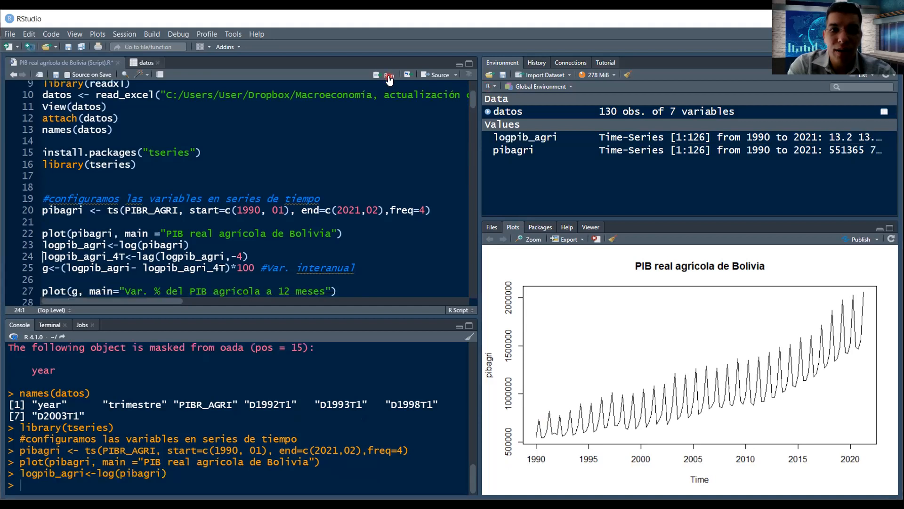
left_click(389, 76)
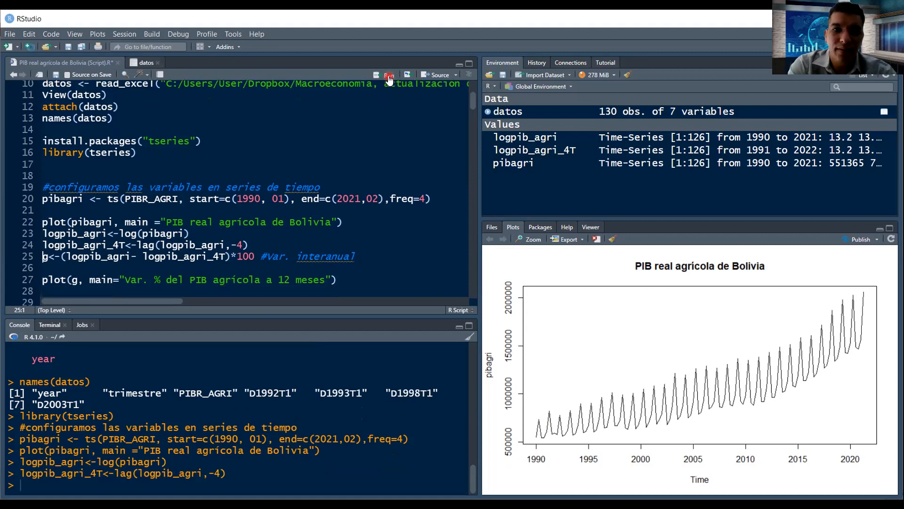
left_click(389, 76)
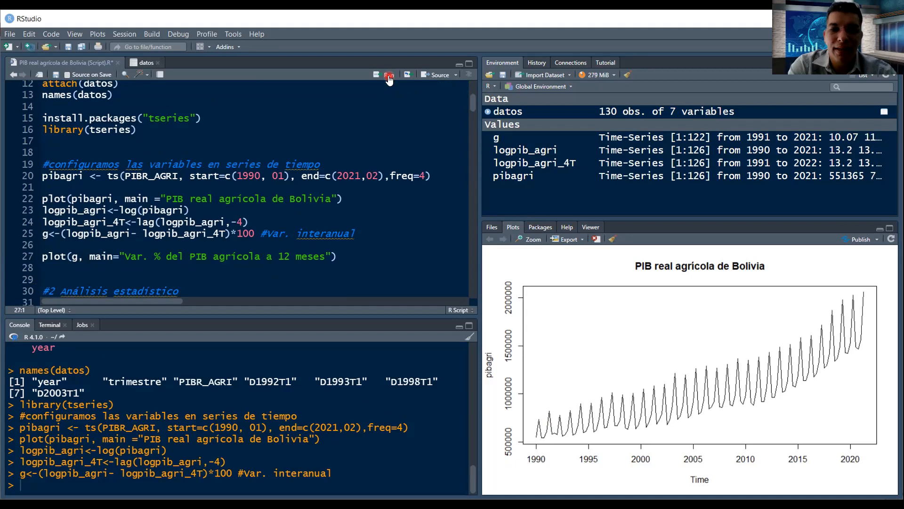
left_click(389, 76)
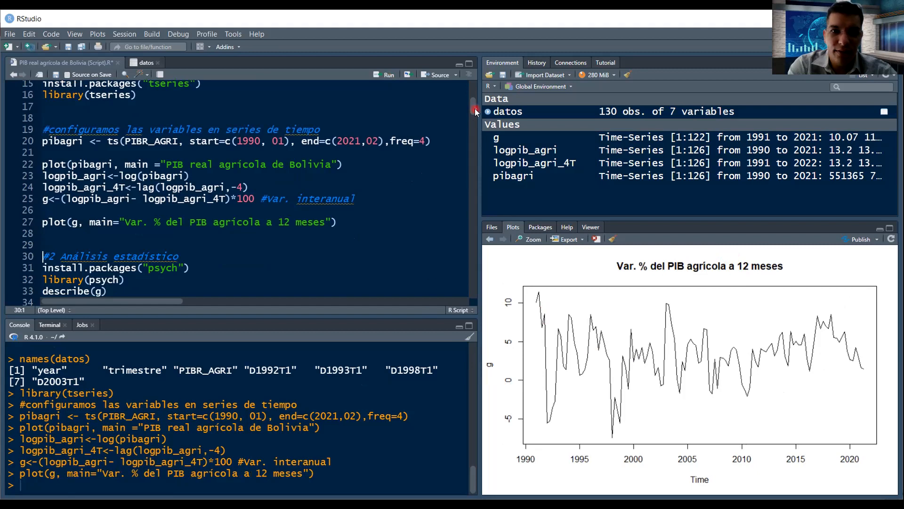
Compute the descriptive statistics of g with the describe(g) line in the statistical analysis section.
scroll(474, 117, "down", 3)
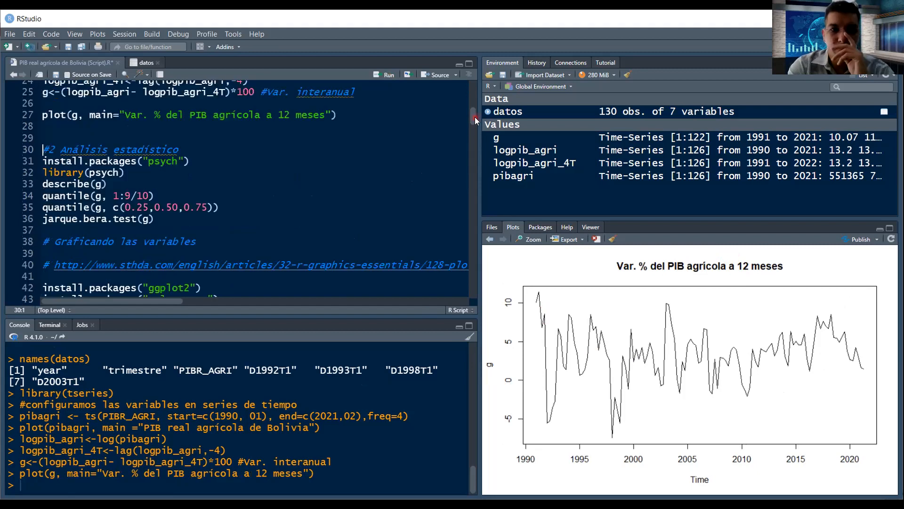
left_click(118, 185)
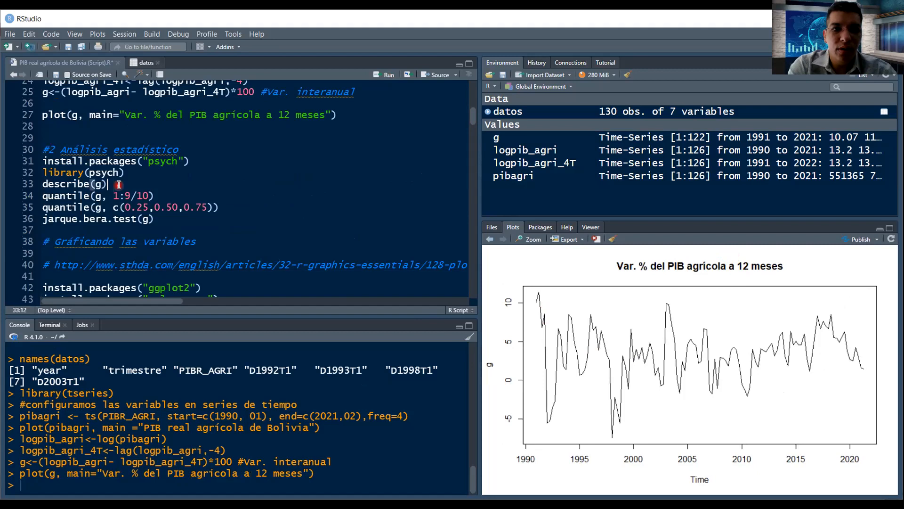
left_click(156, 173)
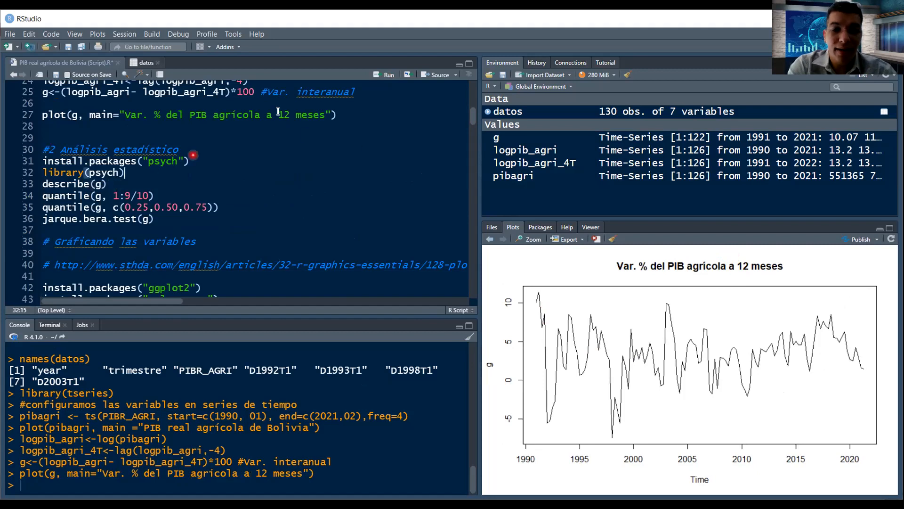
left_click(393, 80)
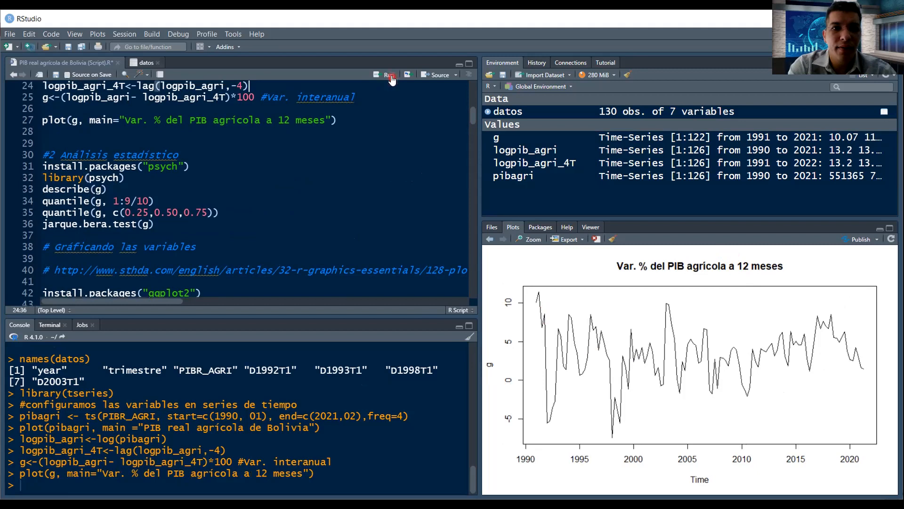
left_click(389, 76)
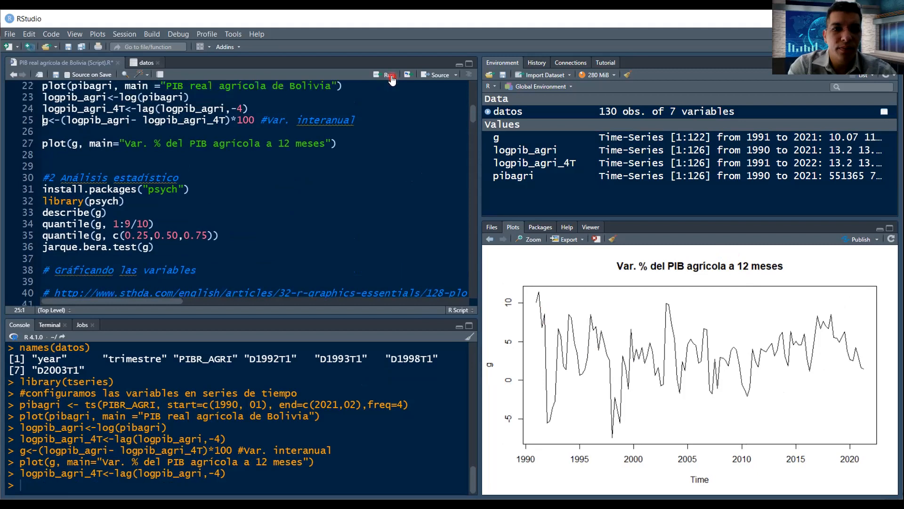
left_click(151, 221)
left_click(144, 215)
left_click(389, 77)
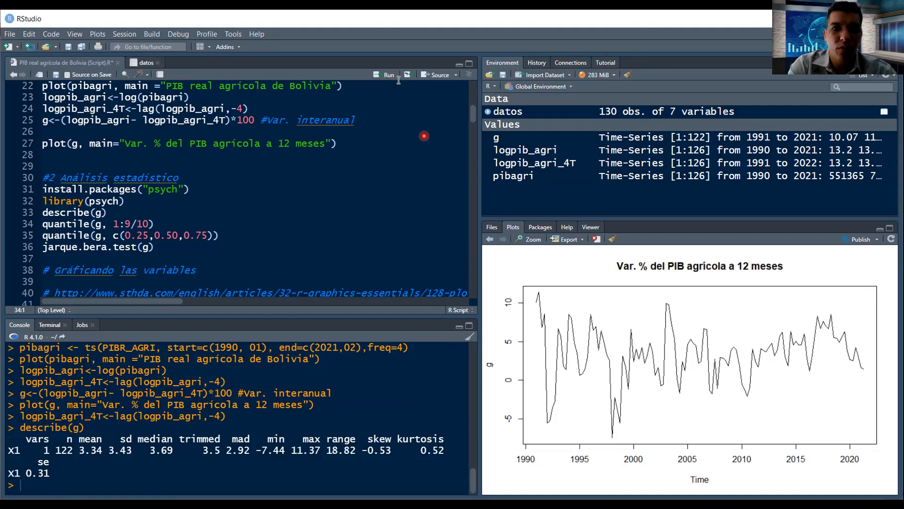
Compute the deciles and the 0.25, 0.50 and 0.75 quantiles of g, and run its Jarque-Bera test.
left_click(392, 76)
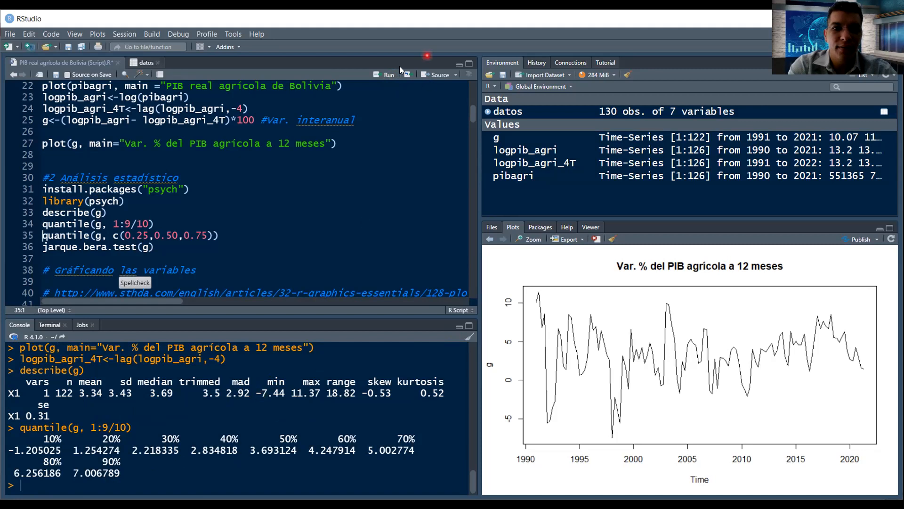
left_click(386, 79)
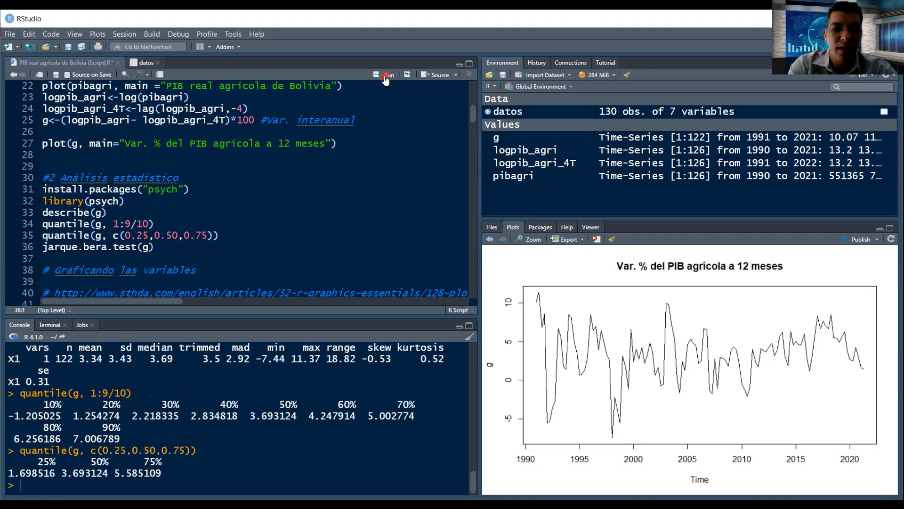
left_click(385, 79)
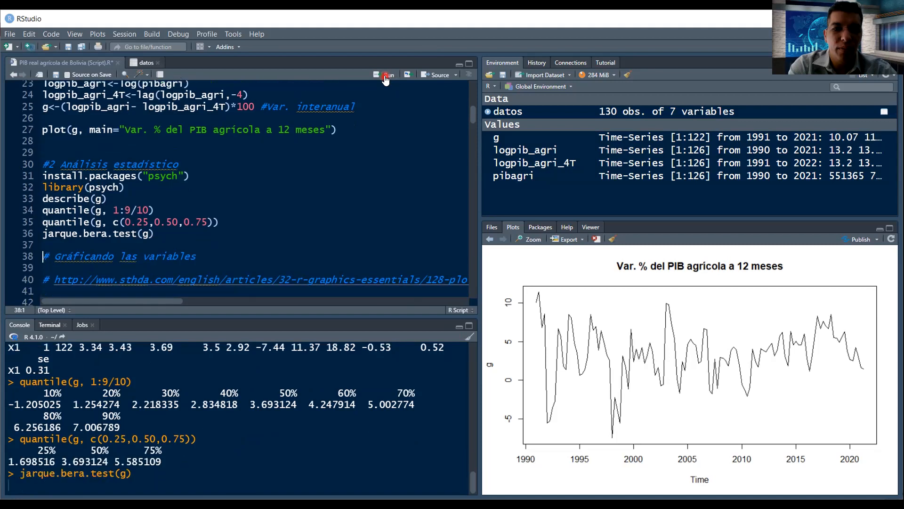
left_click(273, 487)
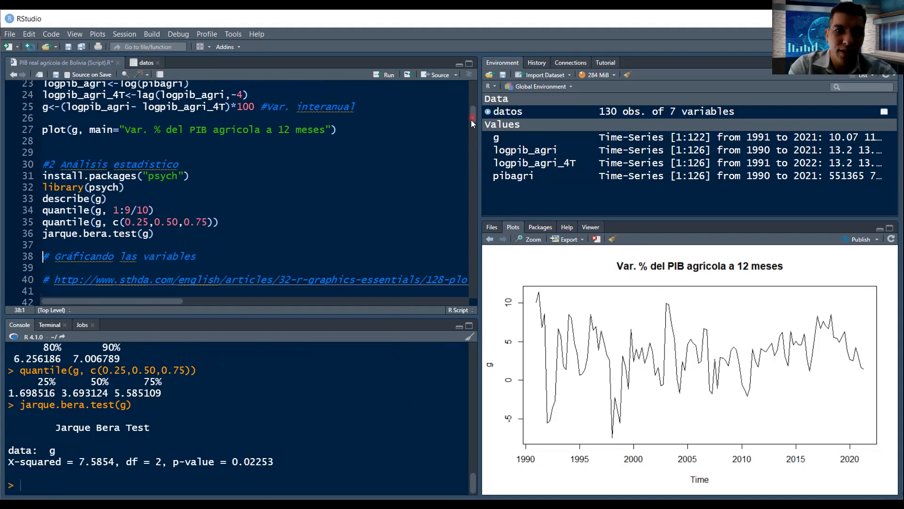
Load the colorspace and ggplot2 packages with their library lines in the graphics section of the script.
scroll(473, 132, "down", 4)
scroll(473, 134, "down", 2)
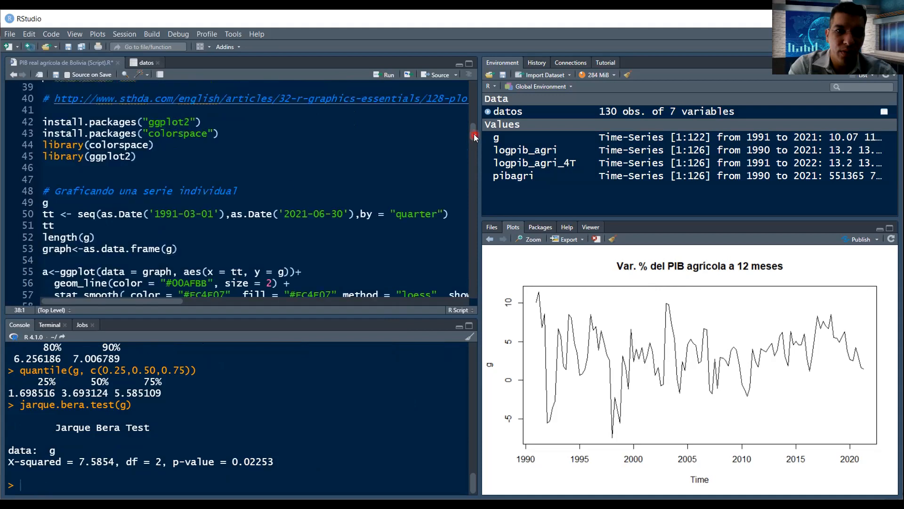
left_click(272, 200)
left_click(394, 78)
left_click(390, 78)
left_click(390, 78)
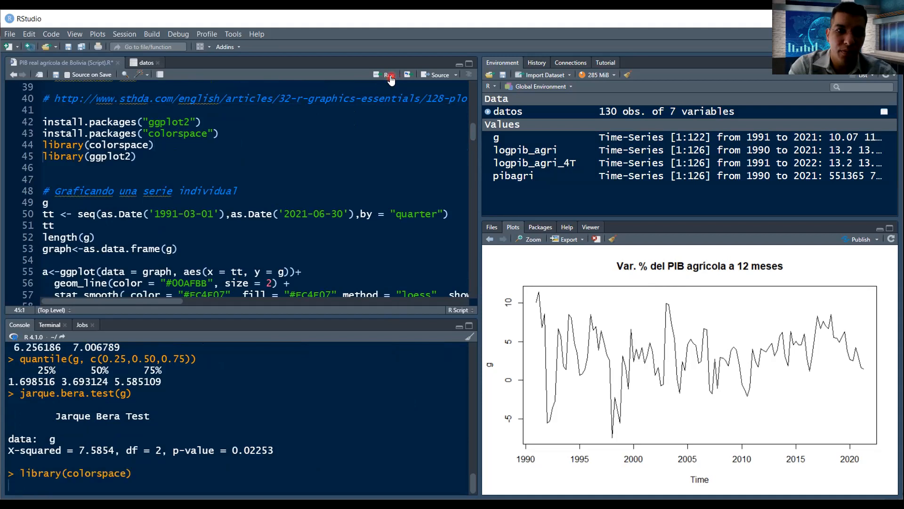
left_click(390, 78)
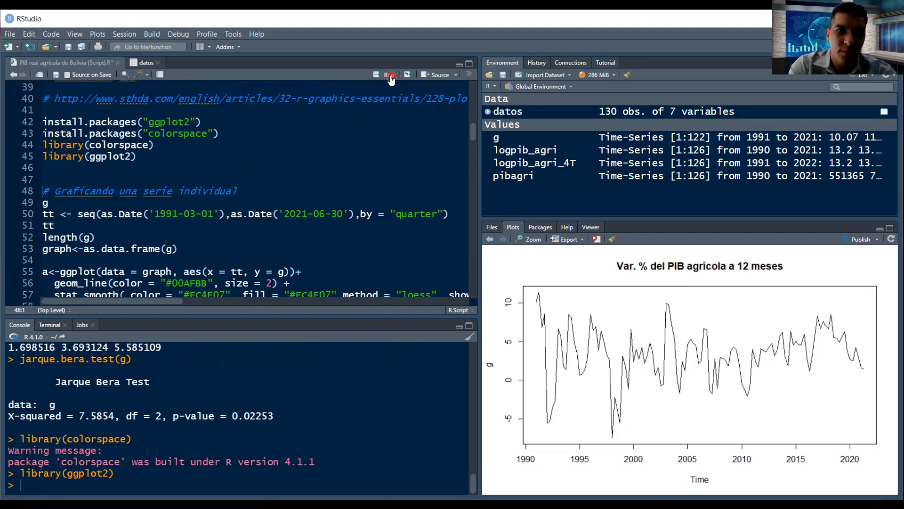
Print g, build and print the quarterly date sequence tt from 1991-03-01 to 2021-06-30, check g's length, and convert g into the data frame graph.
left_click(390, 78)
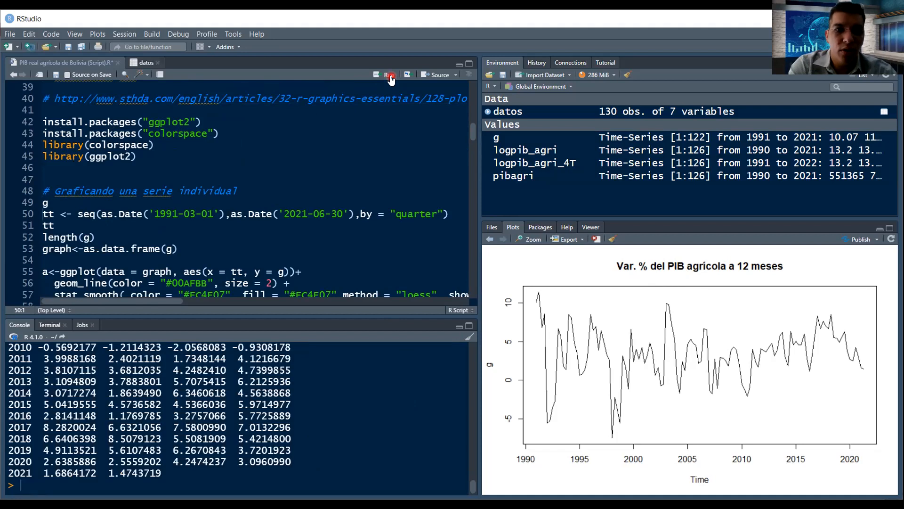
left_click(390, 78)
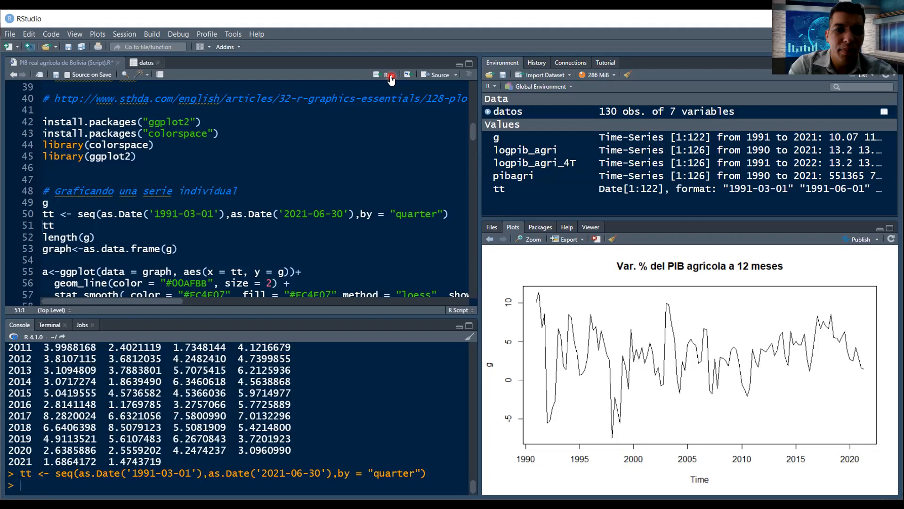
left_click(390, 78)
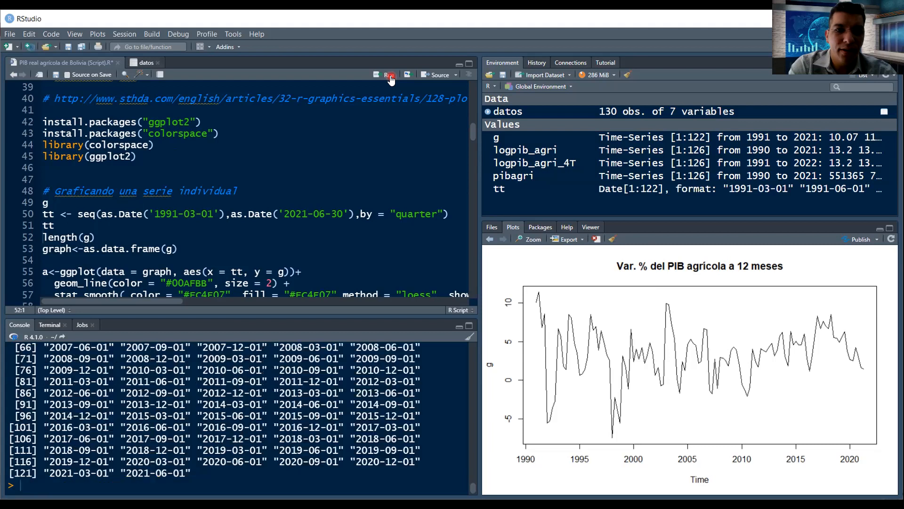
left_click(390, 78)
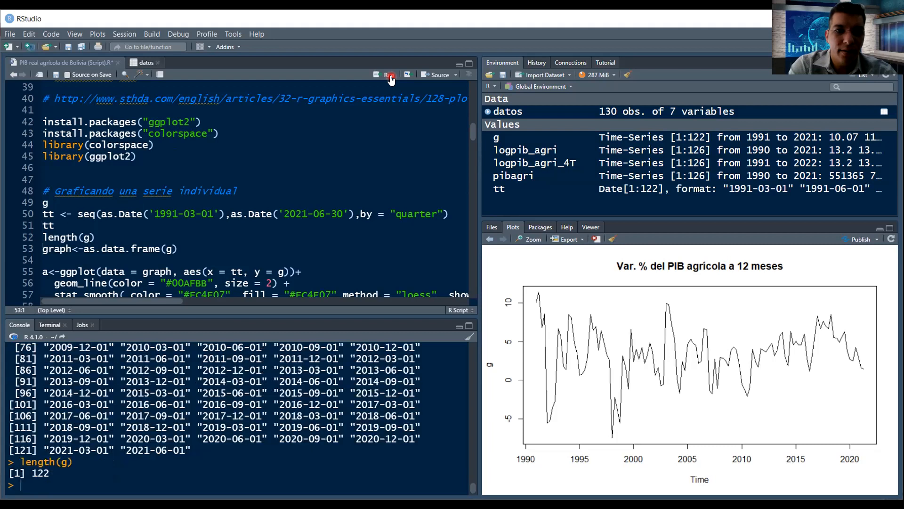
left_click(390, 79)
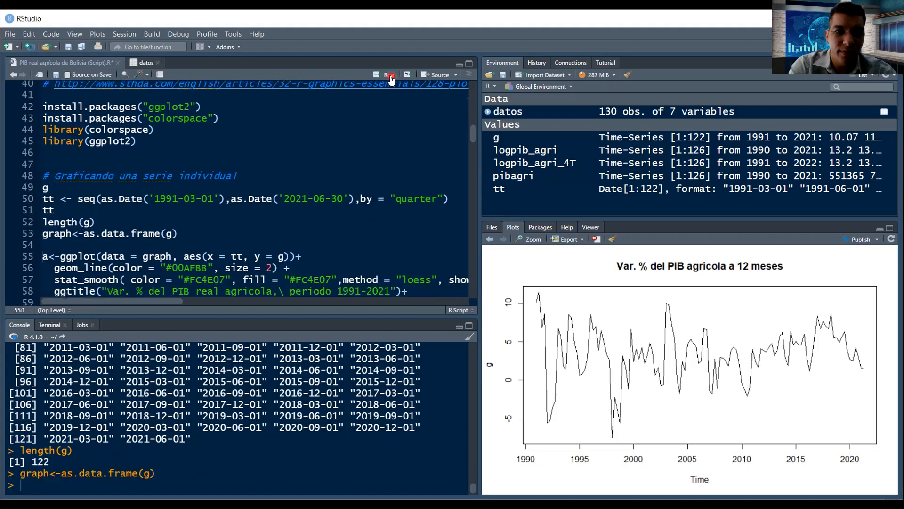
Build and display the ggplot chart a of g over tt with its line, loess smooth, title and axis labels.
left_click(390, 78)
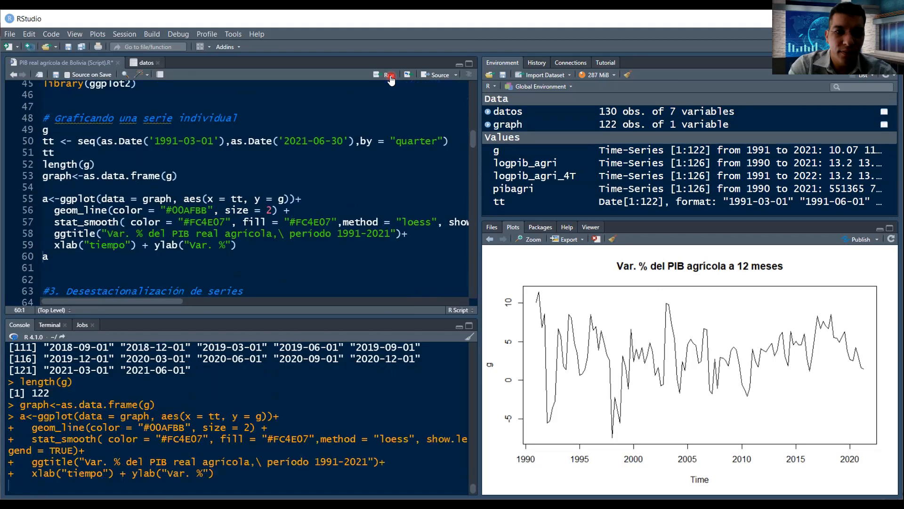
left_click(390, 78)
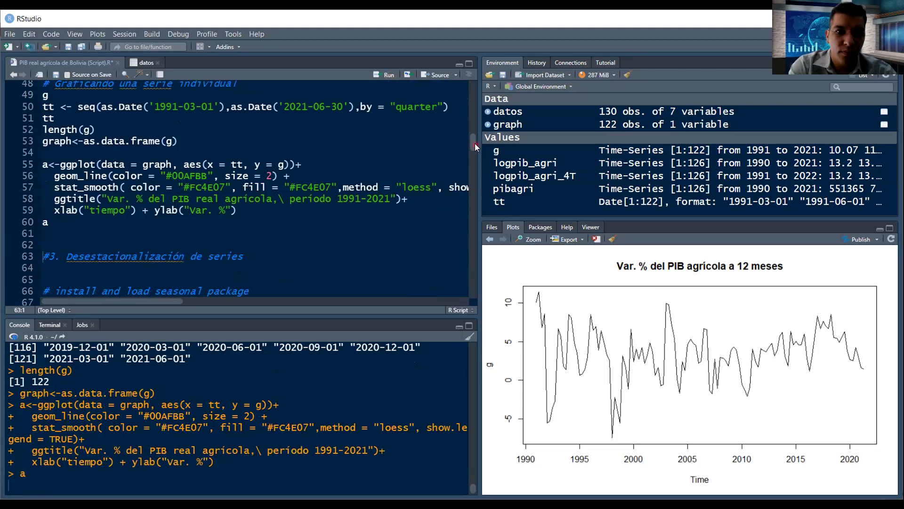
scroll(474, 140, "up", 2)
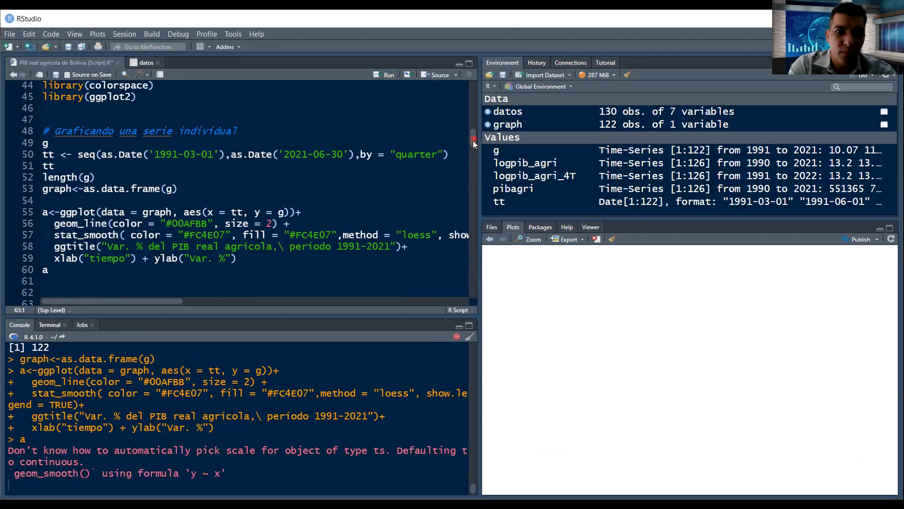
left_click_drag(472, 142, 473, 148)
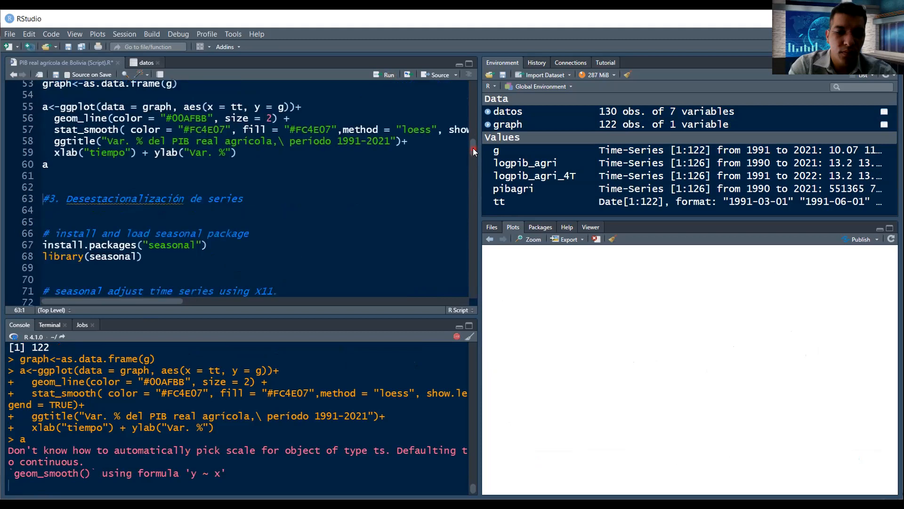
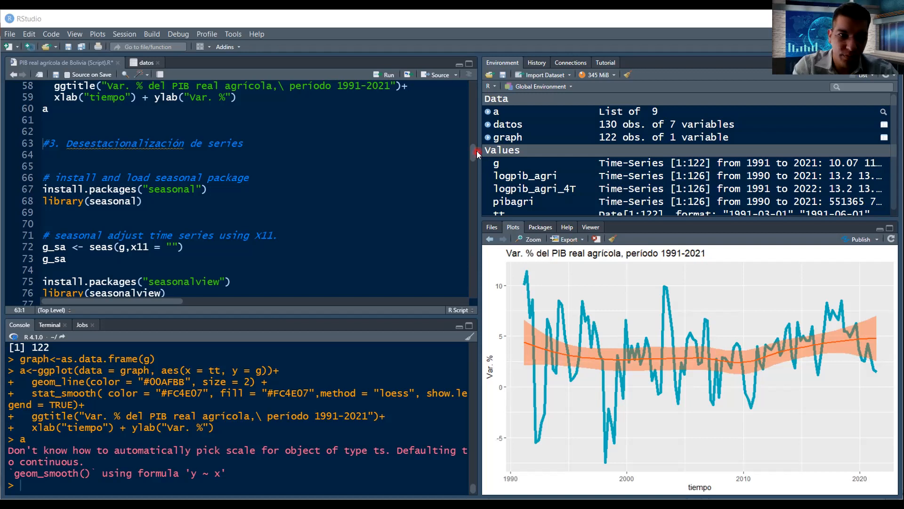
Load the seasonal package with its library line in the Desestacionalización de series section of the script.
scroll(411, 153, "down", 2)
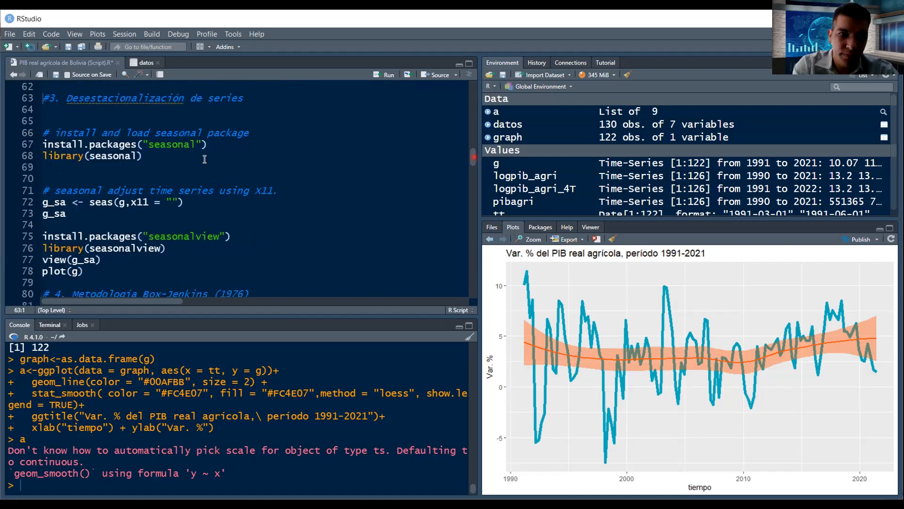
left_click(193, 154)
left_click(389, 75)
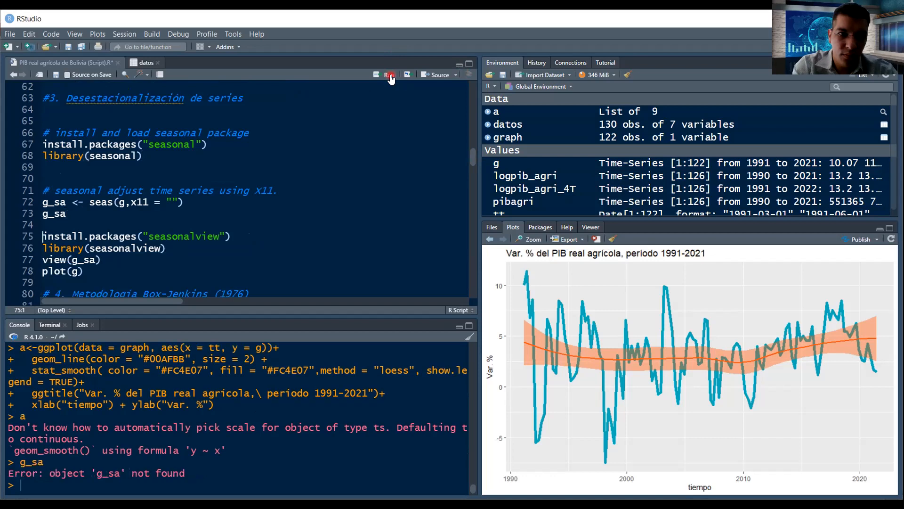
left_click(191, 156)
left_click(400, 69)
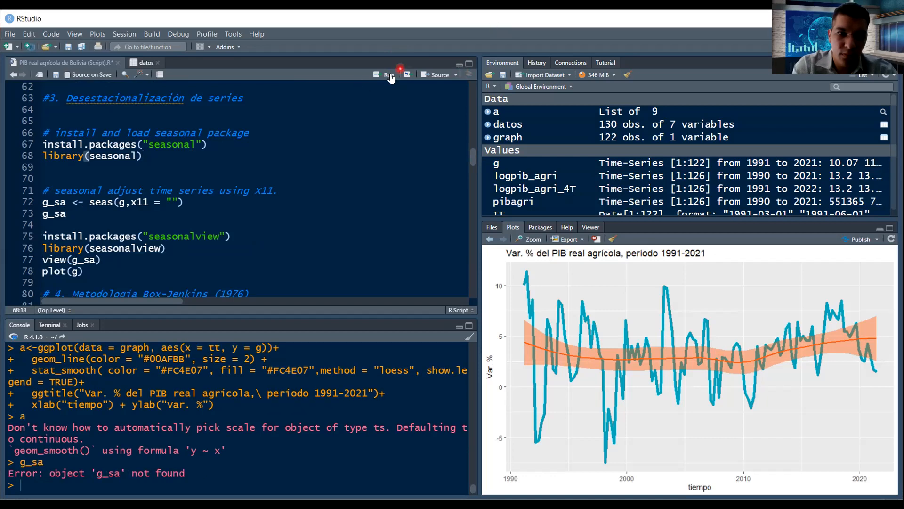
left_click(390, 76)
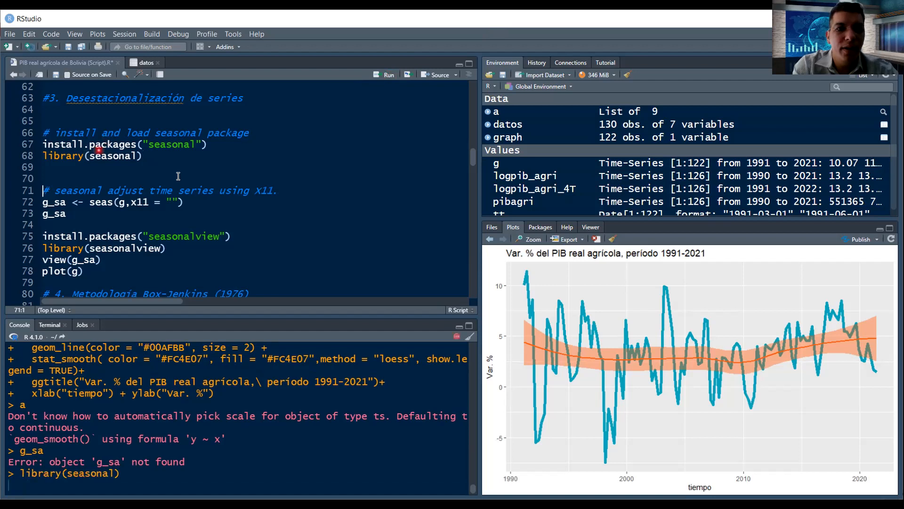
Seasonally adjust g with the X11 method using seas, store the result as g_sa and print it.
left_click(71, 203)
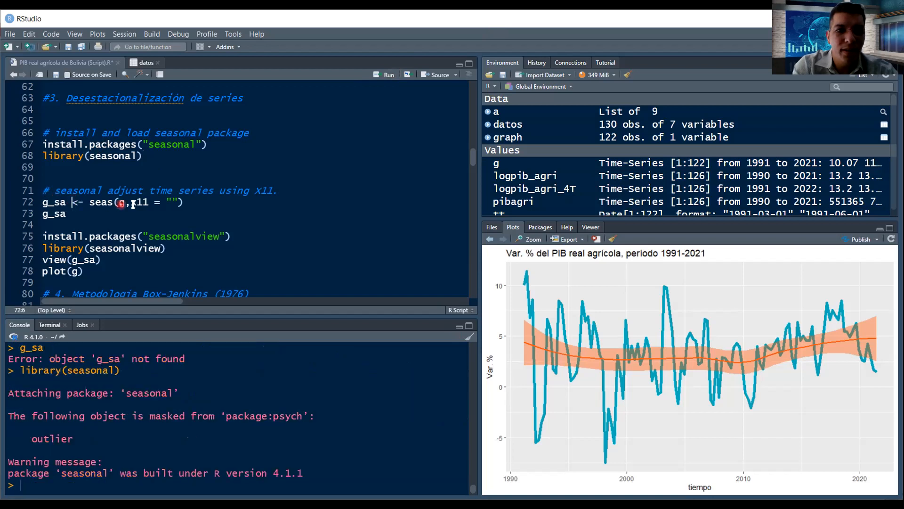
left_click_drag(118, 202, 144, 203)
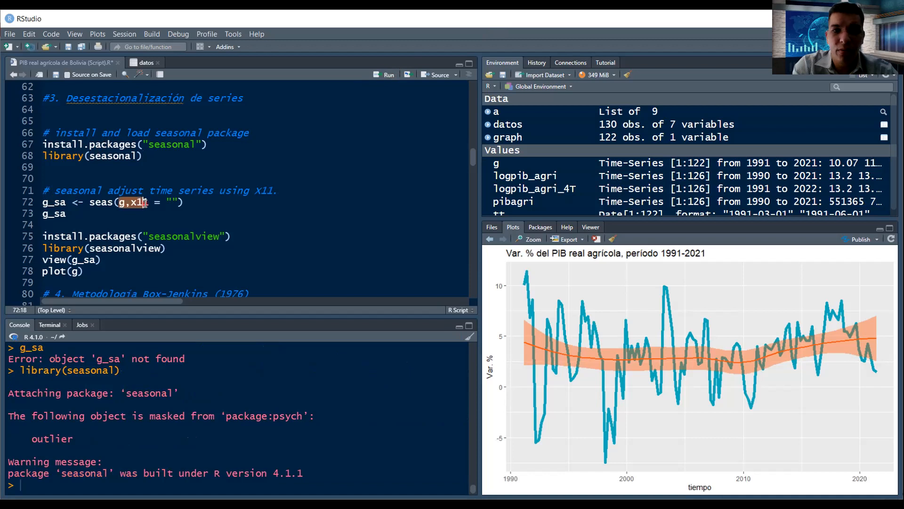
left_click(143, 203)
left_click_drag(148, 202, 135, 203)
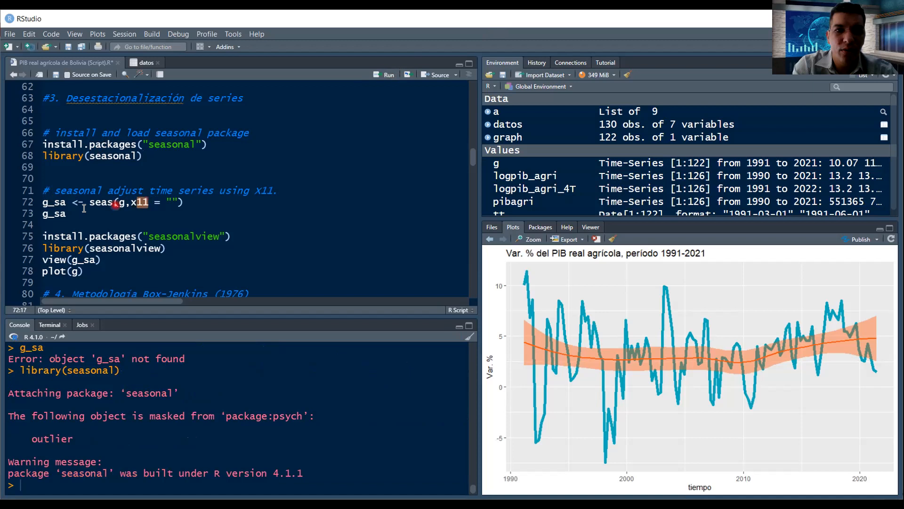
left_click(67, 202)
left_click(391, 74)
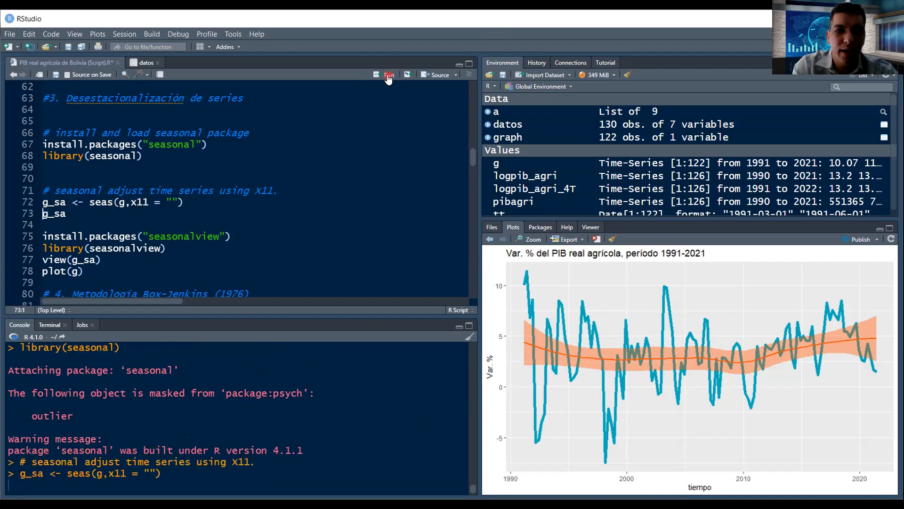
left_click(389, 76)
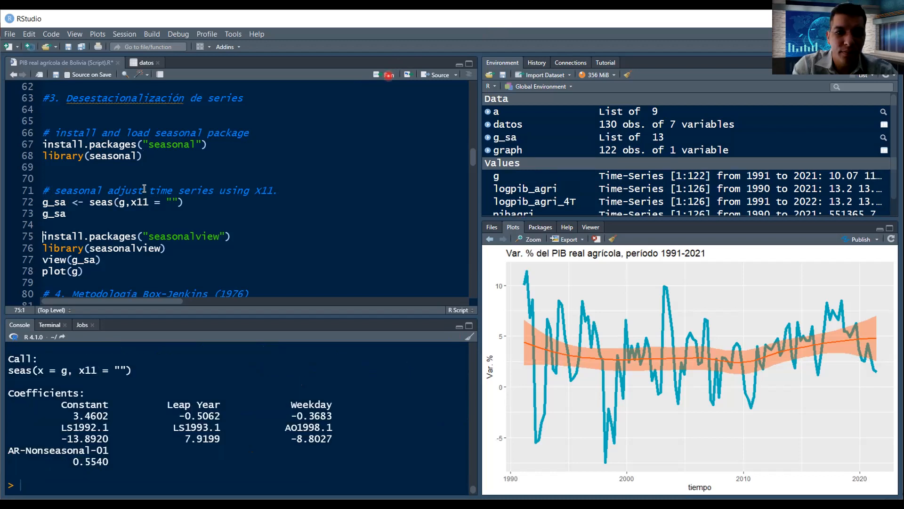
Load the seasonalview package and open the interactive view of g_sa.
left_click(169, 248)
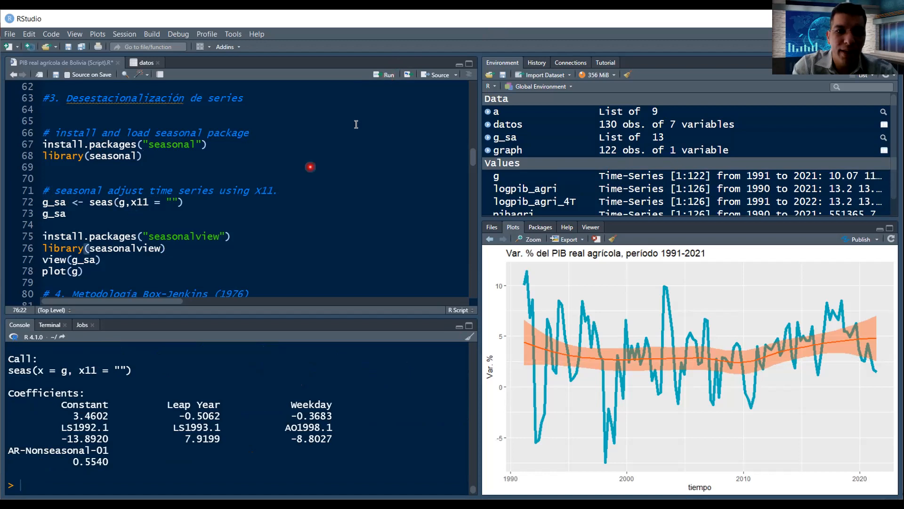
left_click(389, 79)
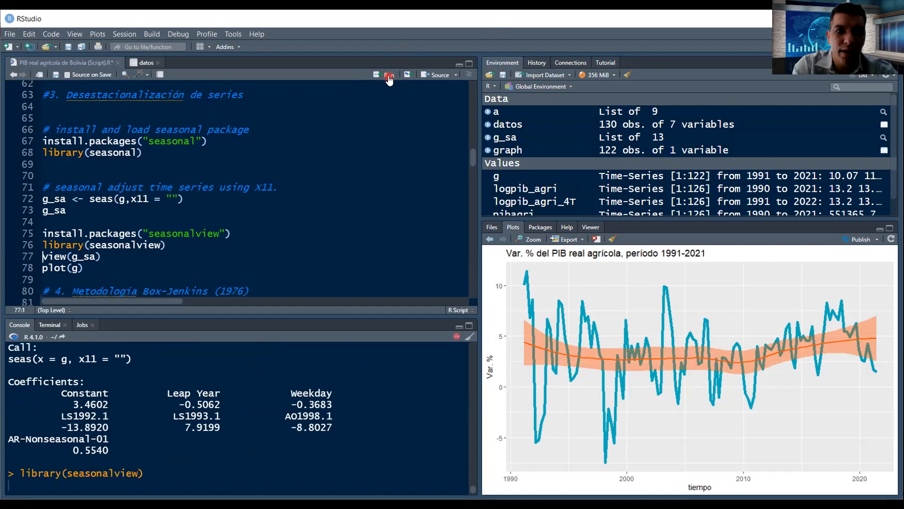
left_click(389, 79)
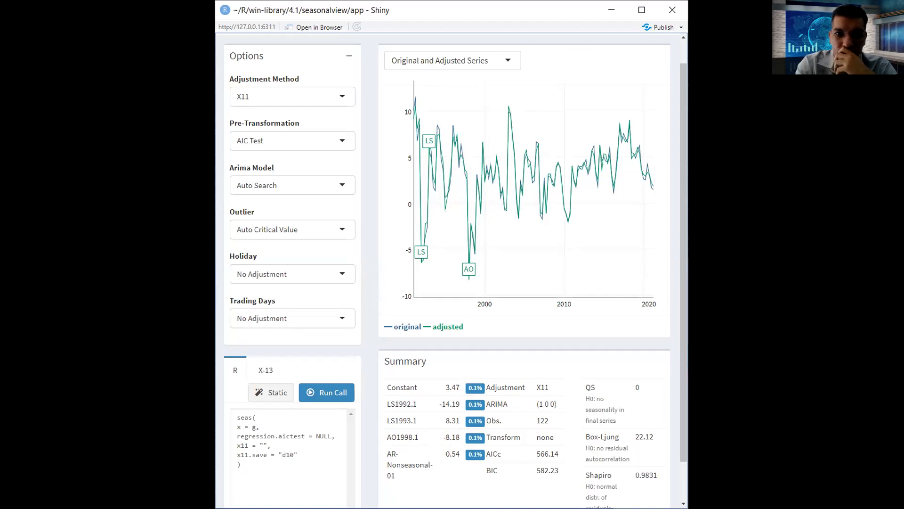
View the Forecasts chart and the Original and Adjusted Series (%) chart in the seasonal adjustment viewer.
key("alt+Tab")
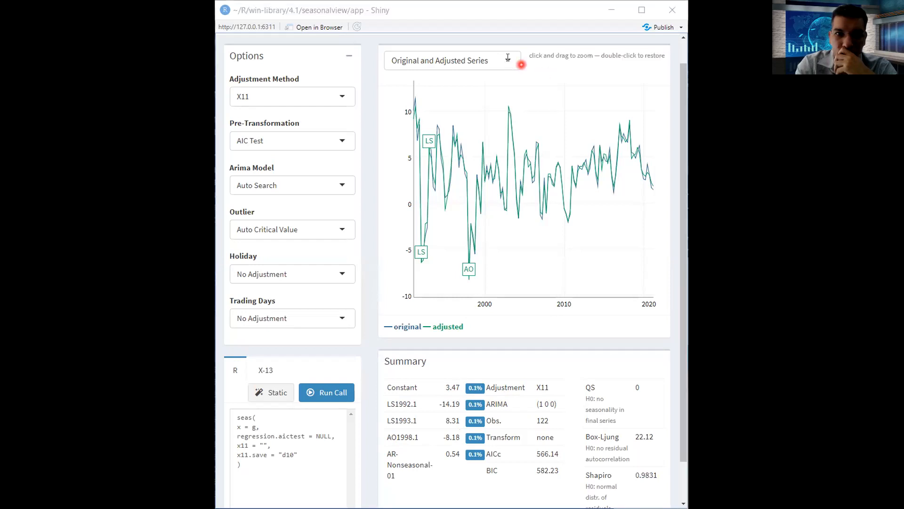
left_click(471, 150)
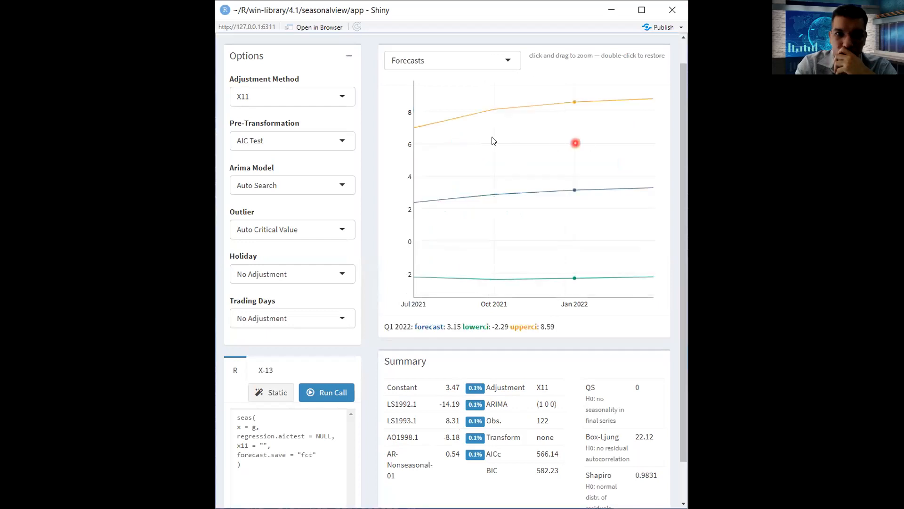
left_click(511, 63)
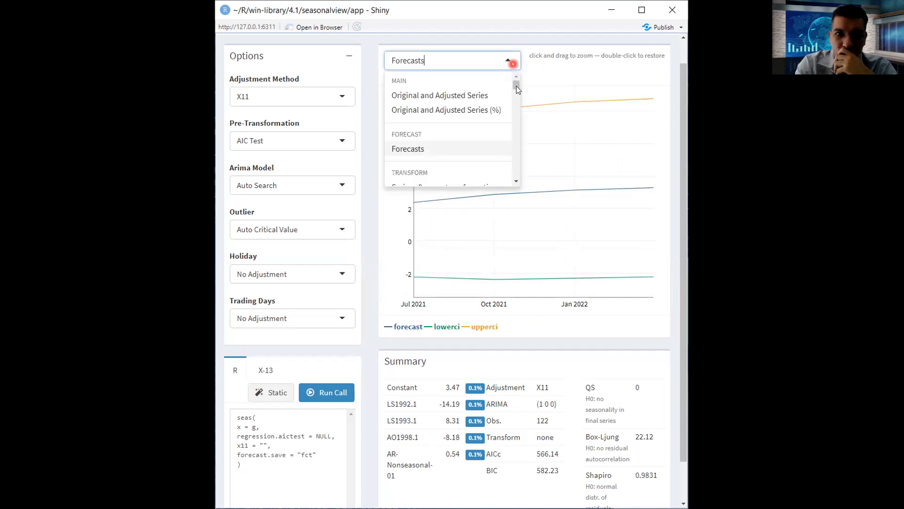
left_click(489, 109)
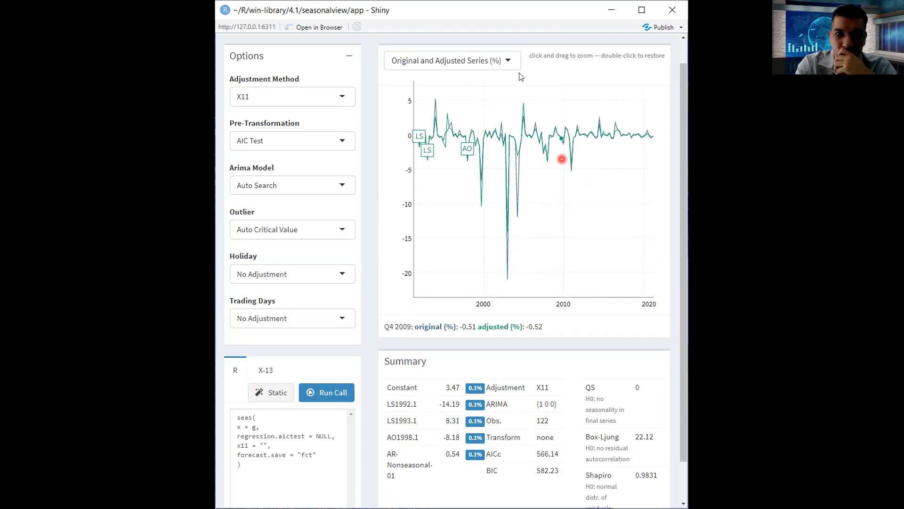
View the irregular component and seasonal component charts of the X11 adjustment.
left_click(511, 62)
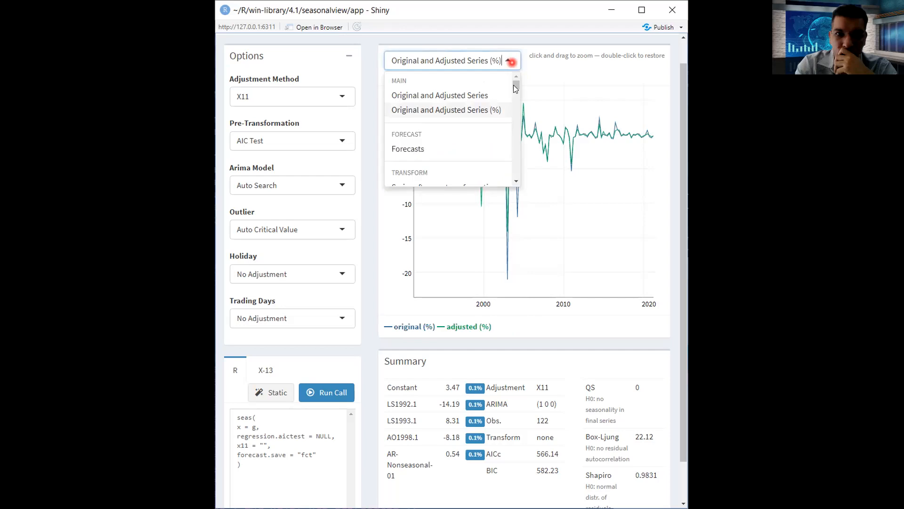
scroll(514, 90, "down", 3)
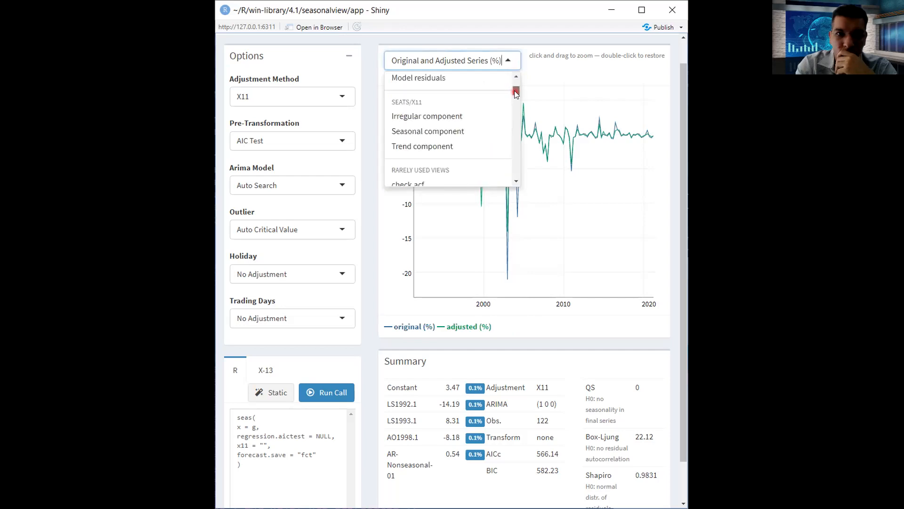
left_click(442, 117)
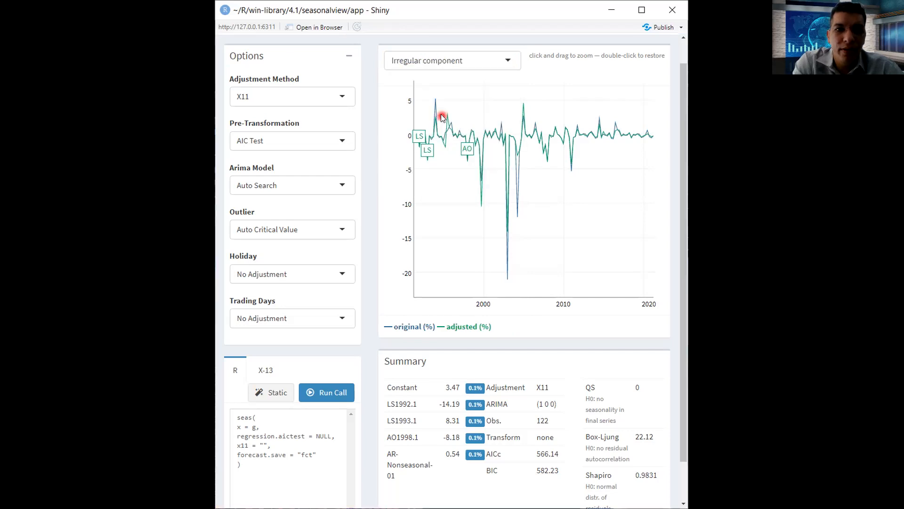
left_click(507, 65)
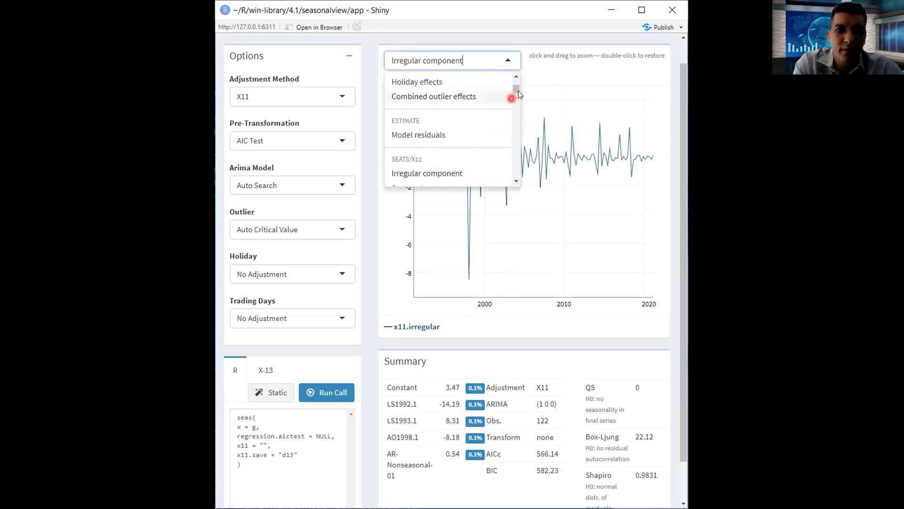
left_click_drag(518, 91, 518, 95)
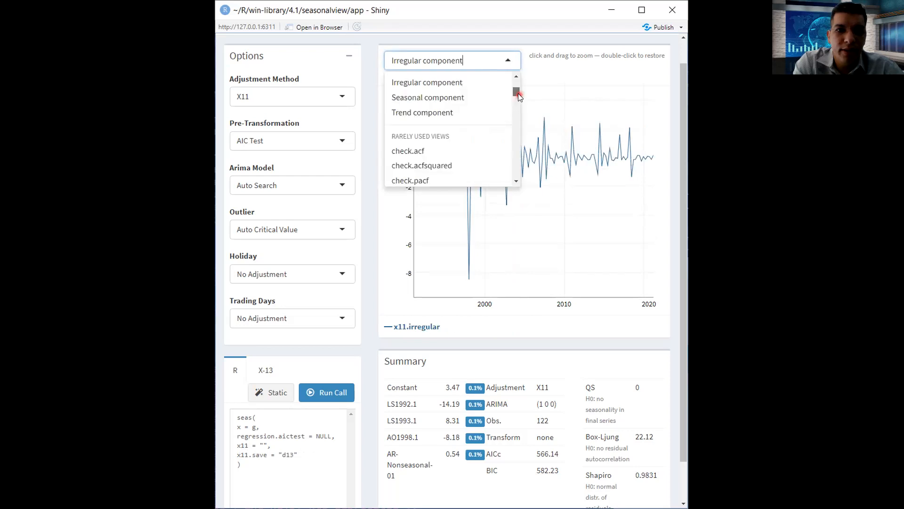
left_click(452, 98)
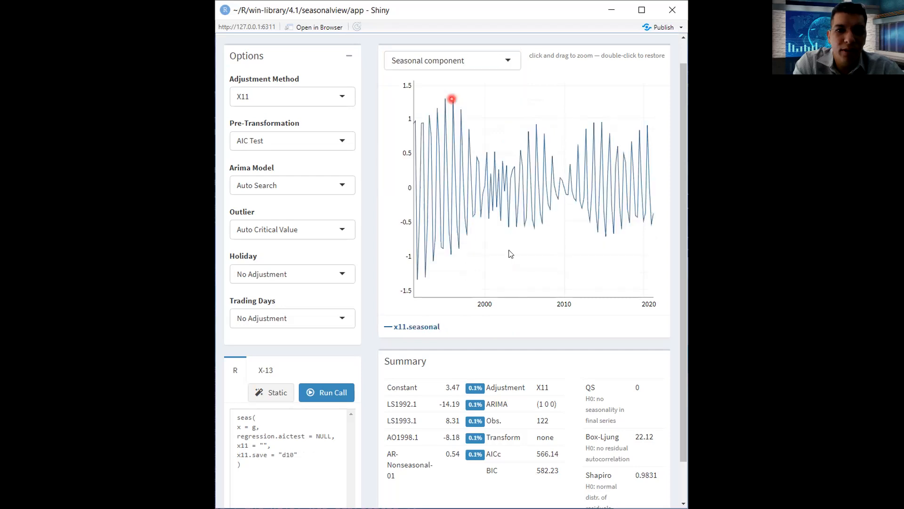
View the trend component chart of the X11 adjustment.
left_click(509, 62)
left_click_drag(517, 88, 516, 86)
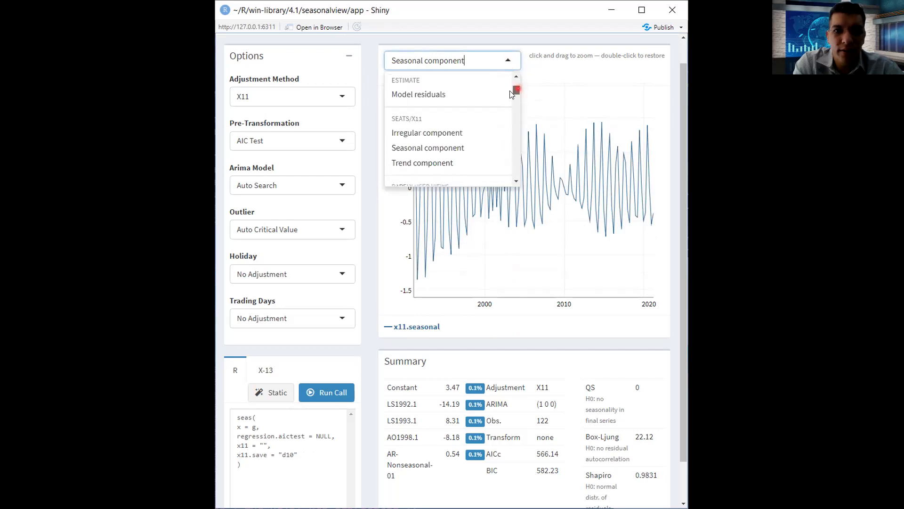
left_click(441, 165)
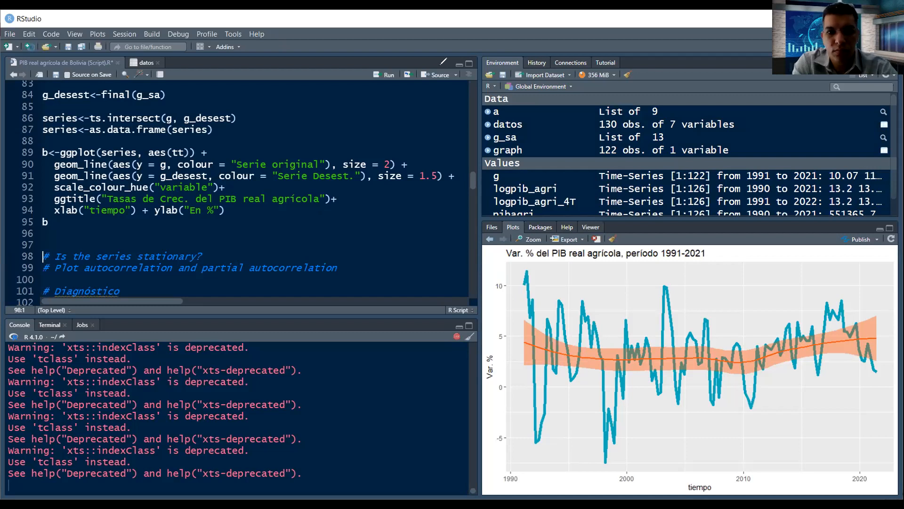
Plot the autocorrelation and partial autocorrelation of g stacked in two rows and examine the lags against the confidence bands.
left_click(328, 222)
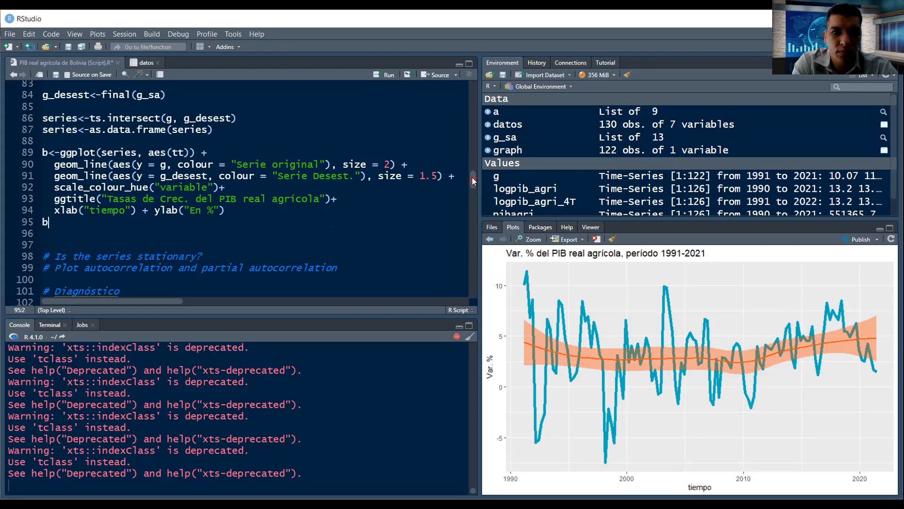
scroll(471, 178, "up", 1)
scroll(472, 182, "down", 1)
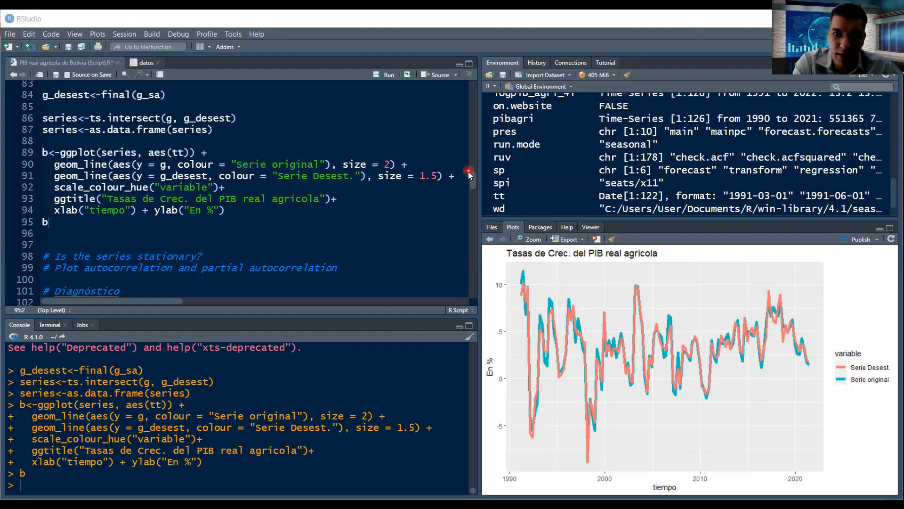
scroll(472, 184, "down", 2)
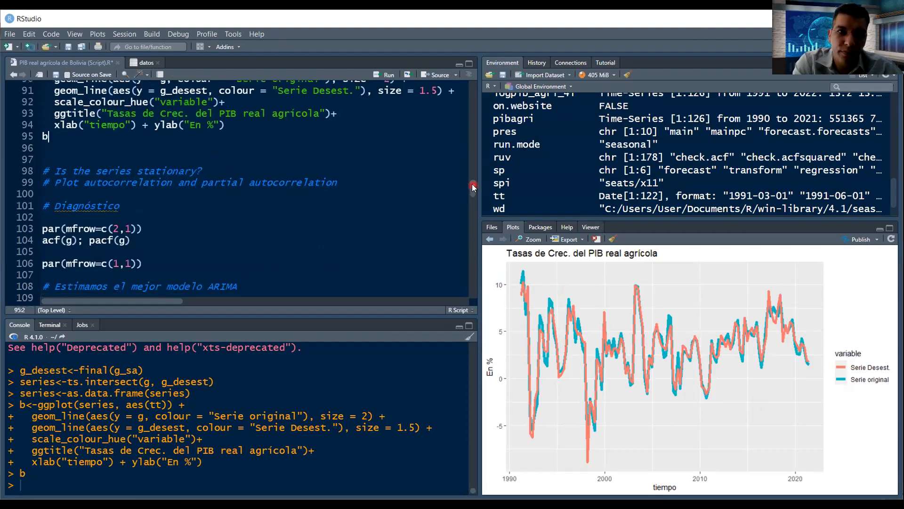
left_click(196, 227)
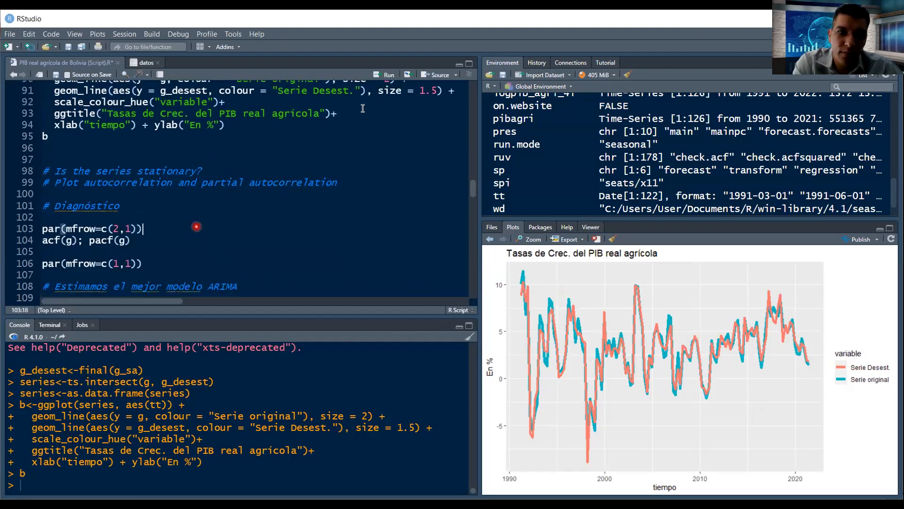
left_click(383, 76)
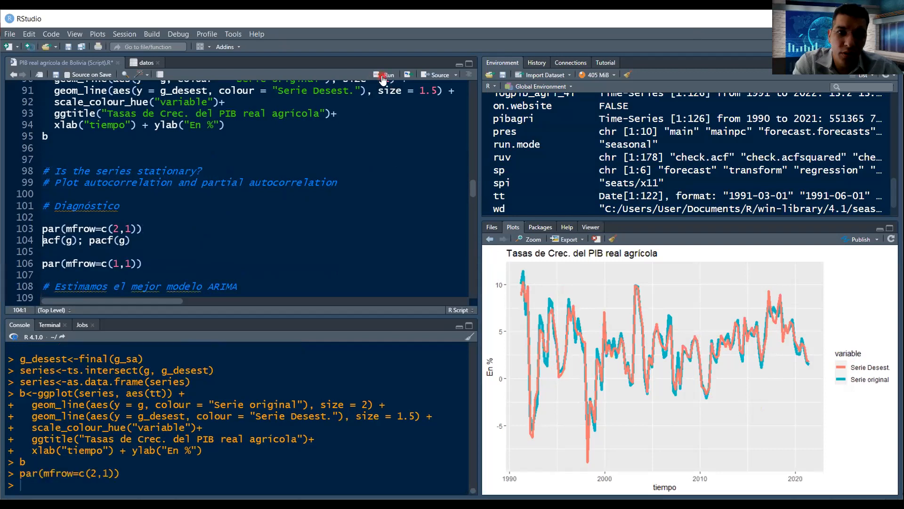
left_click(383, 76)
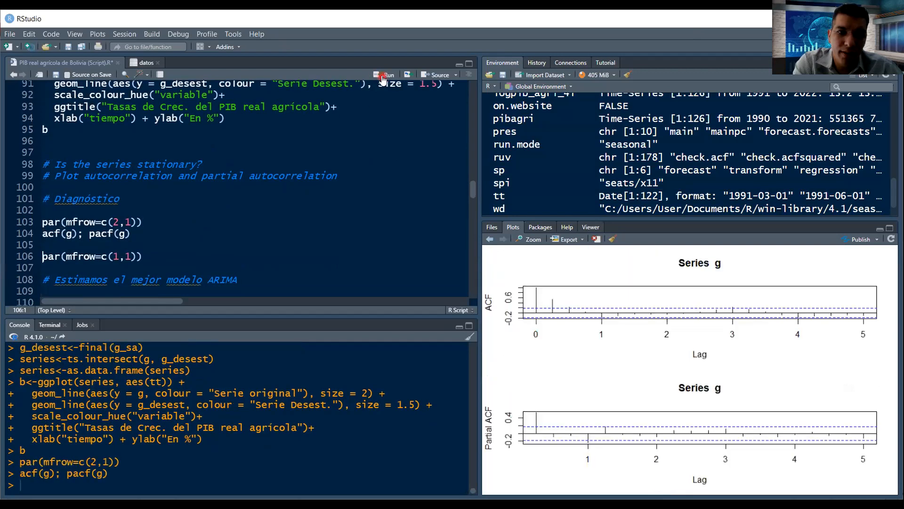
left_click(507, 279)
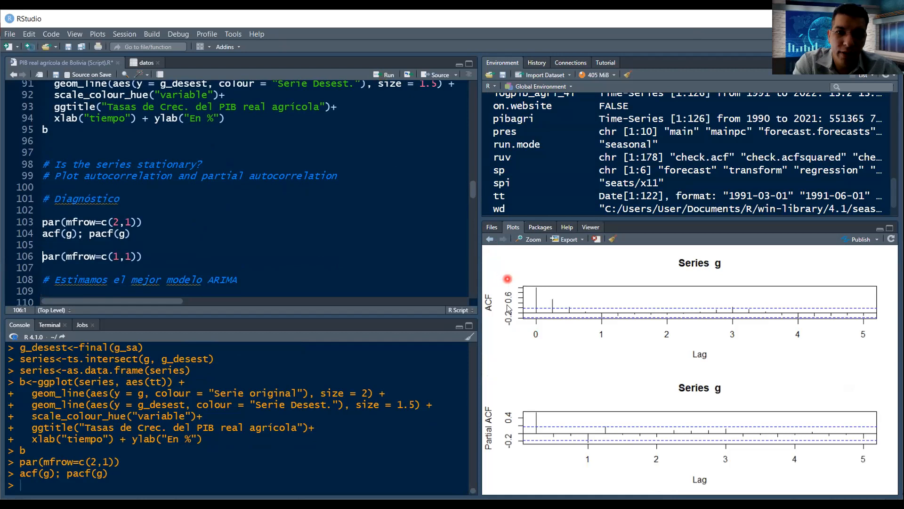
left_click(519, 322)
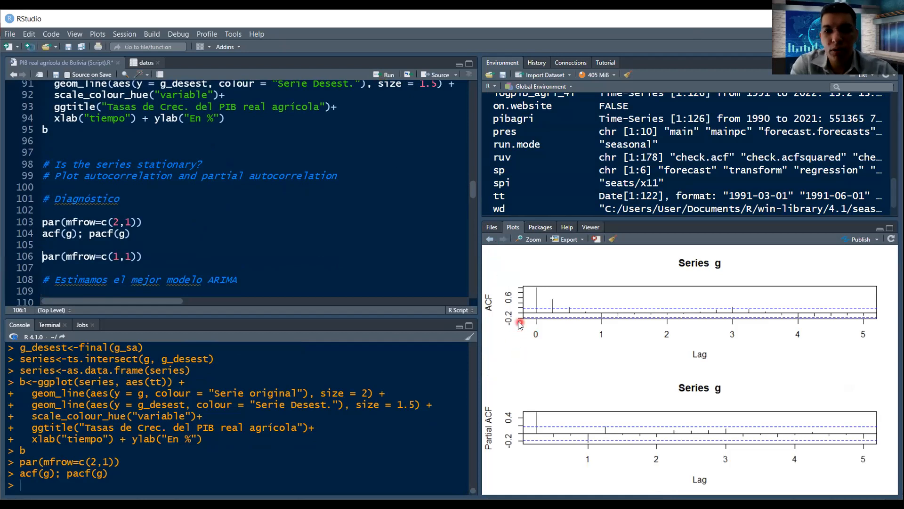
left_click(538, 320)
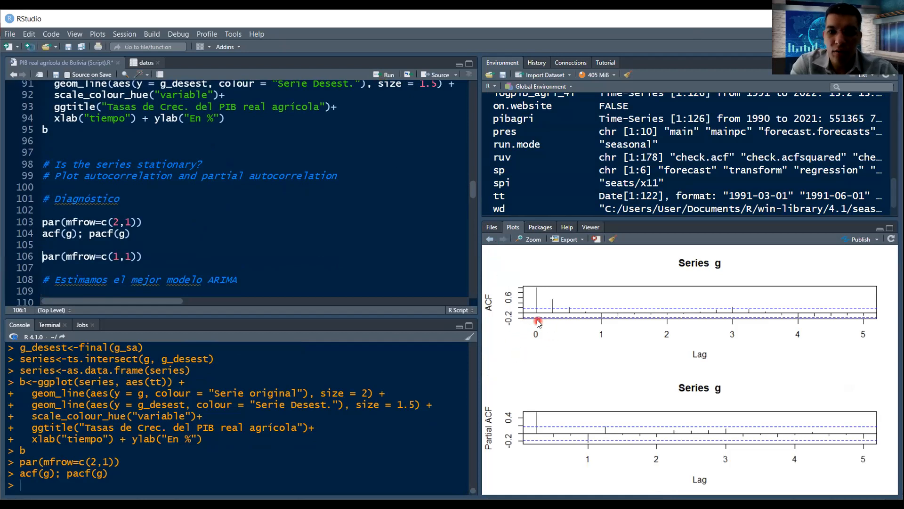
left_click(535, 314)
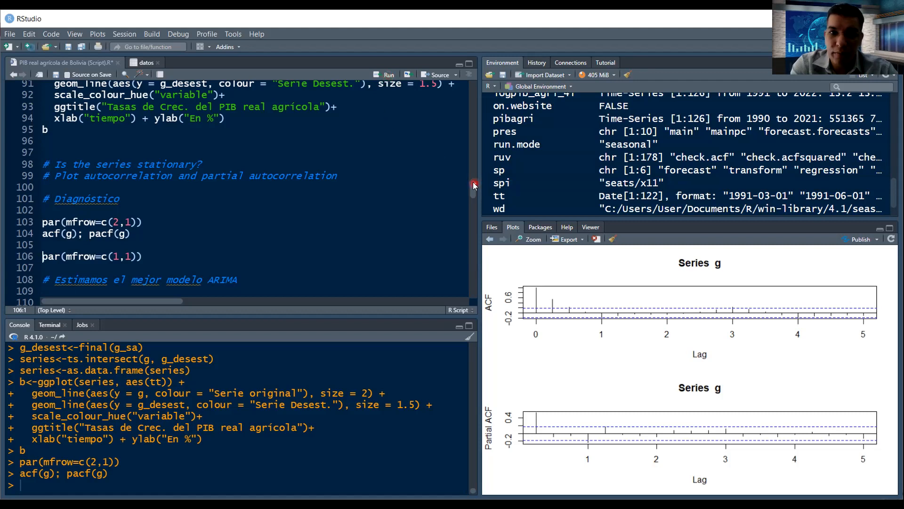
Reset the plot layout to a single panel with par(mfrow=c(1,1)) and load the forecast package without reinstalling it.
scroll(472, 186, "down", 2)
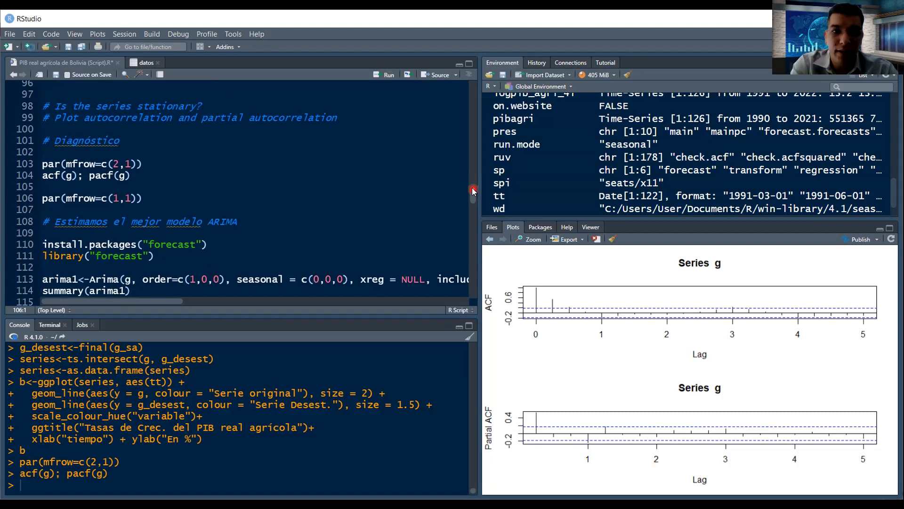
left_click_drag(471, 189, 471, 196)
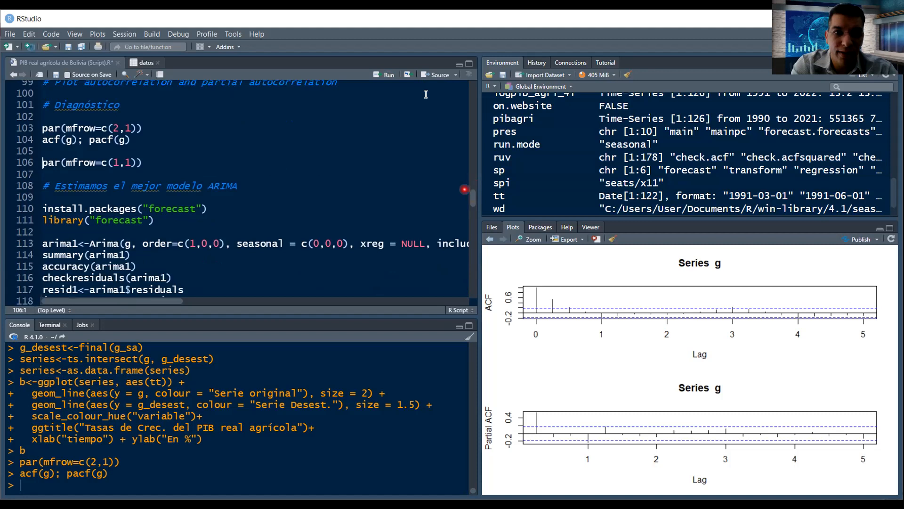
left_click(389, 78)
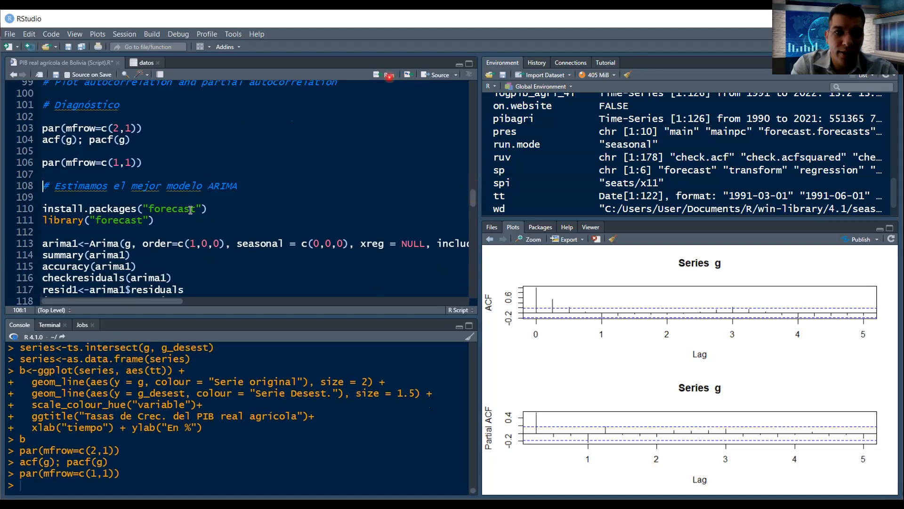
left_click(174, 221)
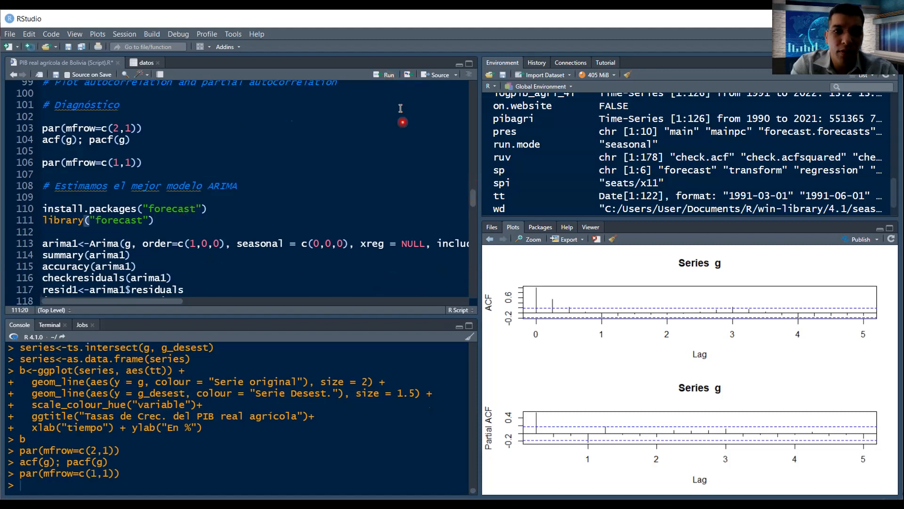
left_click(386, 78)
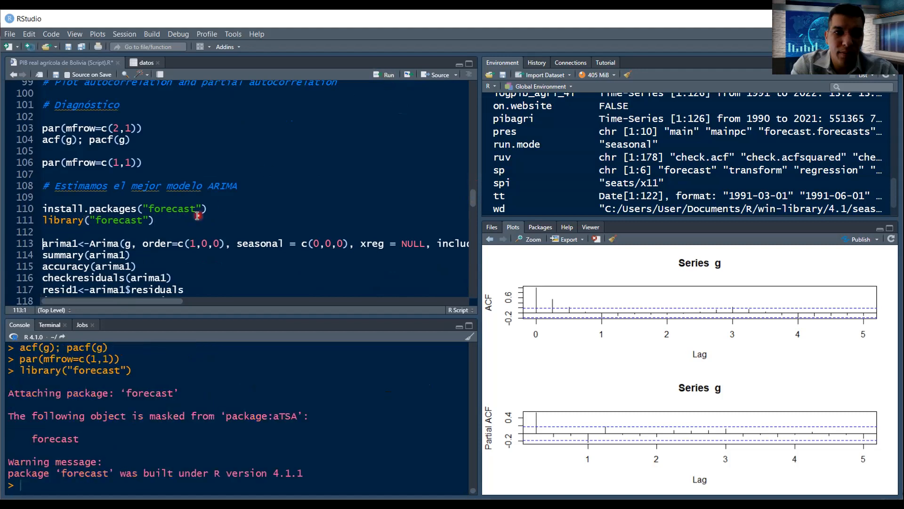
left_click(384, 79)
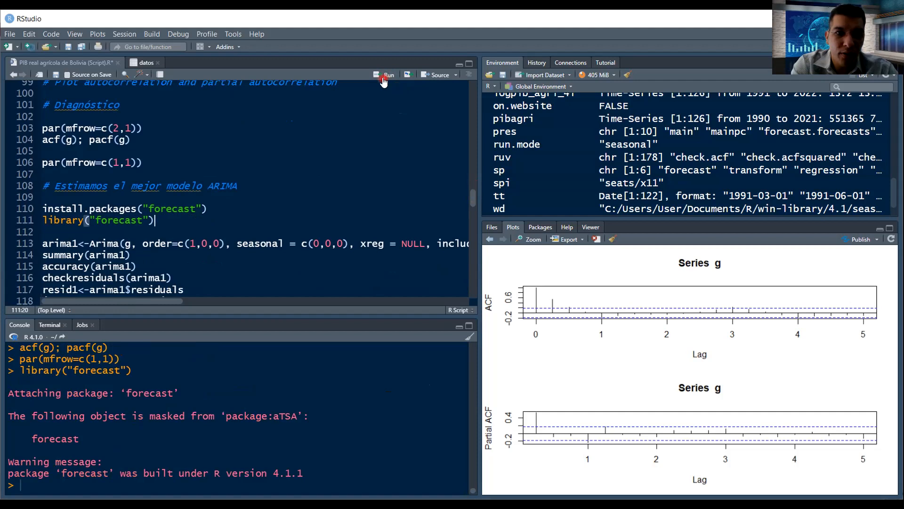
Estimate arima1 on g with order (1,0,0), no seasonal terms and a mean, and run its summary, accuracy and residual checks.
left_click(383, 79)
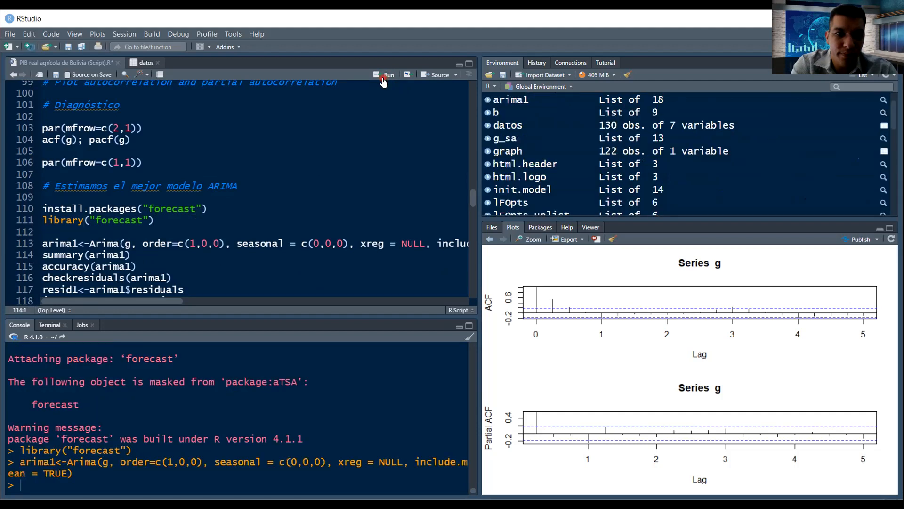
left_click(384, 79)
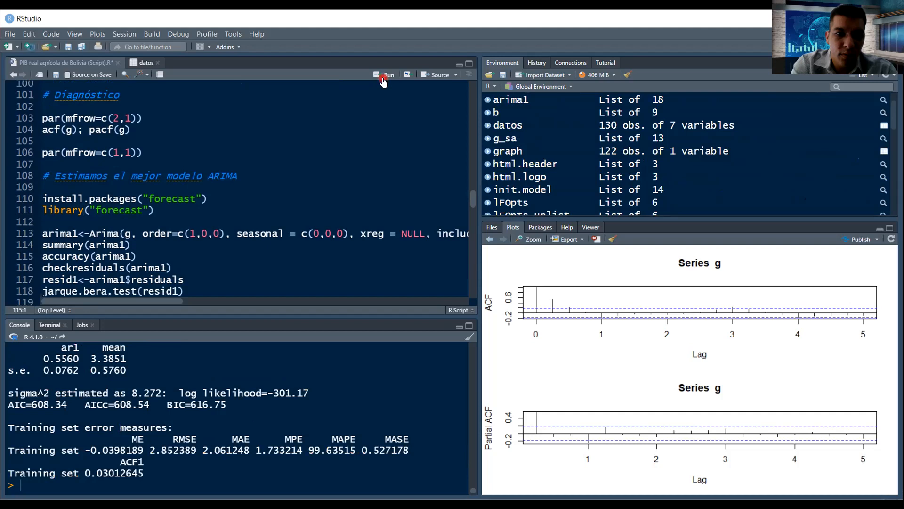
left_click(82, 256)
left_click(40, 256)
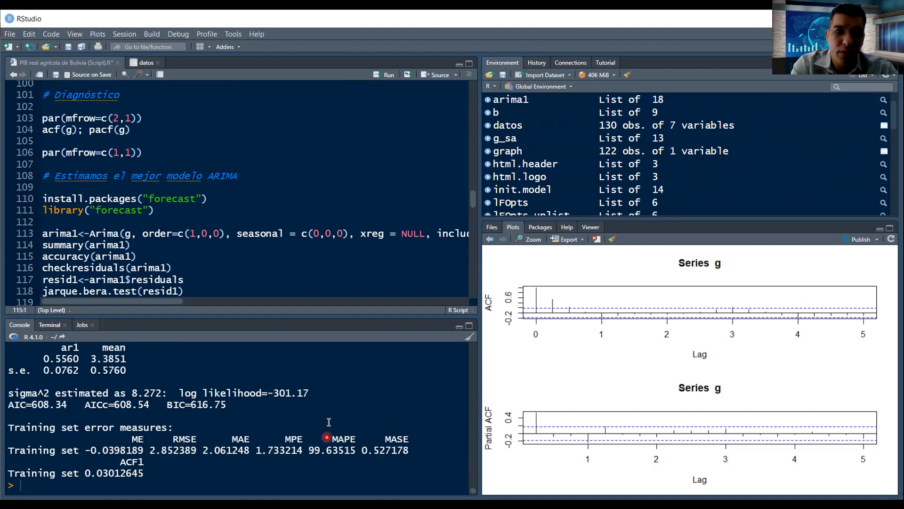
left_click(385, 77)
left_click(385, 77)
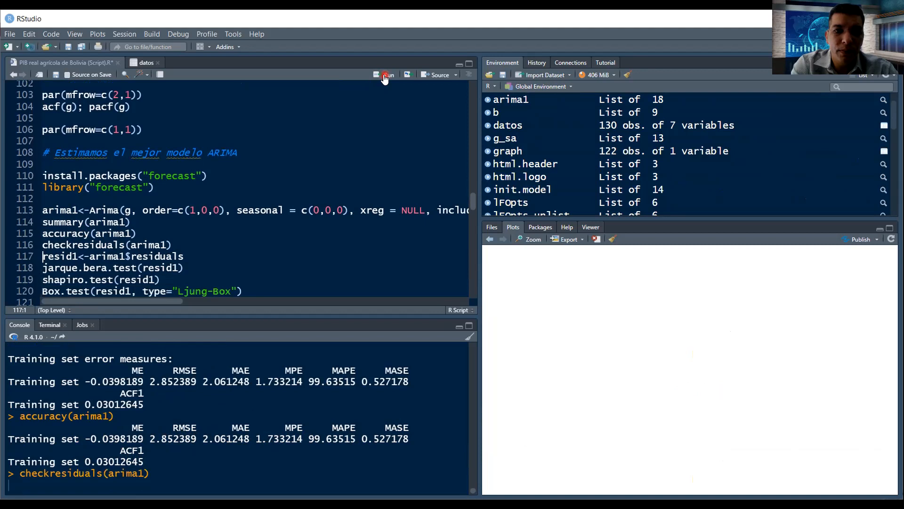
Store the arima1 residuals as resid1 and run the Jarque-Bera, Shapiro-Wilk and Ljung-Box tests on them.
left_click(385, 77)
left_click(385, 77)
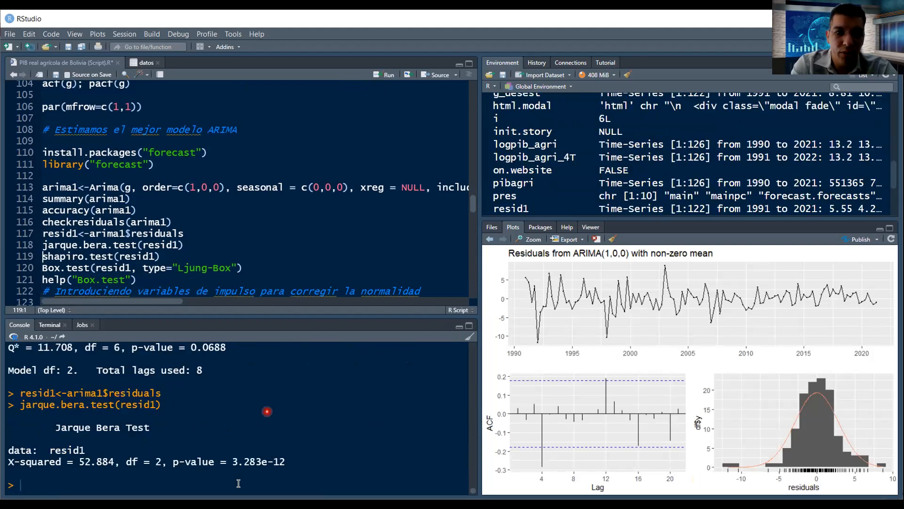
left_click(385, 79)
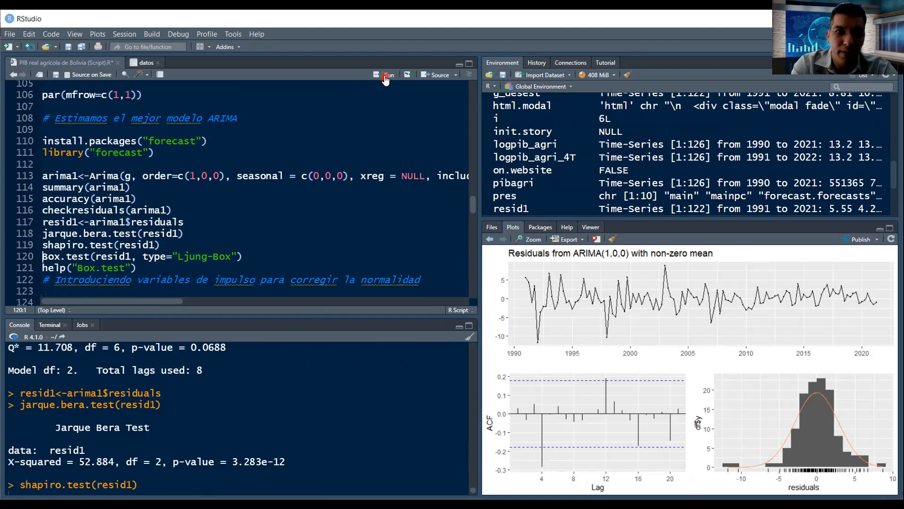
left_click(386, 79)
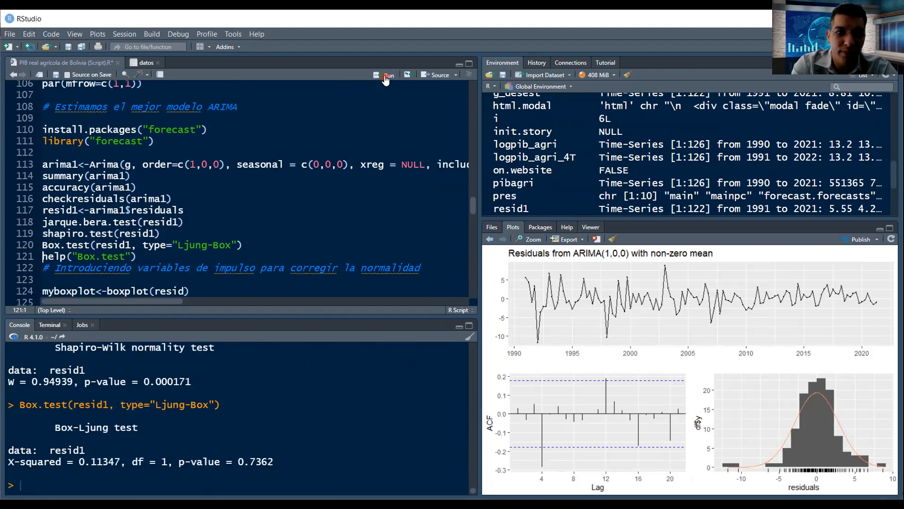
Request help on Box.test and try to run the outlier lines with boxplot(resid), 3*SD(resid1) and the resid1 plot.
left_click(386, 79)
left_click(385, 79)
left_click(385, 79)
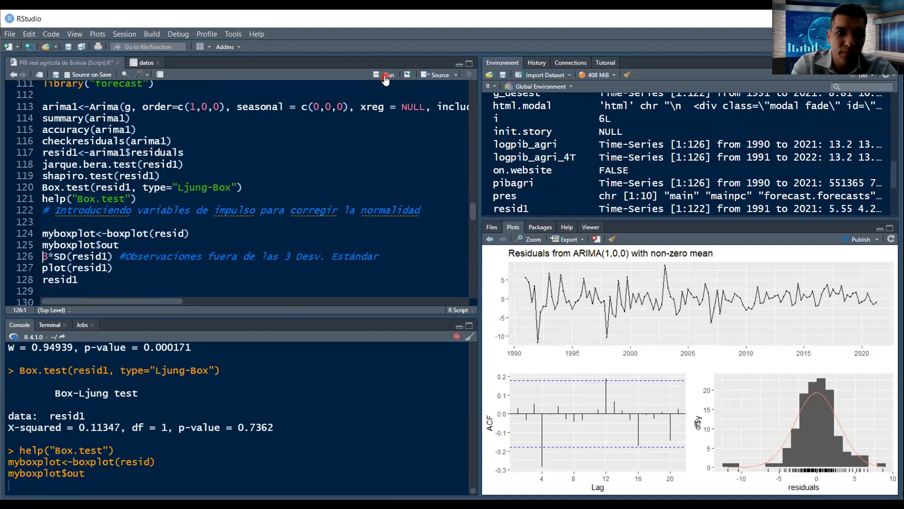
left_click(385, 79)
left_click(385, 79)
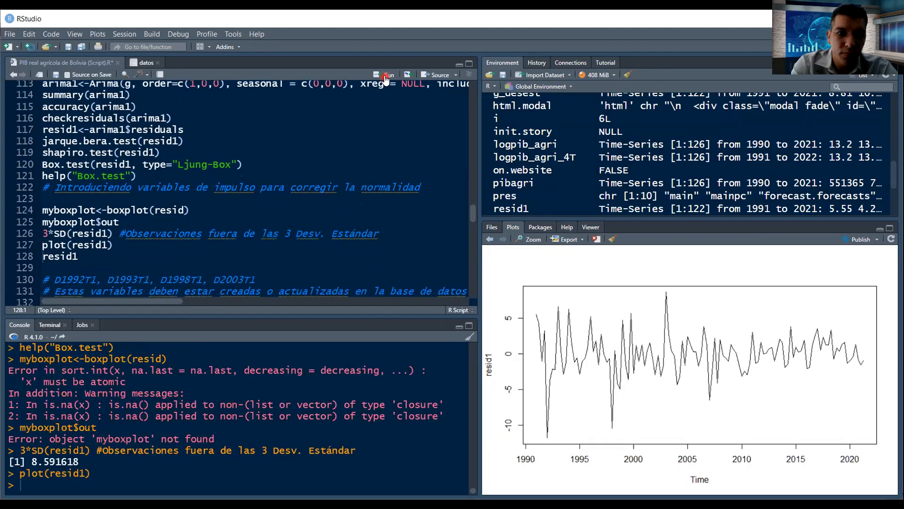
left_click(67, 256)
left_click(119, 237)
left_click(375, 87)
left_click(388, 76)
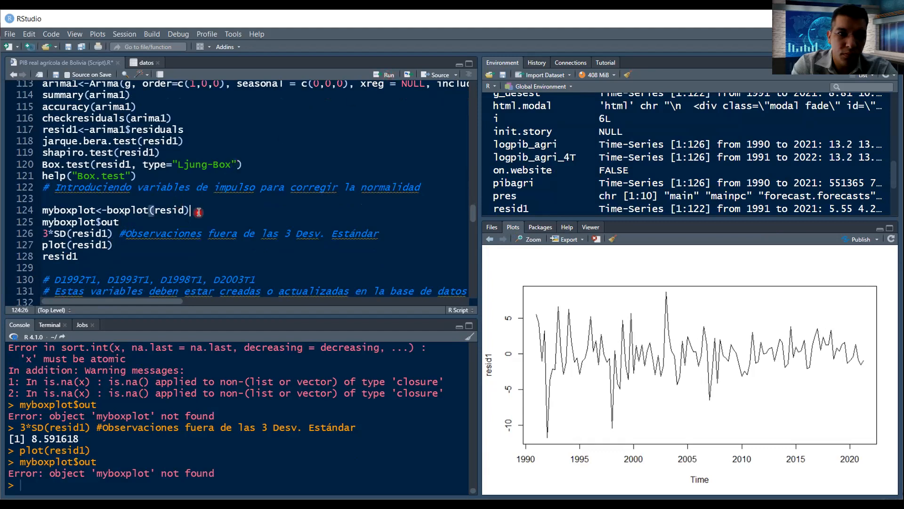
Correct the boxplot call on line 124 to use resid1, run it and list the outliers with myboxplot$out.
type("1")
left_click(389, 75)
left_click(389, 81)
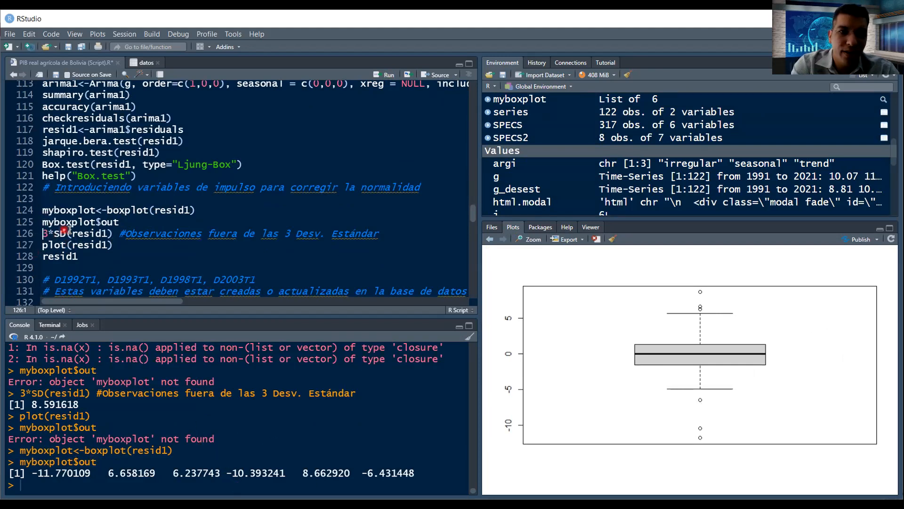
Compute the three-standard-deviation limit of resid1, plot the residual series and print its values.
left_click(389, 75)
left_click(390, 78)
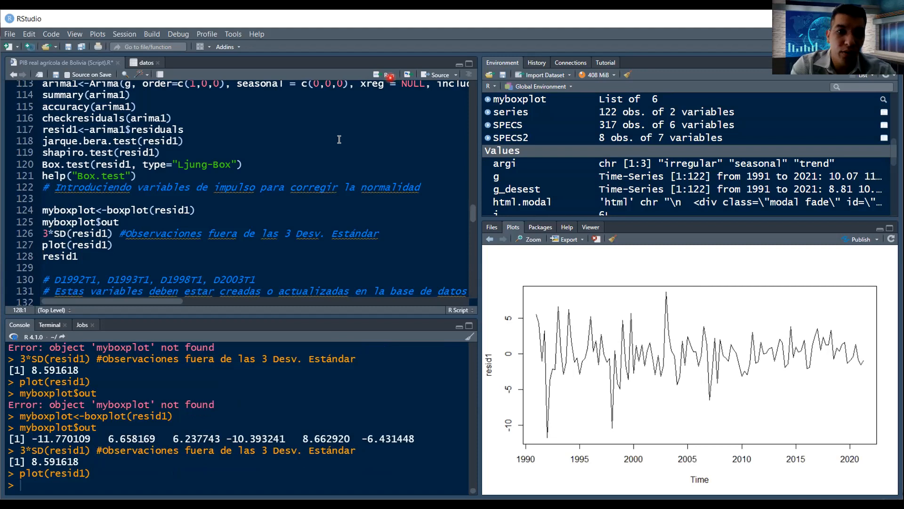
left_click(388, 78)
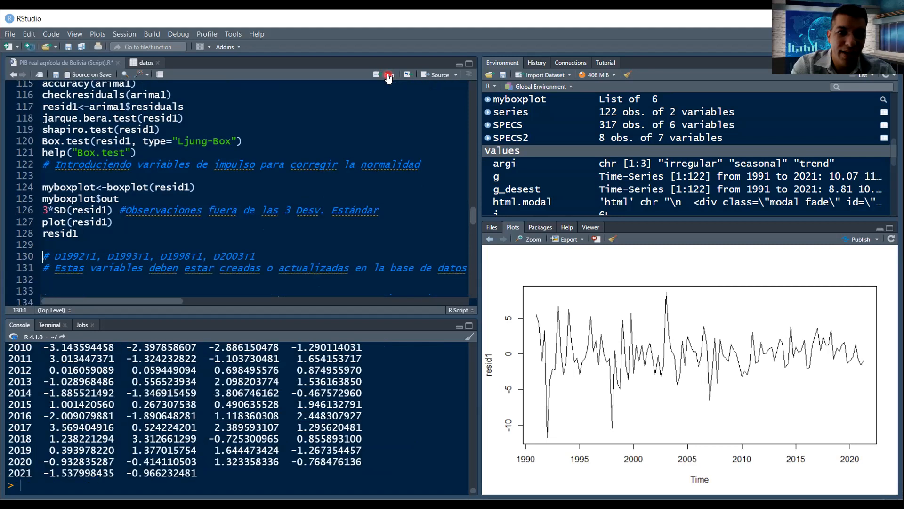
Convert dummies D1992T1, D1993T1, D1998T1 and D2003T1 to quarterly series from 1990 Q1 to 2022 Q2, combine them as exogen and print it.
scroll(472, 218, "down", 4)
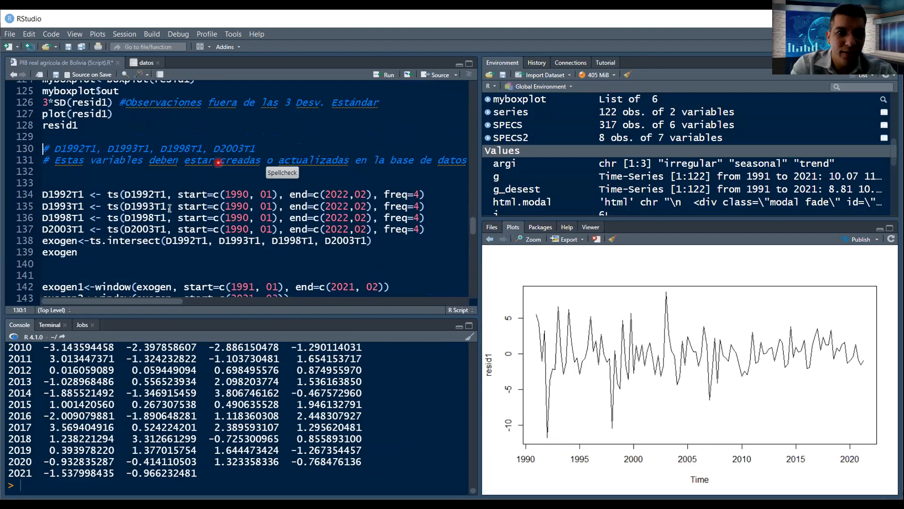
left_click(159, 194)
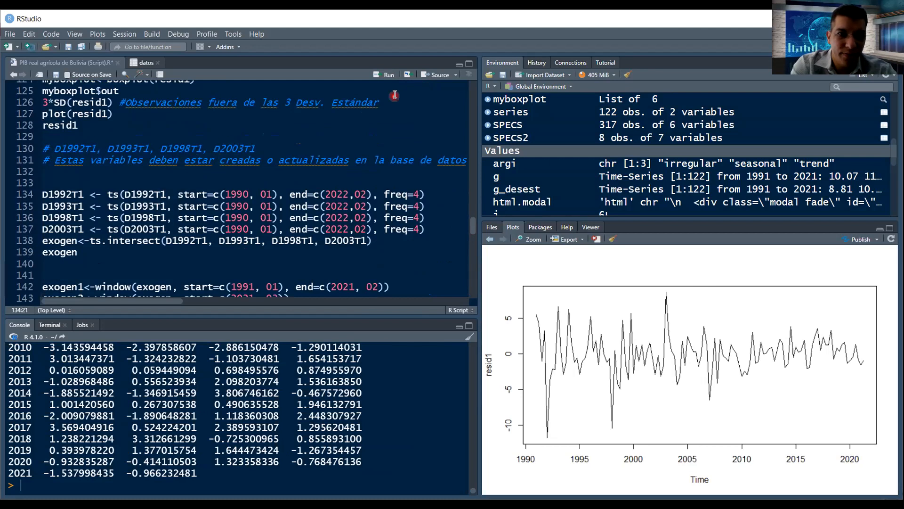
left_click(389, 75)
left_click(389, 75)
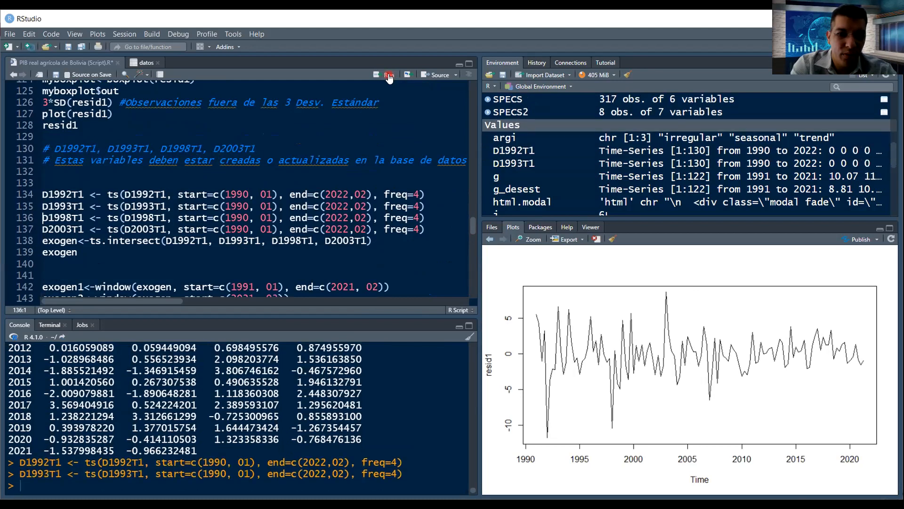
left_click(388, 75)
left_click(388, 75)
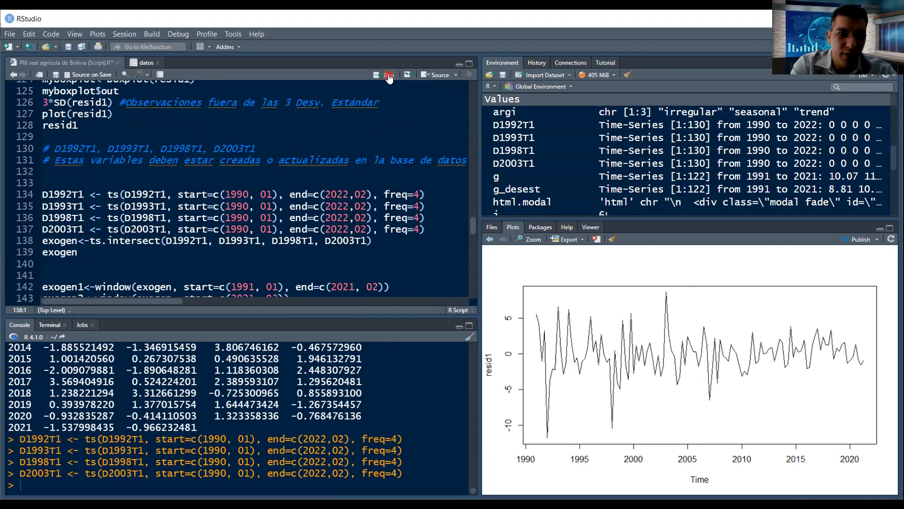
left_click(388, 75)
left_click(389, 75)
Window exogen into exogen1 (1991 Q1 to 2021 Q2) and exogen2 (from 2021 Q3), and plot exogen1.
left_click(388, 75)
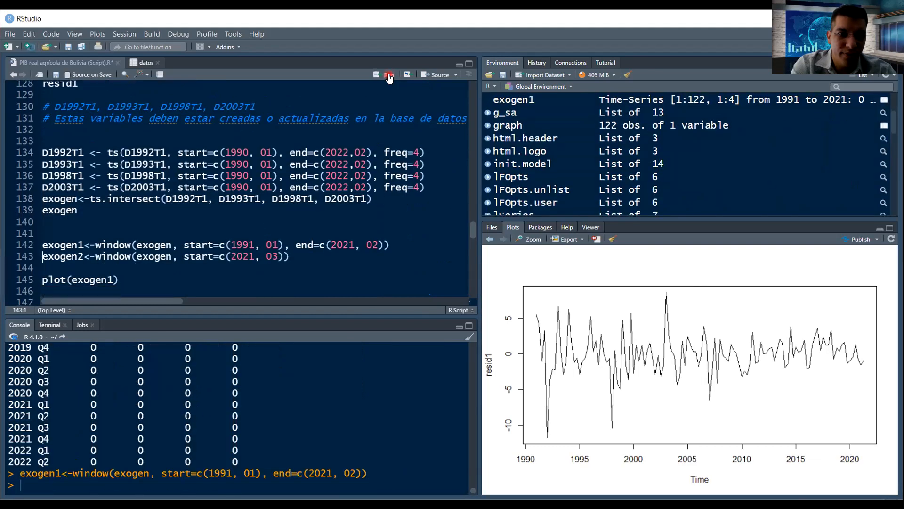
left_click(388, 76)
left_click(389, 75)
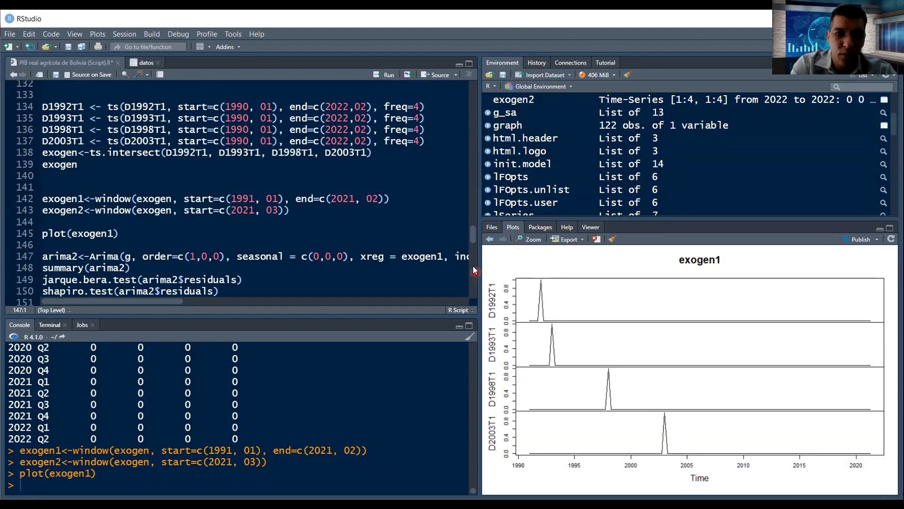
Estimate and summarize arima2, order (1,0,0) with exogen1 as regressors, and check its residuals with Jarque-Bera, Shapiro-Wilk, a plot and Ljung-Box.
left_click(389, 76)
left_click(389, 75)
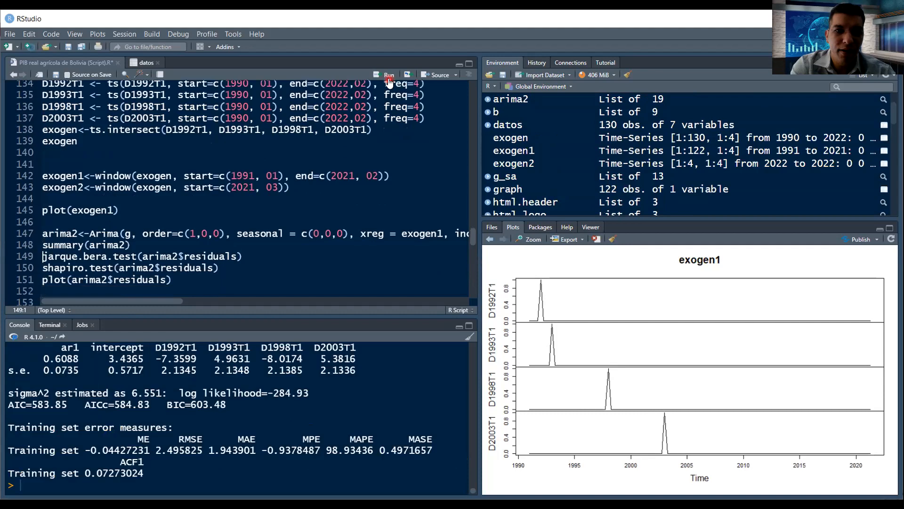
left_click(388, 76)
left_click(389, 75)
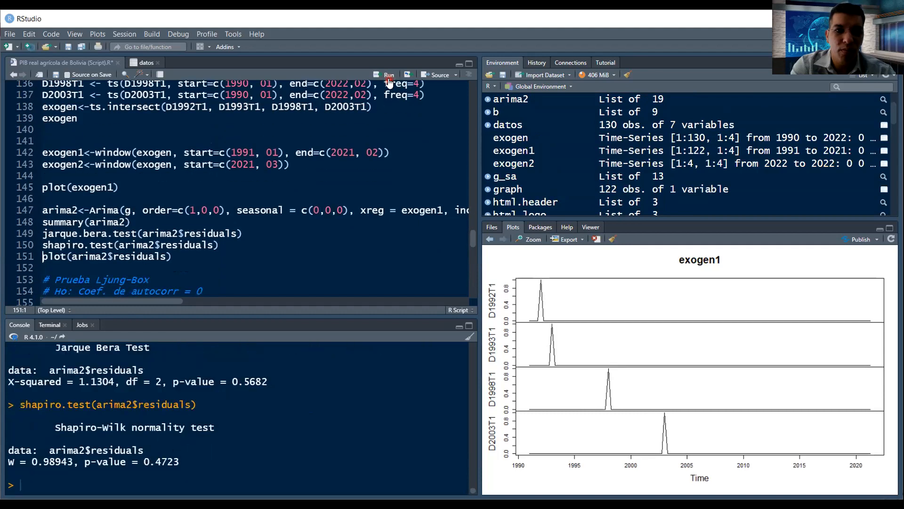
left_click(389, 75)
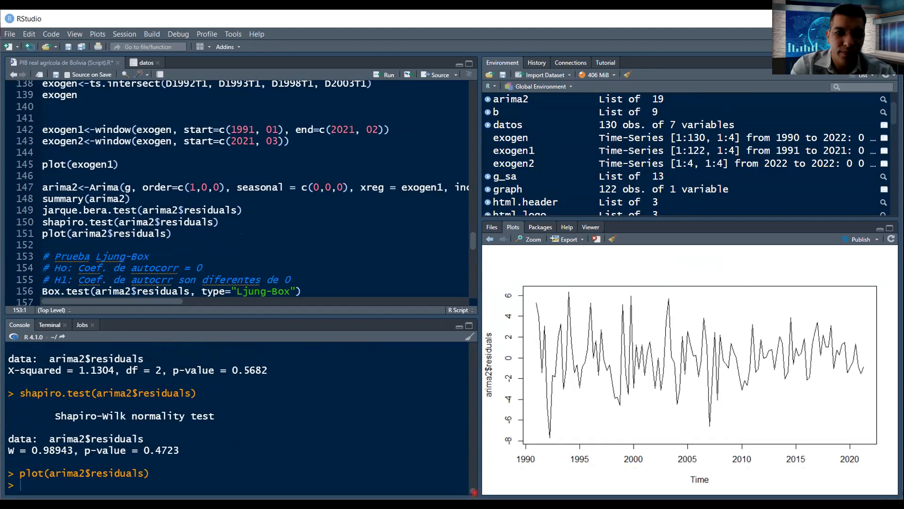
scroll(473, 491, "up", 1)
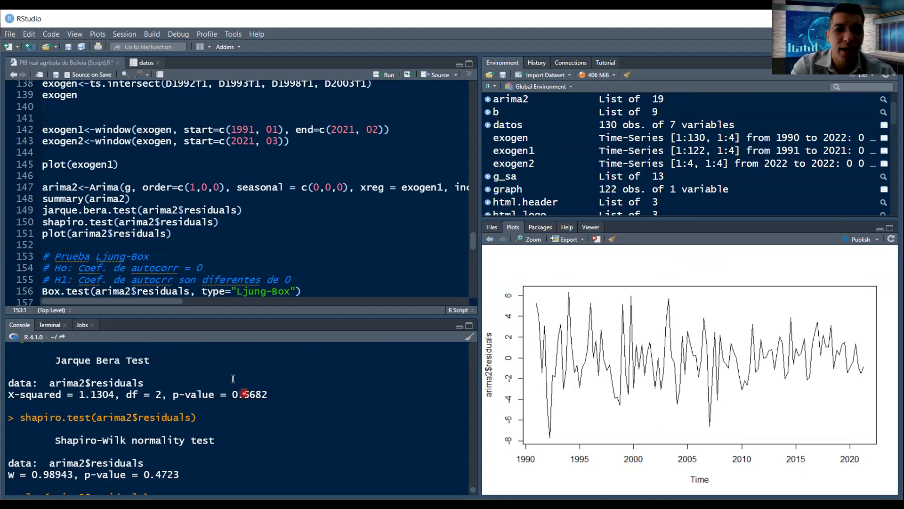
left_click(388, 78)
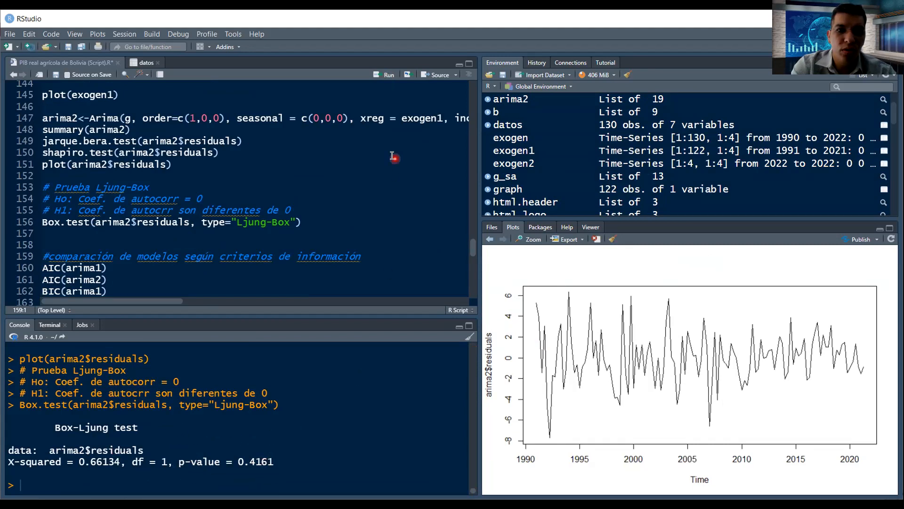
Compare arima1 and arima2 by computing the AIC and BIC of both models.
left_click(389, 77)
left_click(390, 77)
left_click(389, 77)
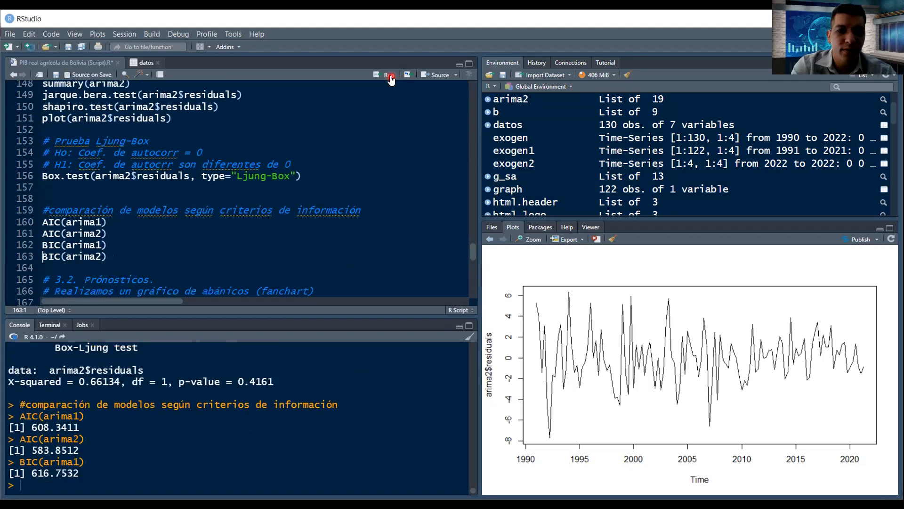
left_click(389, 77)
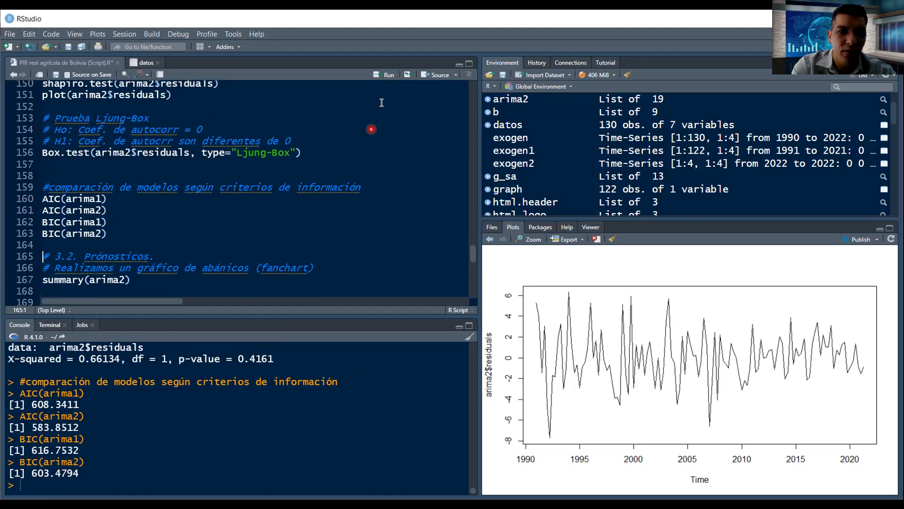
Summarize arima2, forecast it four quarters ahead with exogen2, and store and print pronosticos with levels 10, 25, 50 and 90.
left_click(384, 77)
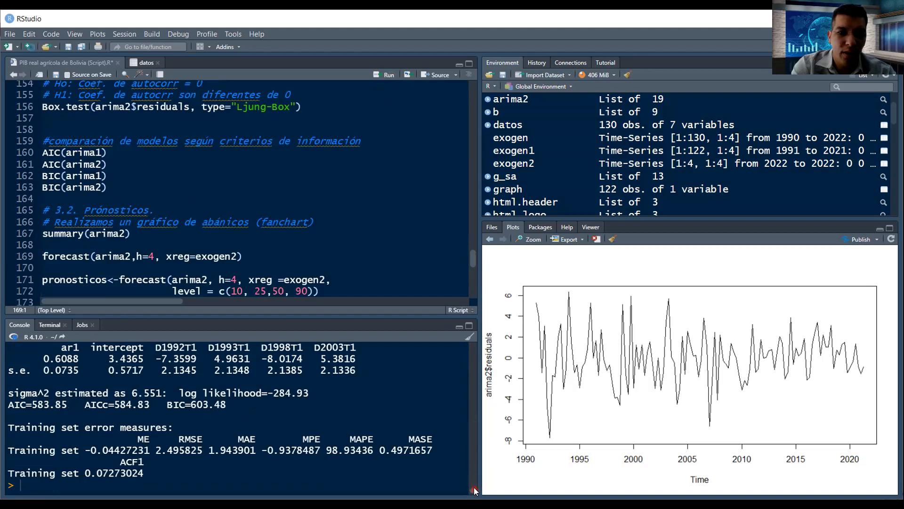
scroll(474, 487, "up", 1)
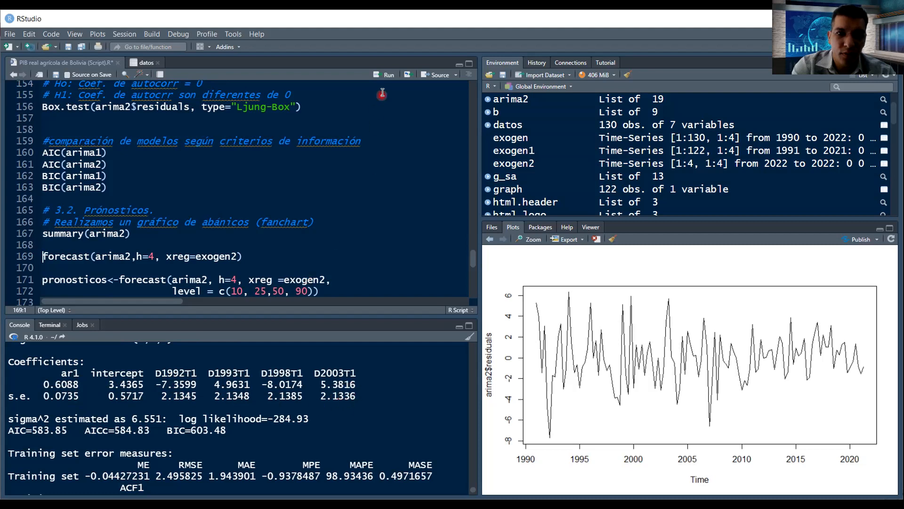
left_click(385, 75)
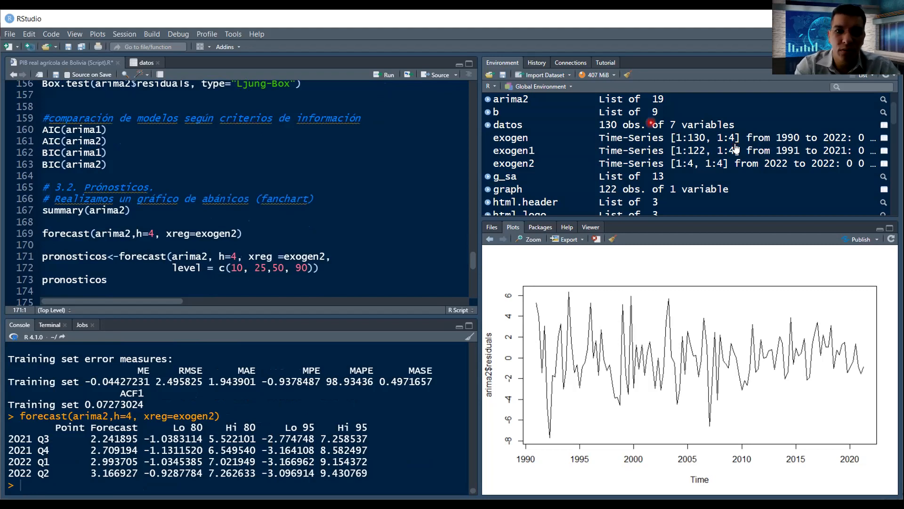
left_click(388, 76)
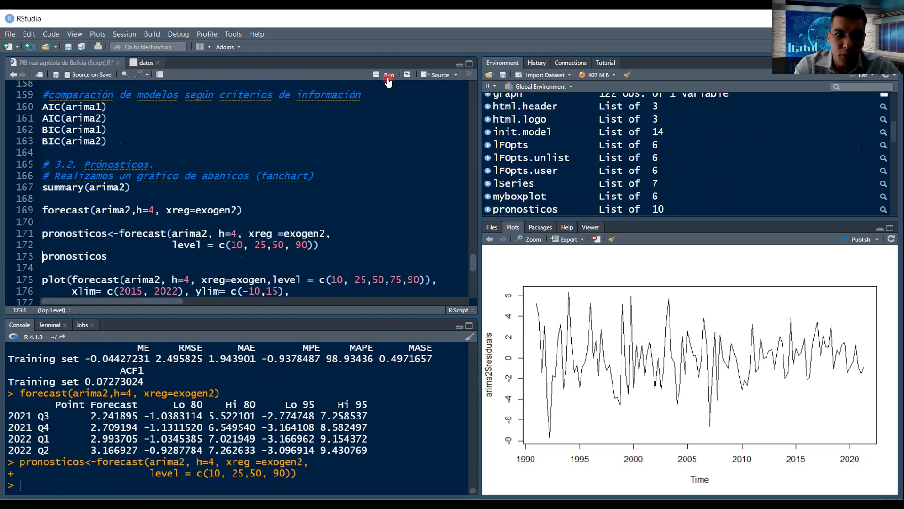
left_click(388, 76)
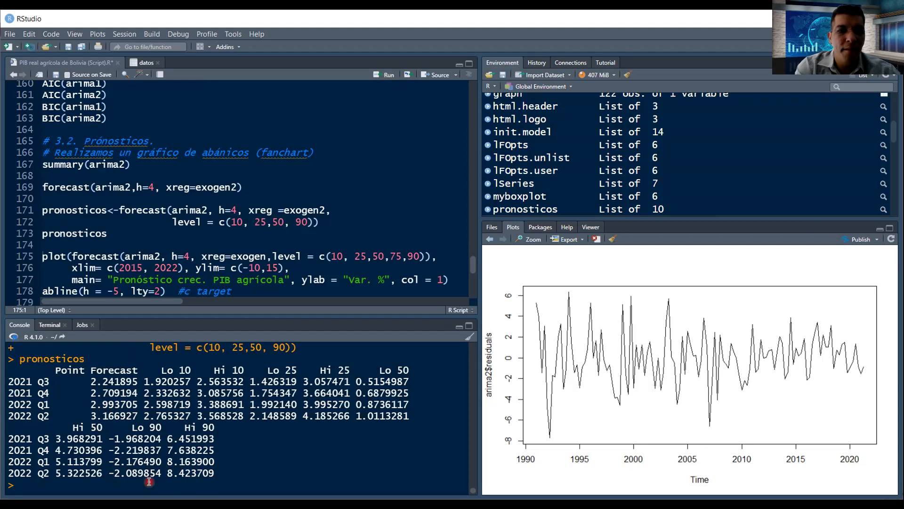
Plot the arima2 forecast fan chart for 2015 to 2022 with dashed horizontal lines at -5, 0, 2.5, 5 and 10.
left_click(386, 77)
left_click(386, 77)
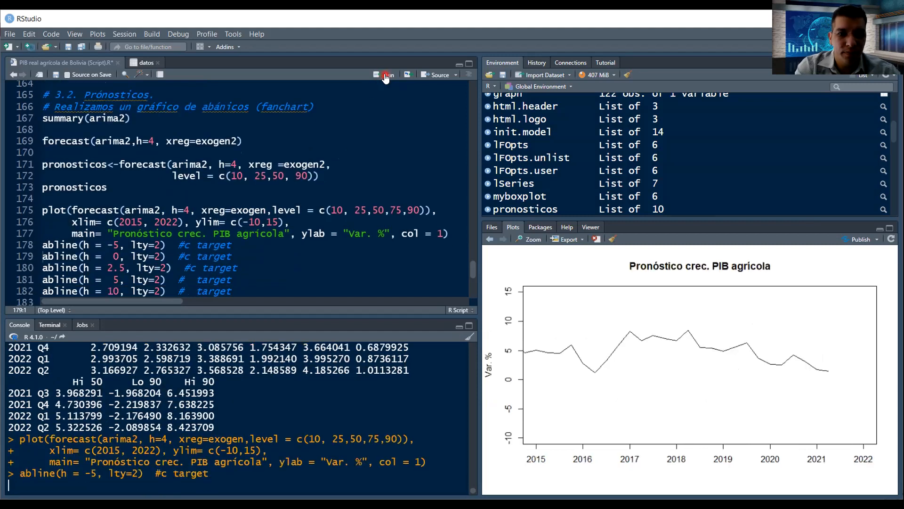
left_click(386, 77)
left_click(386, 77)
left_click(386, 77)
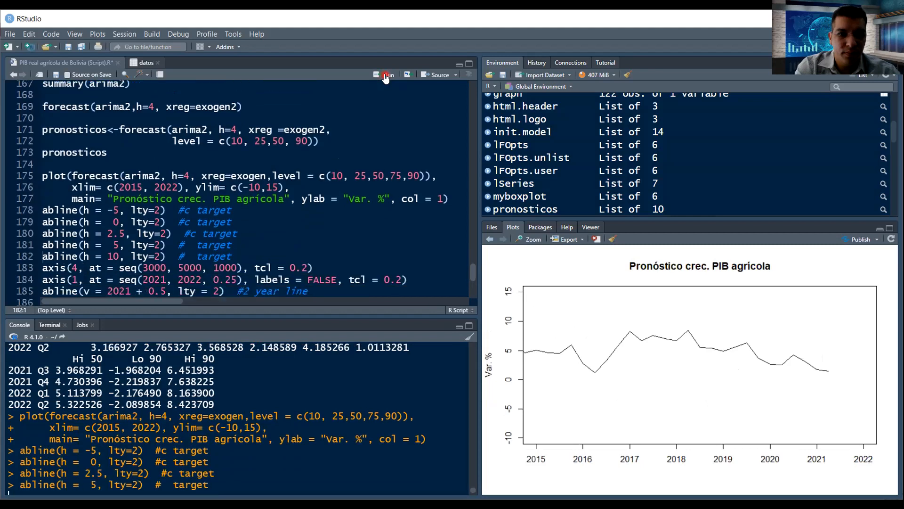
left_click(335, 131)
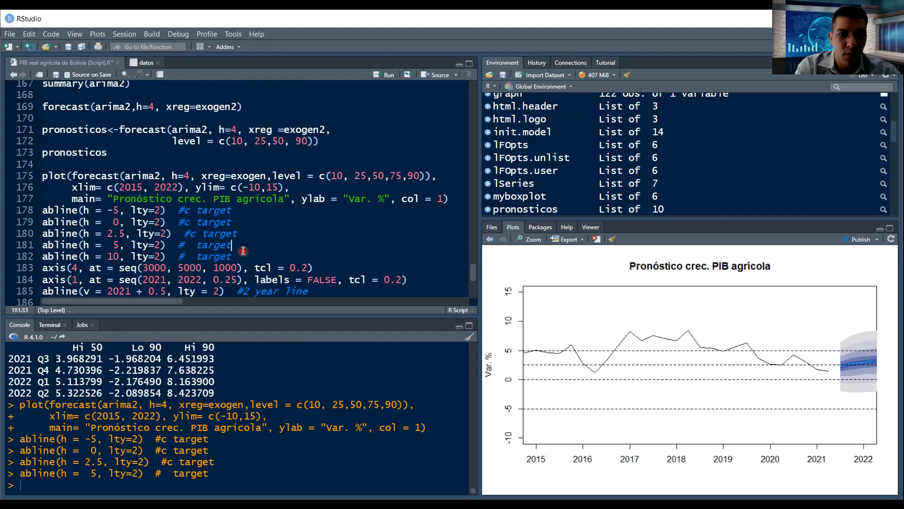
left_click(391, 77)
left_click(391, 77)
Add the script's axis ticks and dashed vertical lines at 2021.5, 2021.75, 2022 and 2022.5 to the forecast chart.
left_click(391, 77)
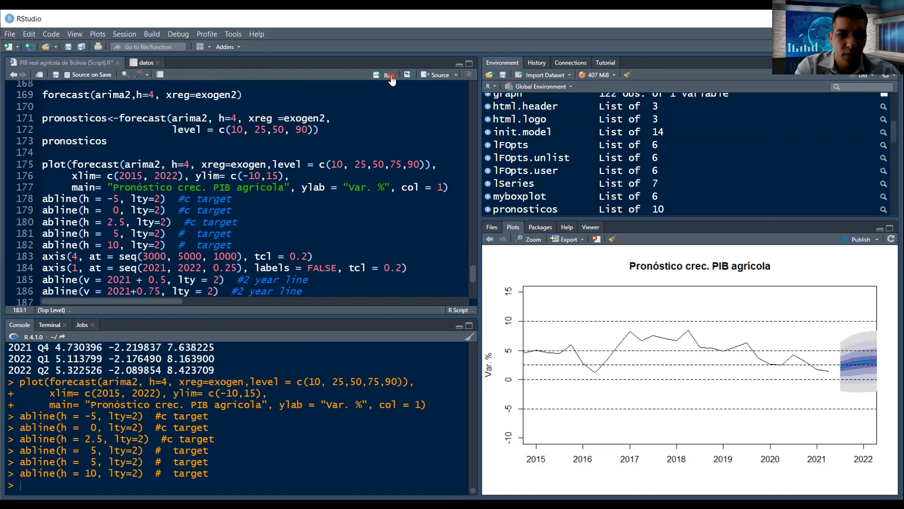
left_click(390, 77)
left_click(391, 76)
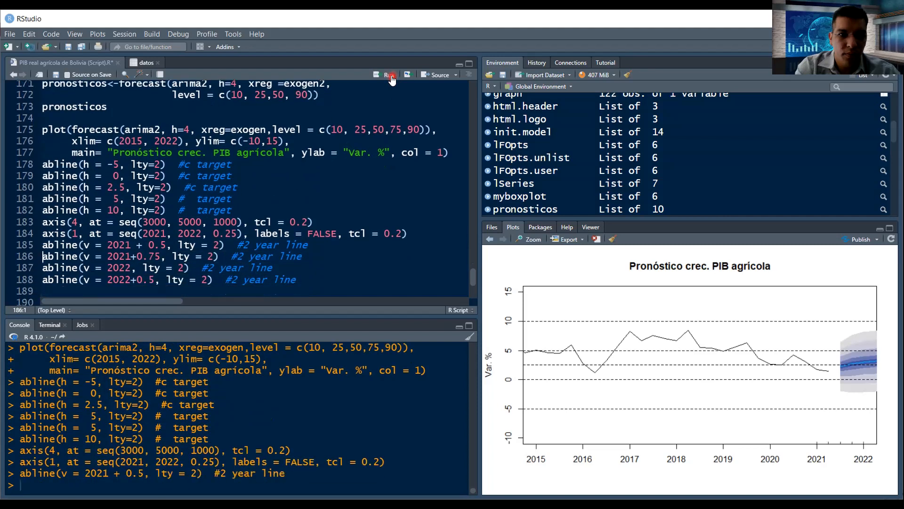
left_click(391, 77)
left_click(391, 77)
left_click(391, 76)
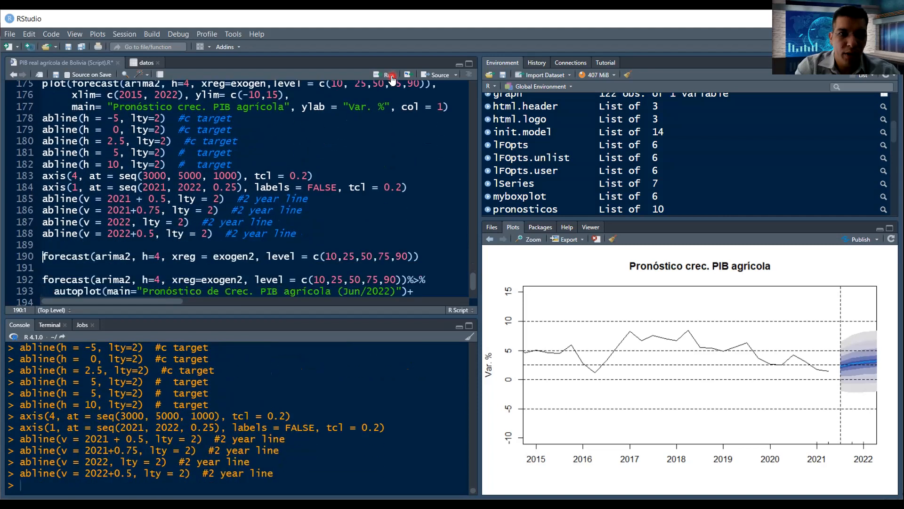
Print the arima2 forecast with levels 10, 25, 50, 75 and 90, and draw its autoplot titled "Pronóstico de Crec. PIB agrícola (Jun/2022)".
left_click(391, 77)
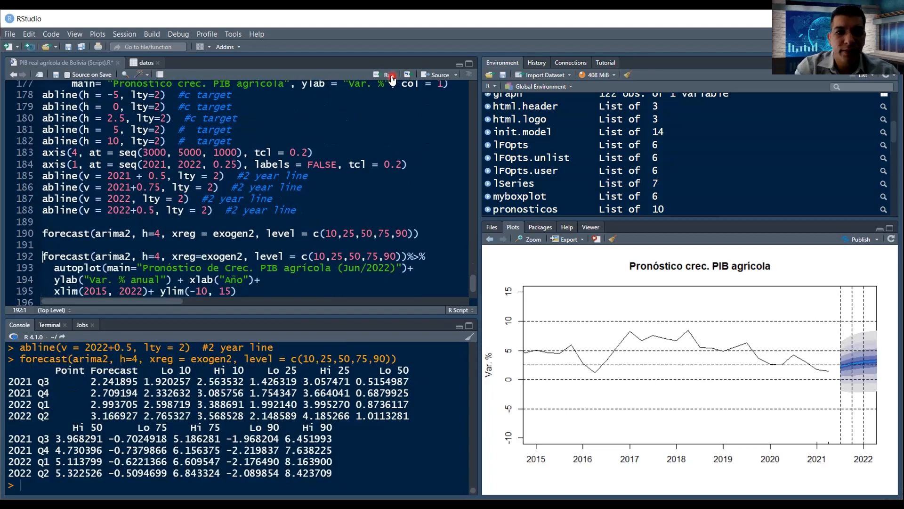
left_click(391, 78)
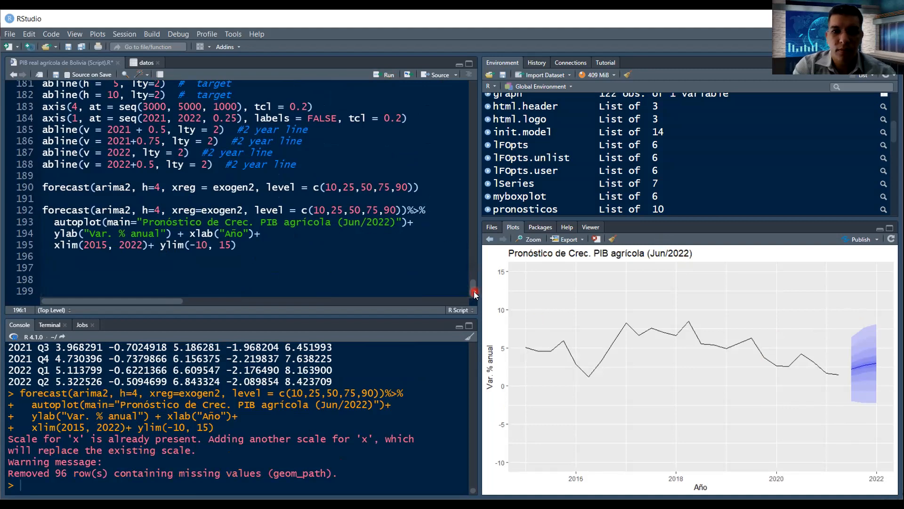
left_click_drag(474, 291, 476, 92)
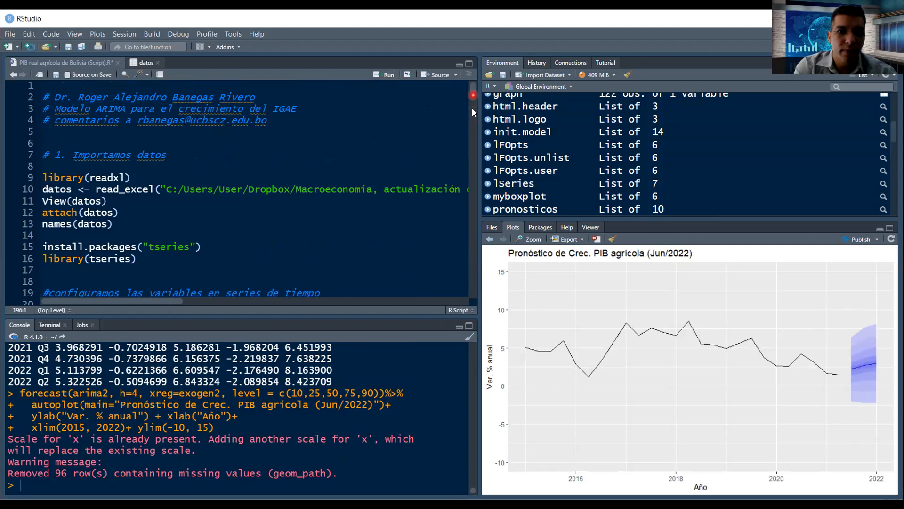
scroll(472, 108, "down", 5)
scroll(474, 107, "down", 2)
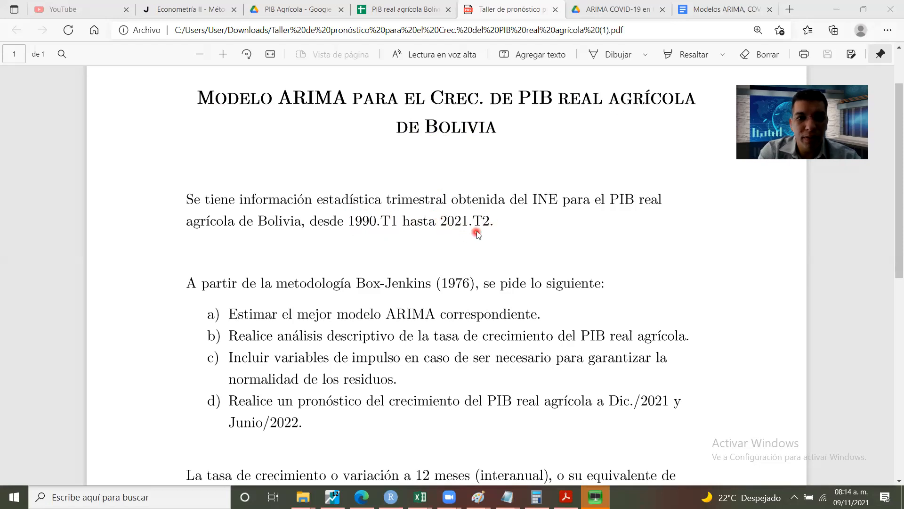
mouse_move(891, 200)
left_mouse_down()
mouse_move(891, 217)
mouse_move(891, 194)
left_mouse_up()
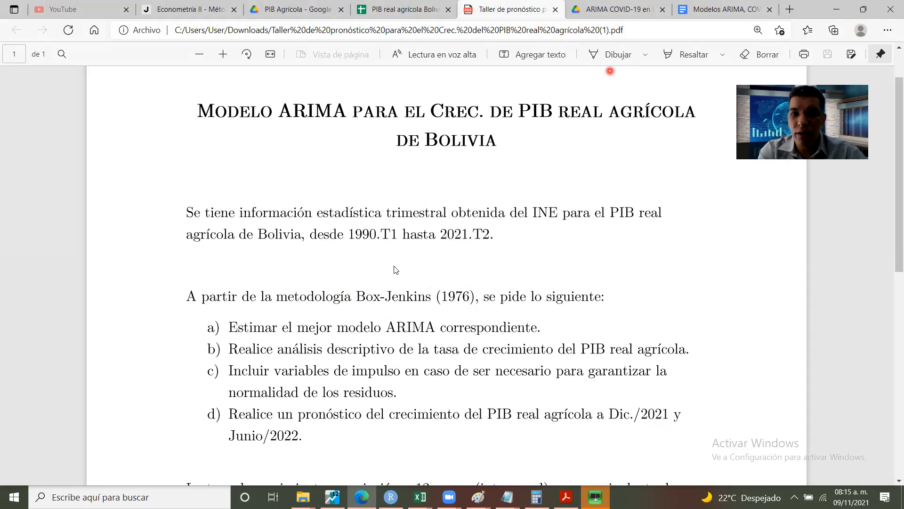
left_click(887, 61)
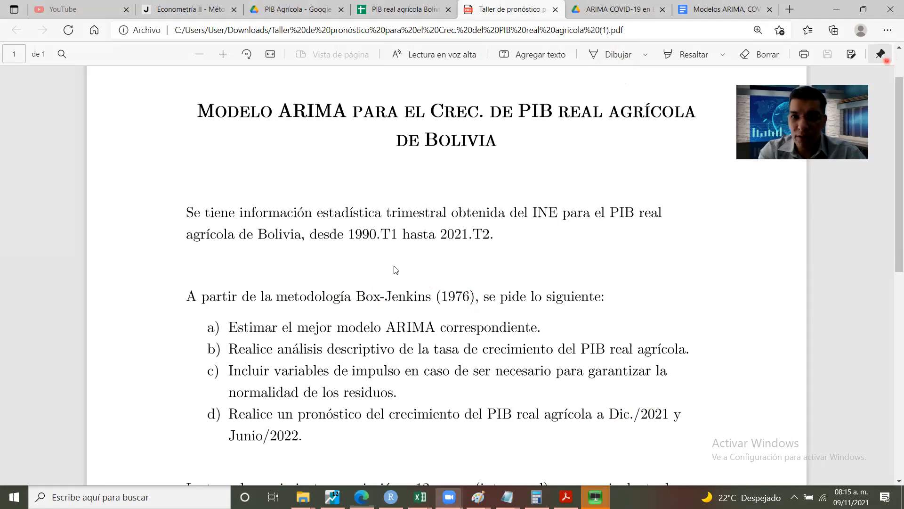